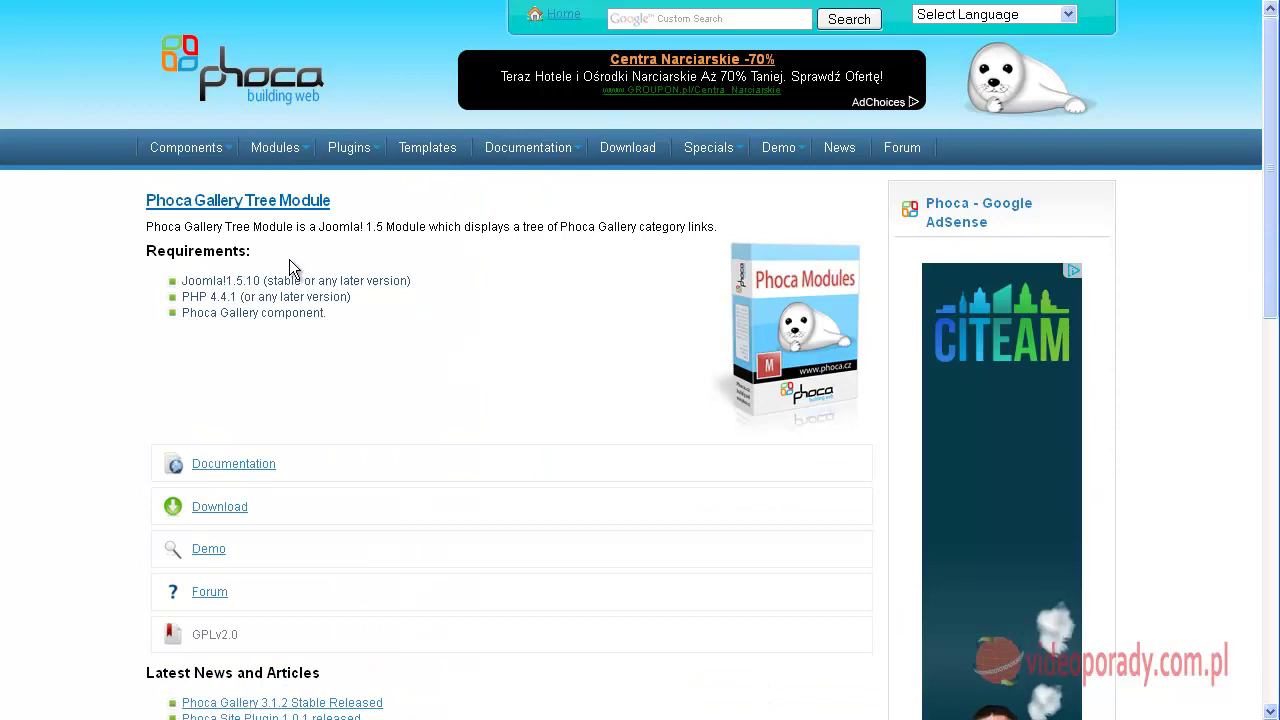
# - Open the download page of the Phoca Gallery Tree Module
pyautogui.scroll(-4, 292, 259)
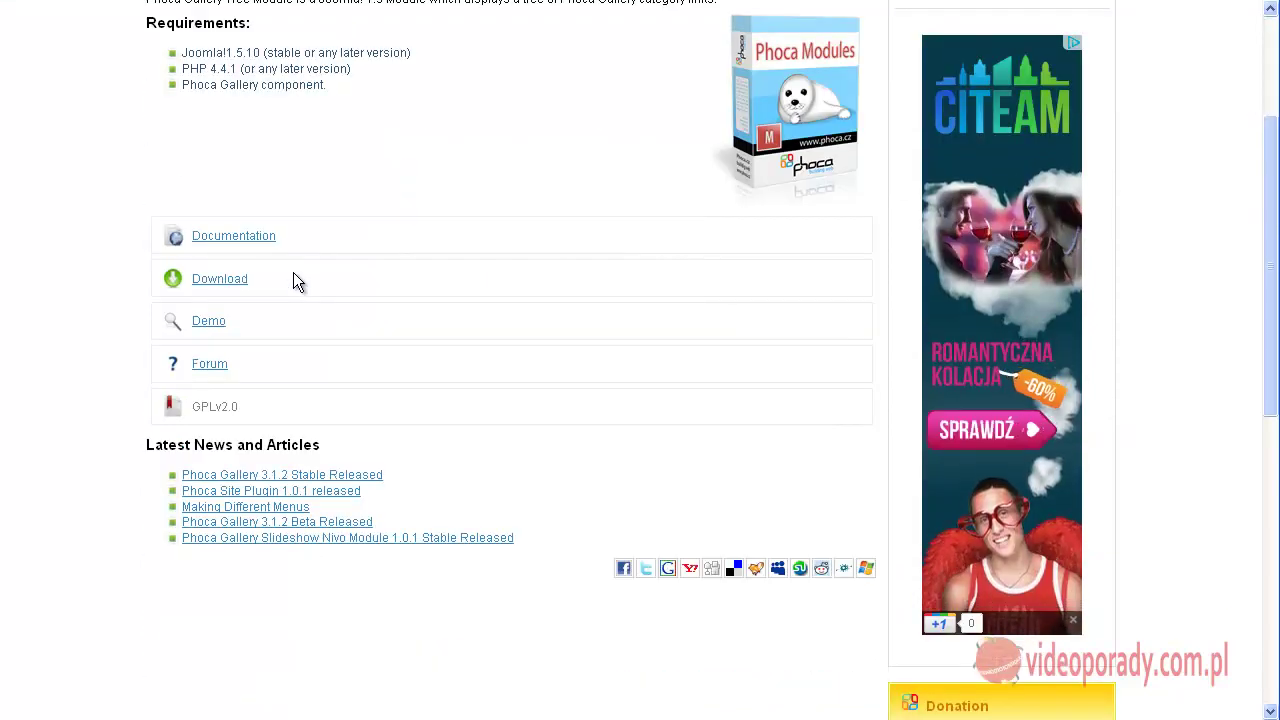
pyautogui.click(226, 286)
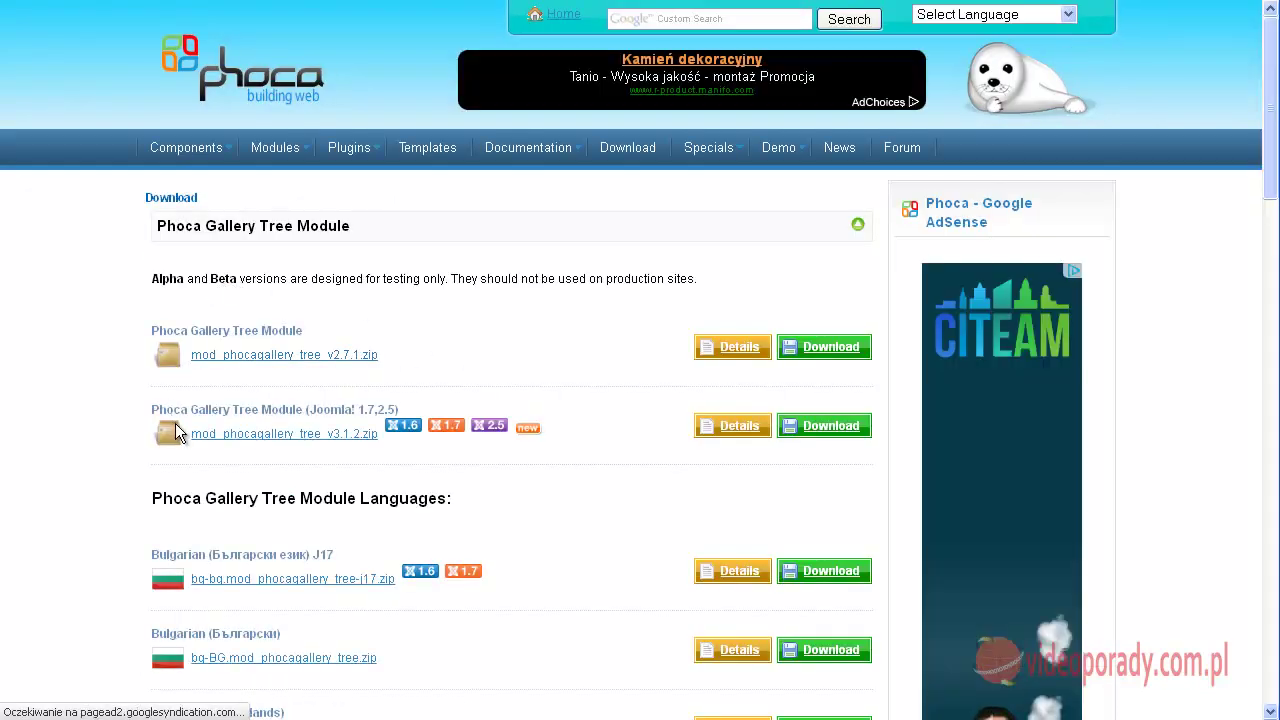
# - Look through both pages of module and language files offered for the Phoca Gallery Tree Module
pyautogui.scroll(-5, 178, 423)
pyautogui.scroll(-5, 184, 428)
pyautogui.scroll(-5, 184, 431)
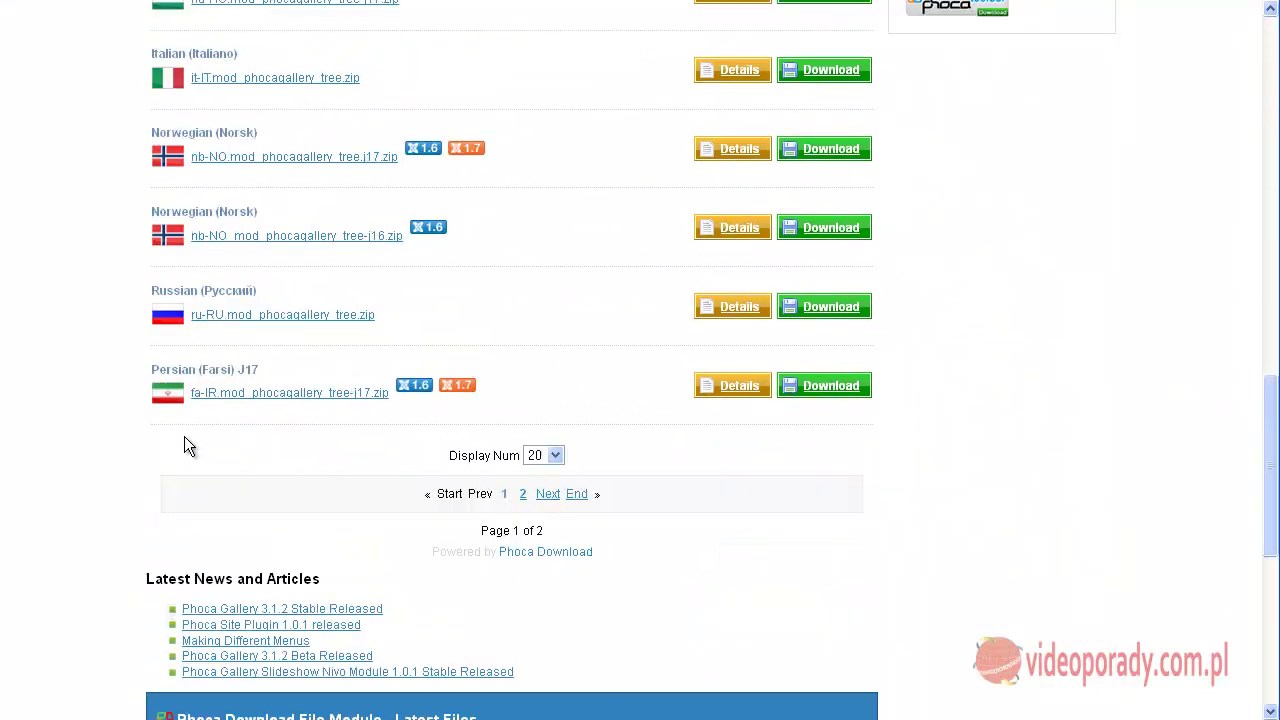
pyautogui.click(523, 494)
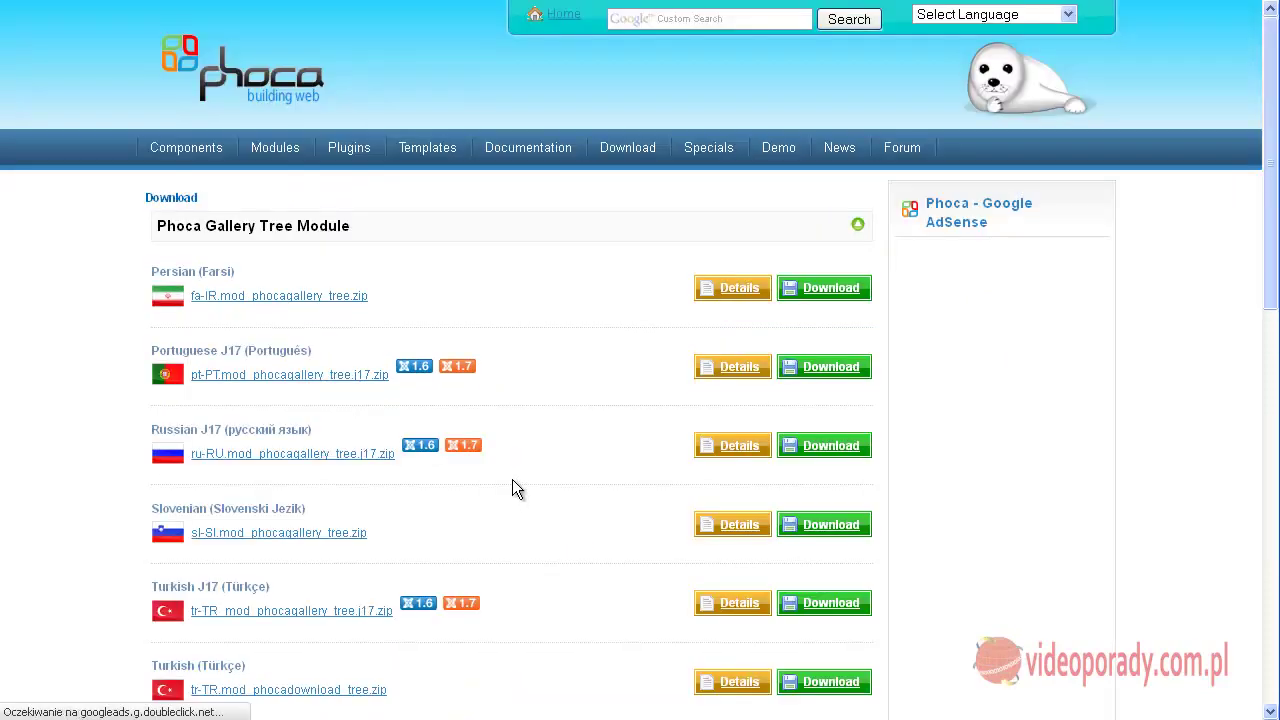
pyautogui.scroll(-4, 511, 475)
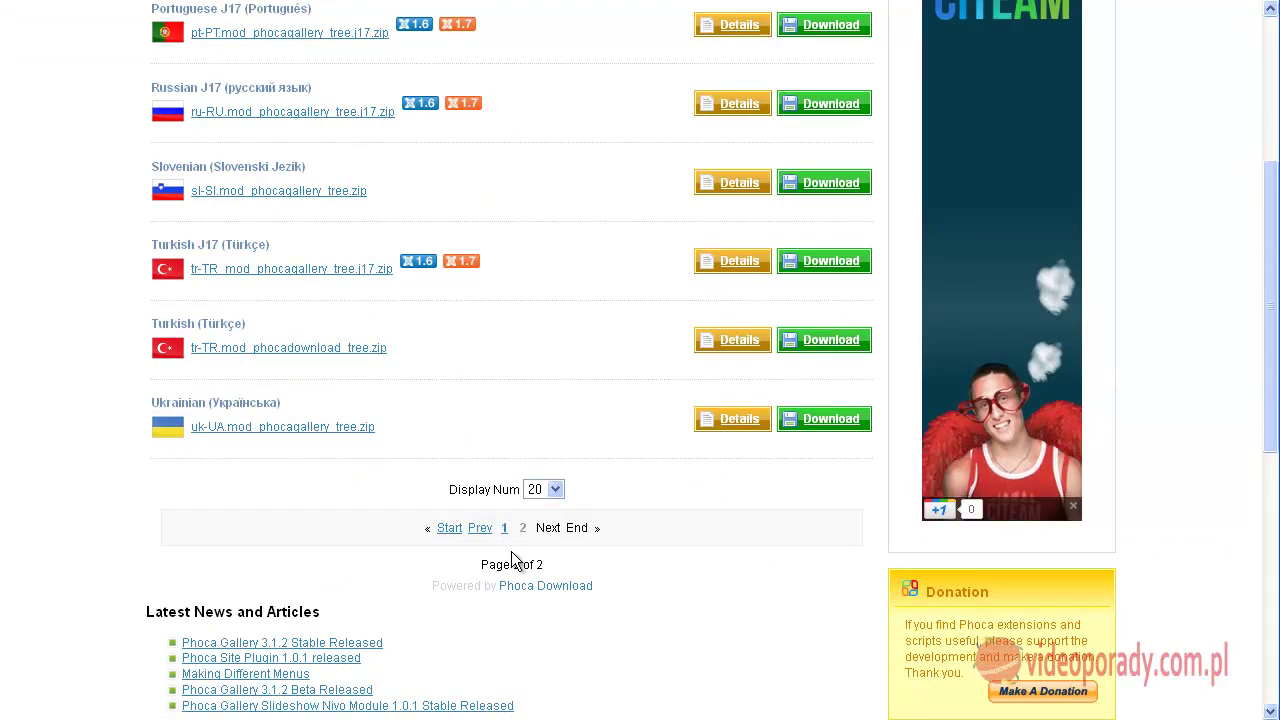
pyautogui.click(504, 528)
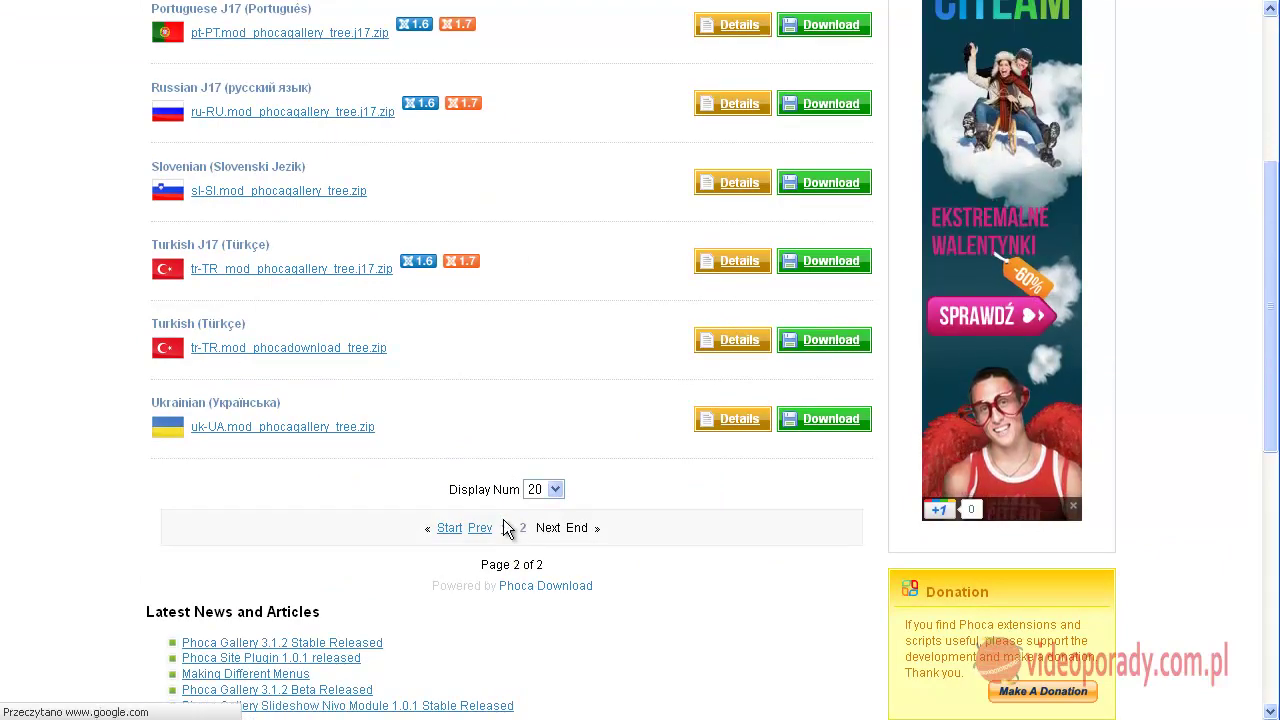
pyautogui.scroll(-12, 503, 513)
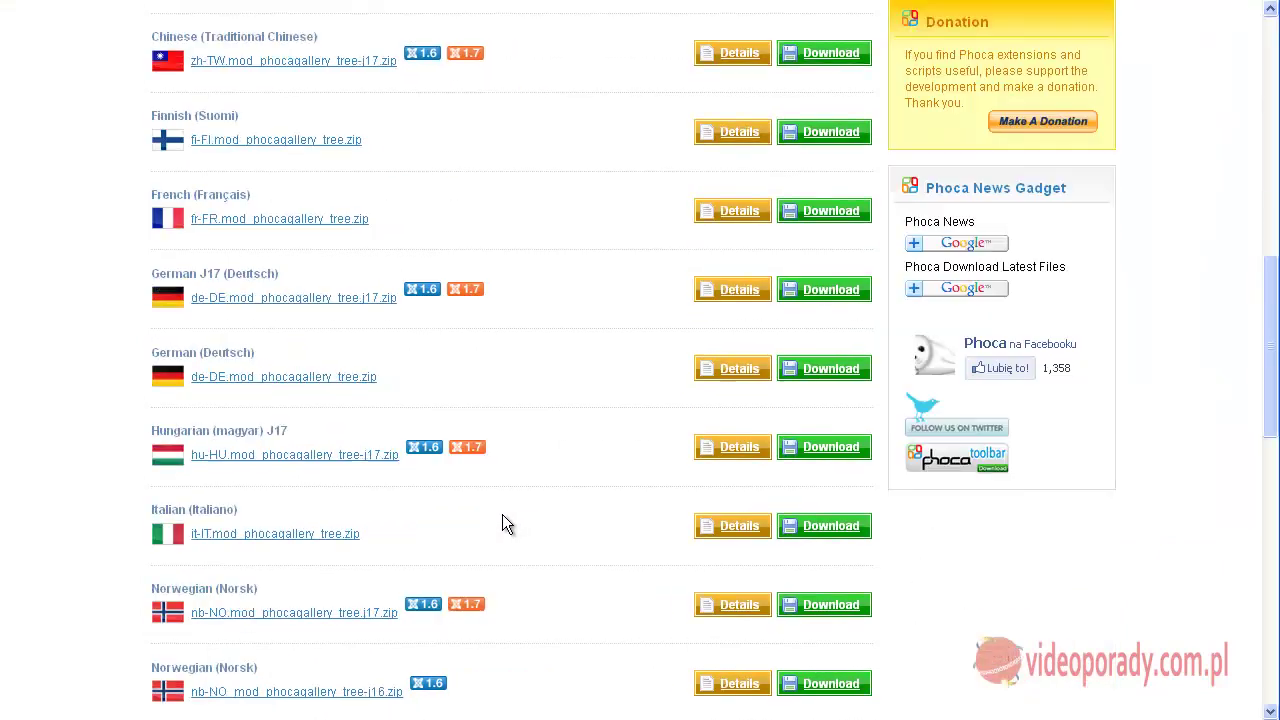
pyautogui.scroll(-3, 502, 512)
pyautogui.scroll(9, 560, 540)
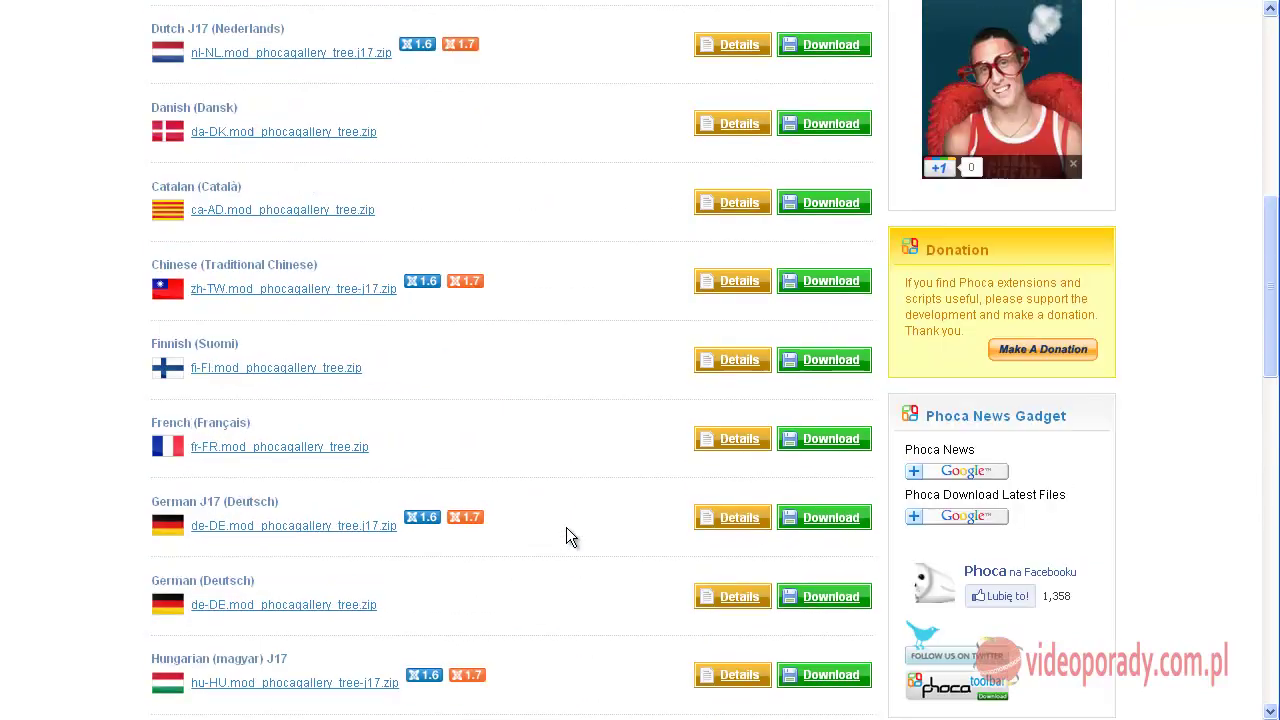
pyautogui.scroll(4, 566, 510)
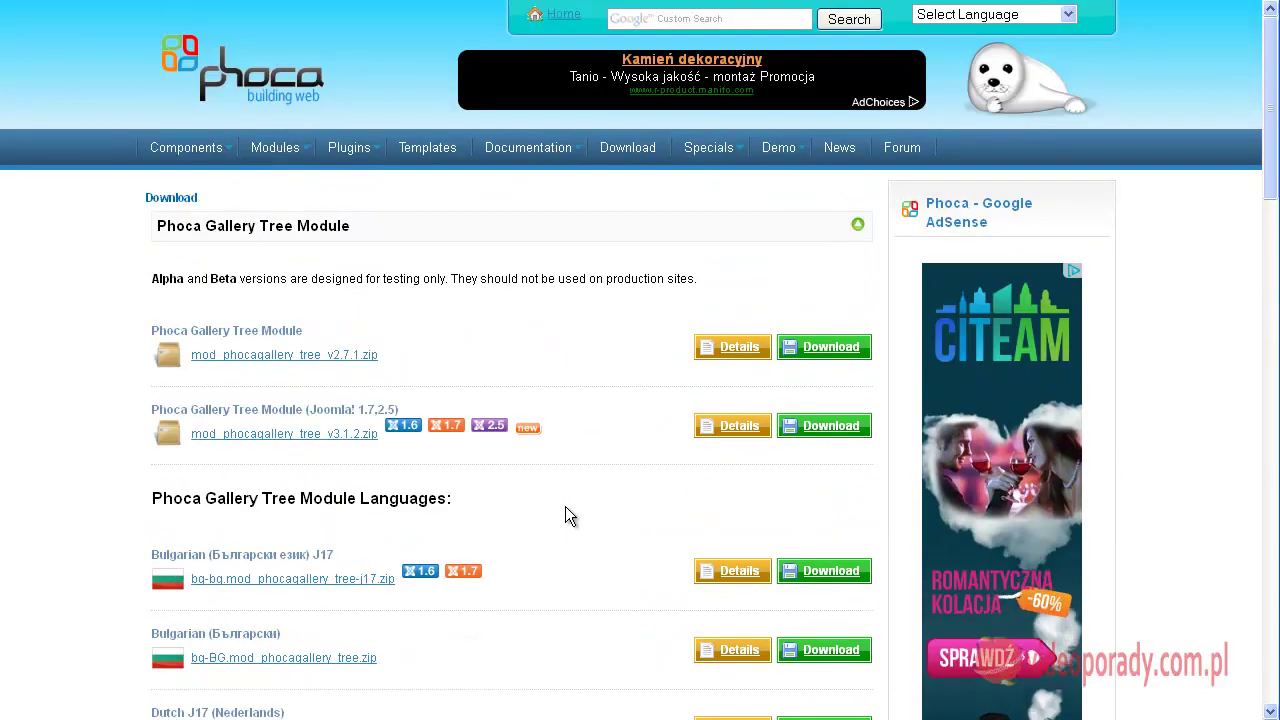
# - Download the Joomla! 1.7/2.5 package mod_phocagallery_tree_v3.1.2.zip and save it in the "pliki joomla" folder
pyautogui.scroll(-2, 566, 510)
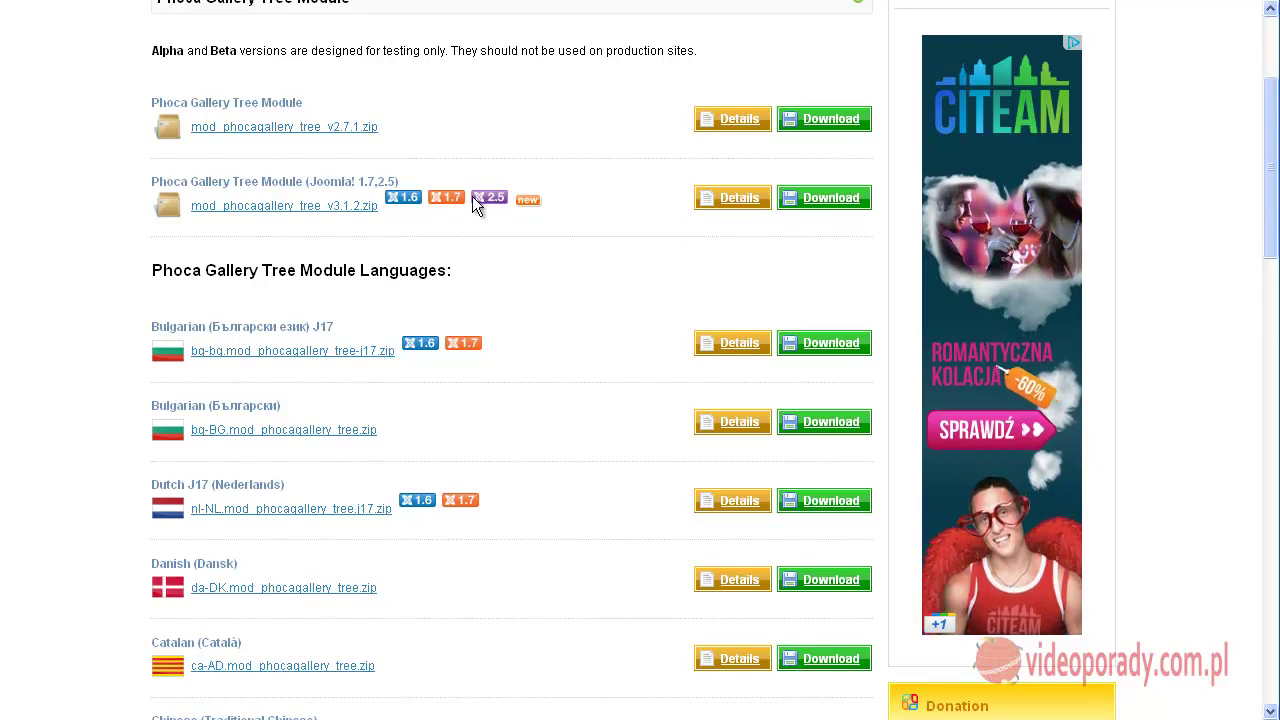
pyautogui.moveTo(835, 200)
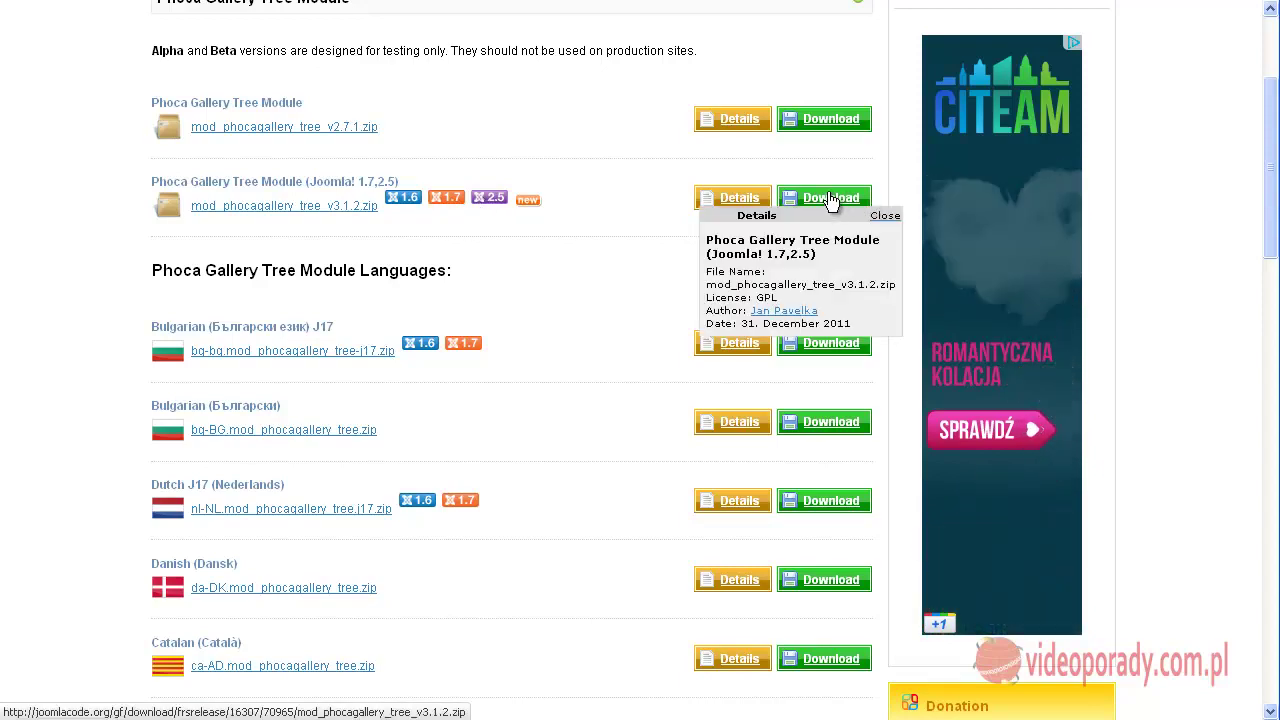
pyautogui.click(832, 198)
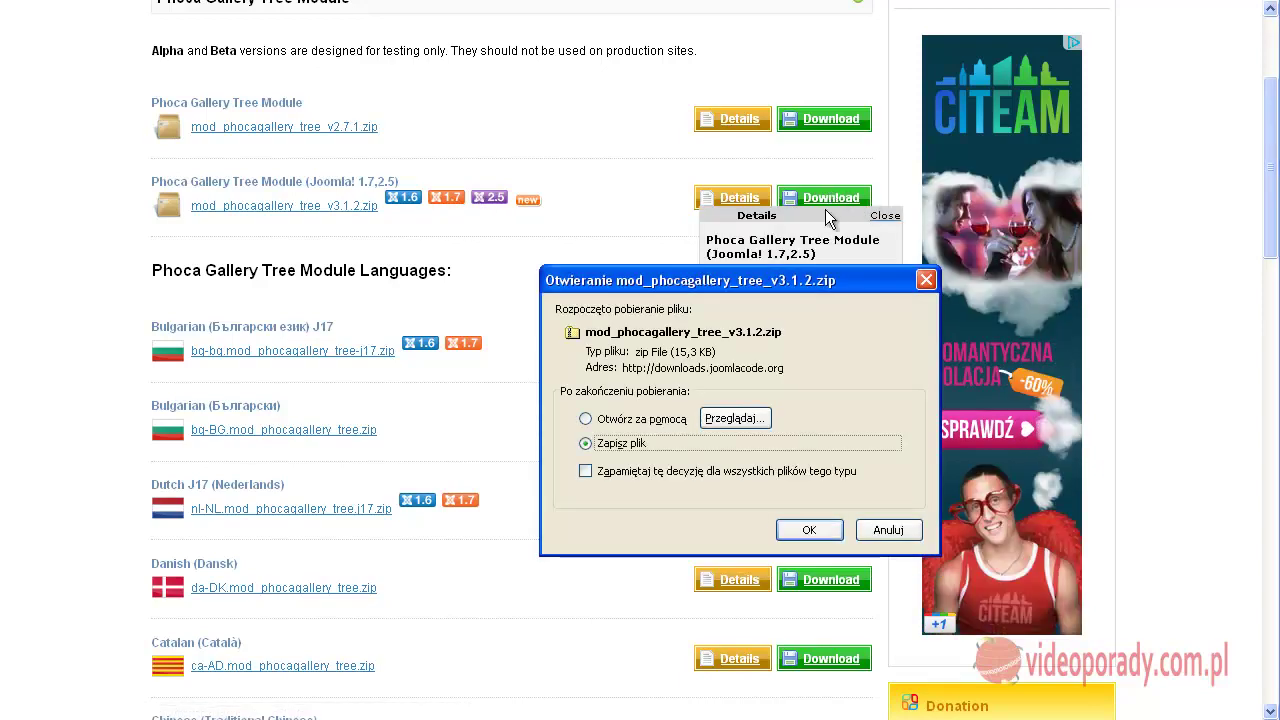
pyautogui.click(808, 530)
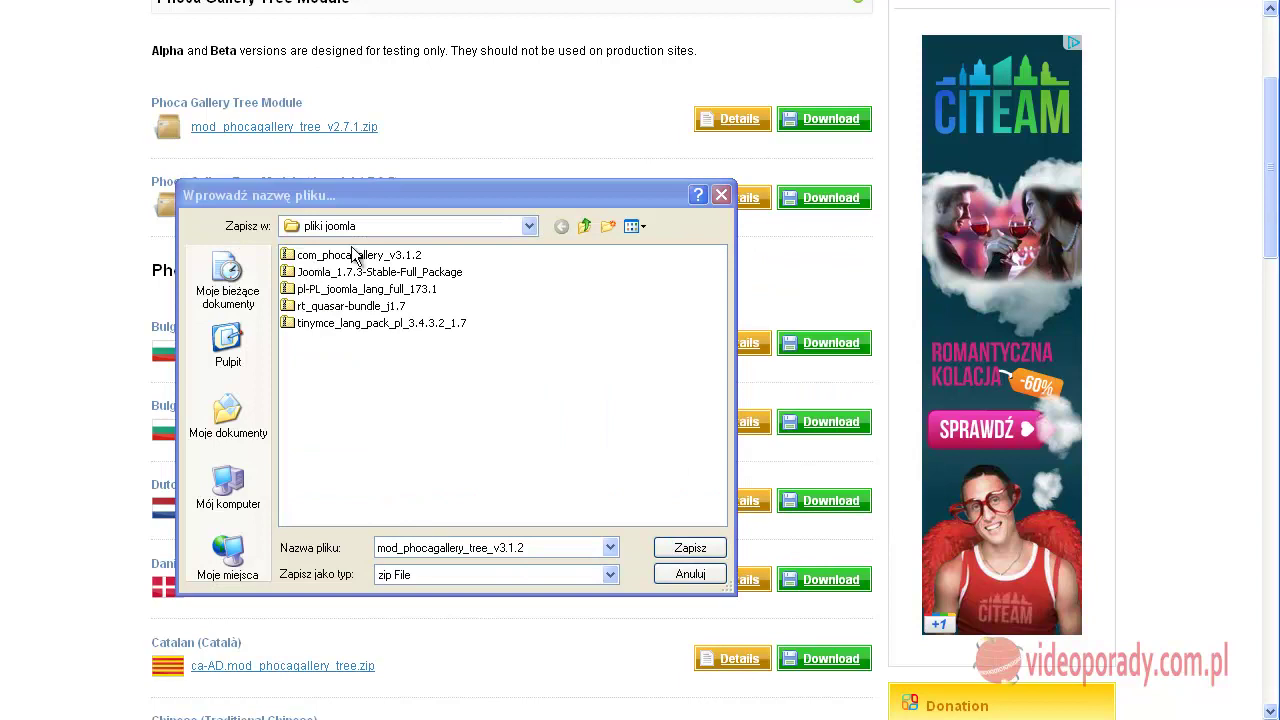
pyautogui.click(692, 547)
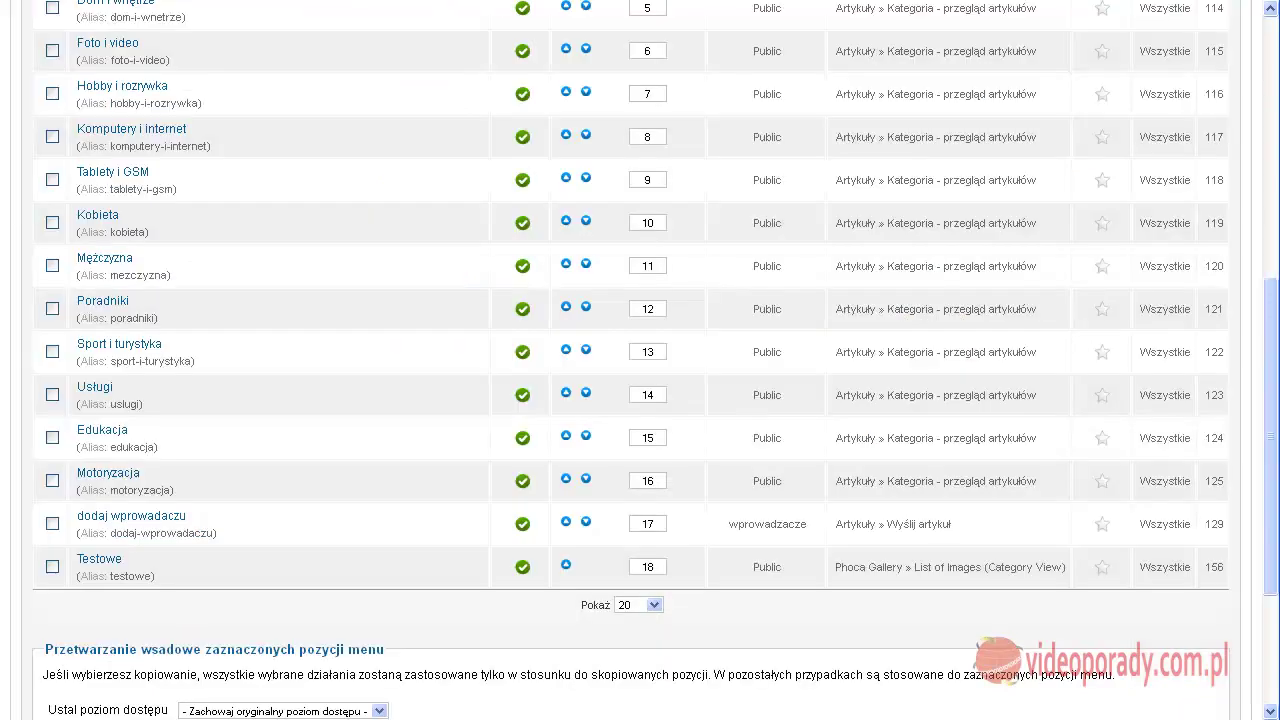
# - In the Joomla administration, upload and install the mod_phocagallery_tree_v3.1.2 package from the "pliki joomla" folder
pyautogui.scroll(6, 400, 451)
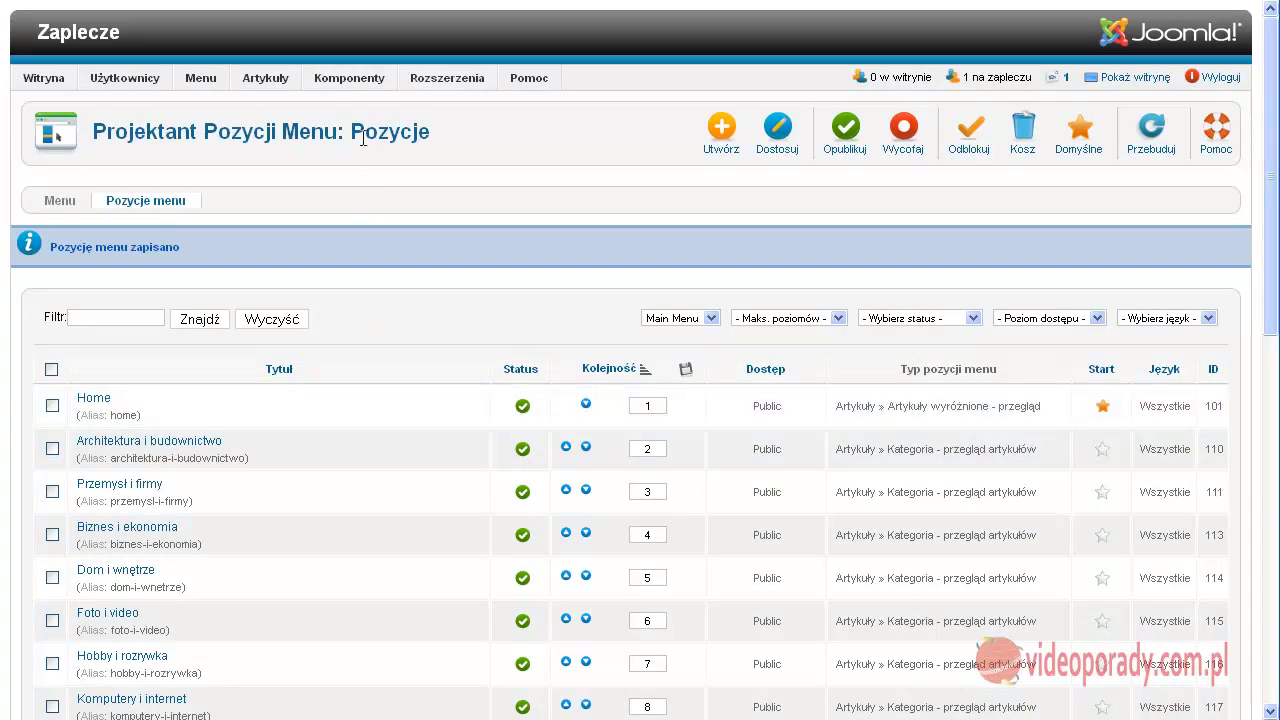
pyautogui.click(439, 104)
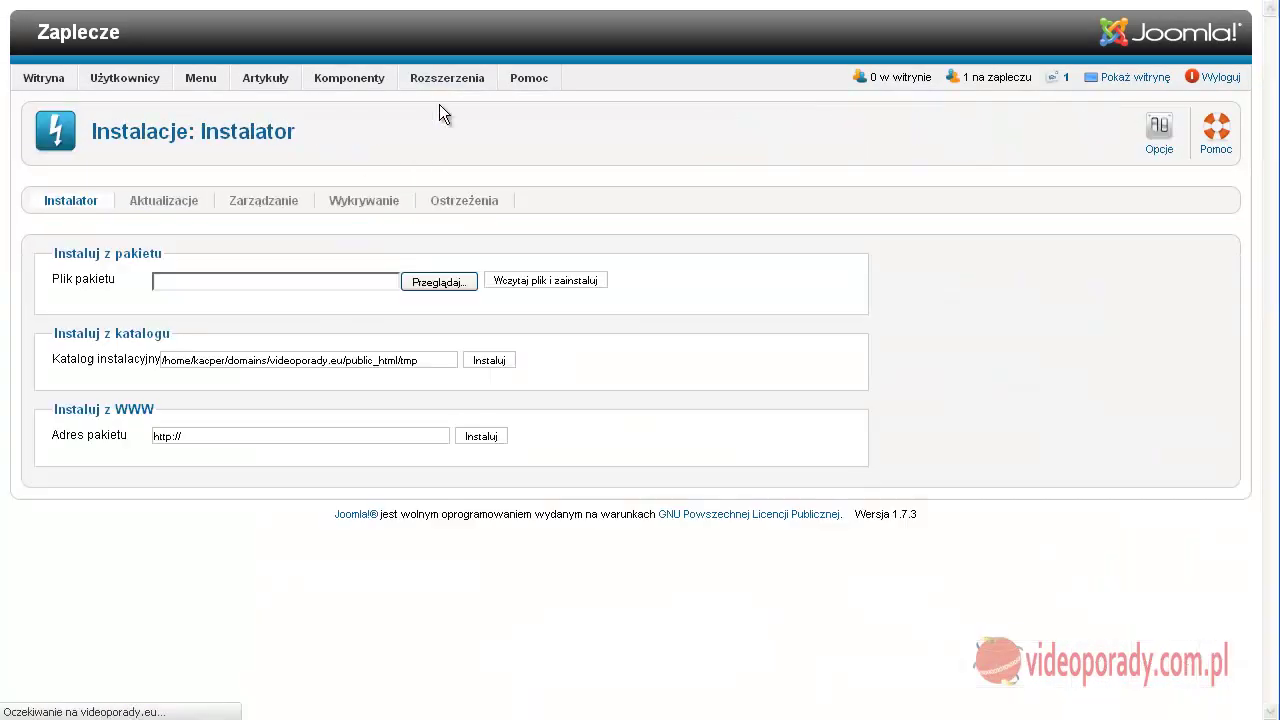
pyautogui.click(424, 285)
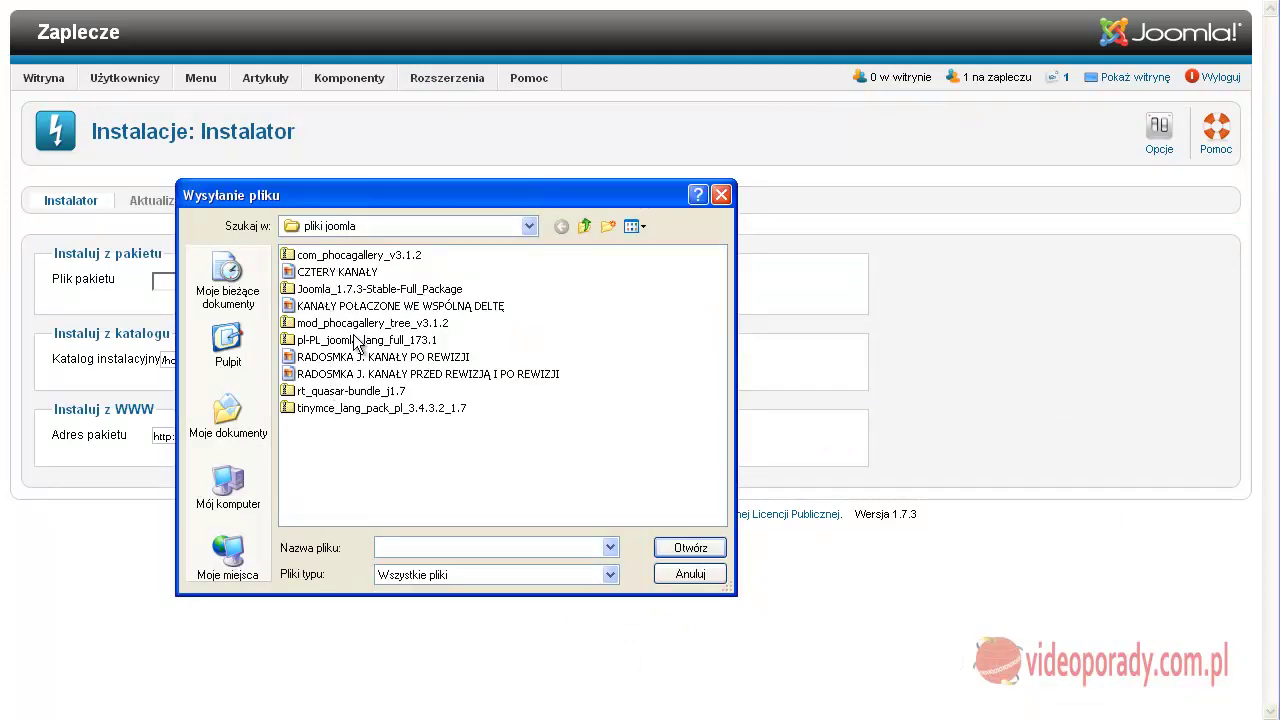
pyautogui.click(315, 323)
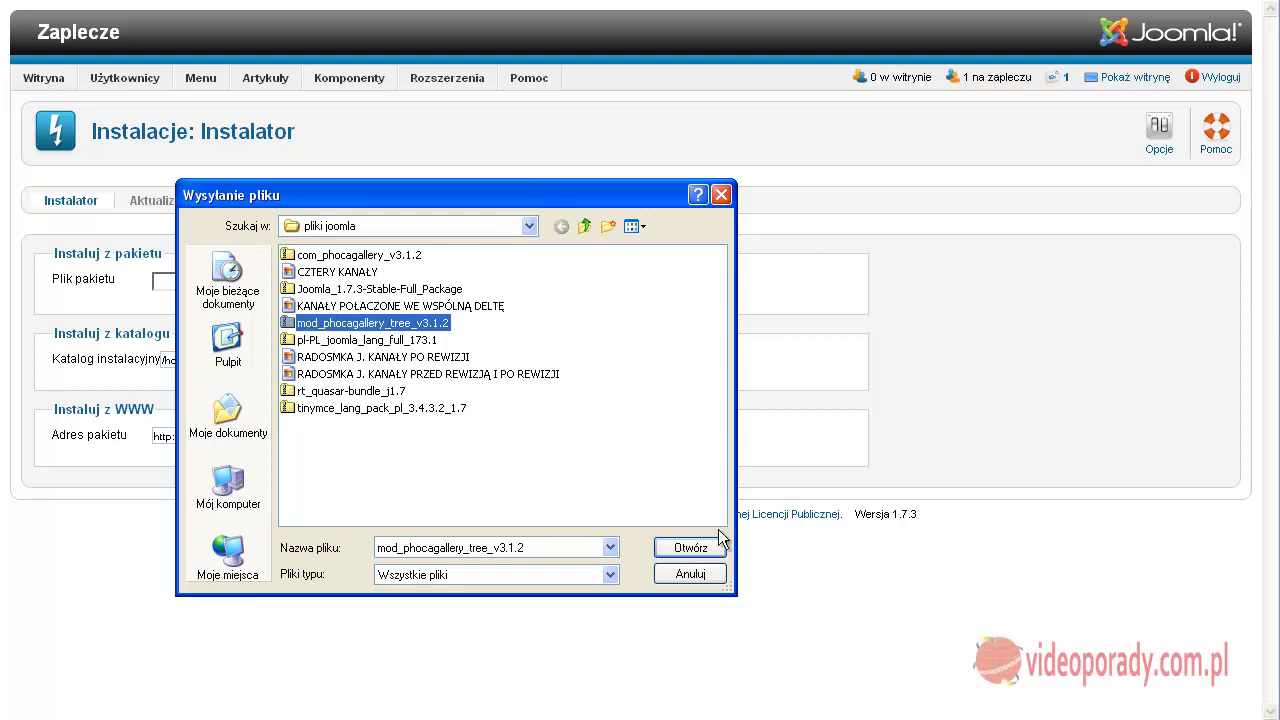
pyautogui.click(691, 547)
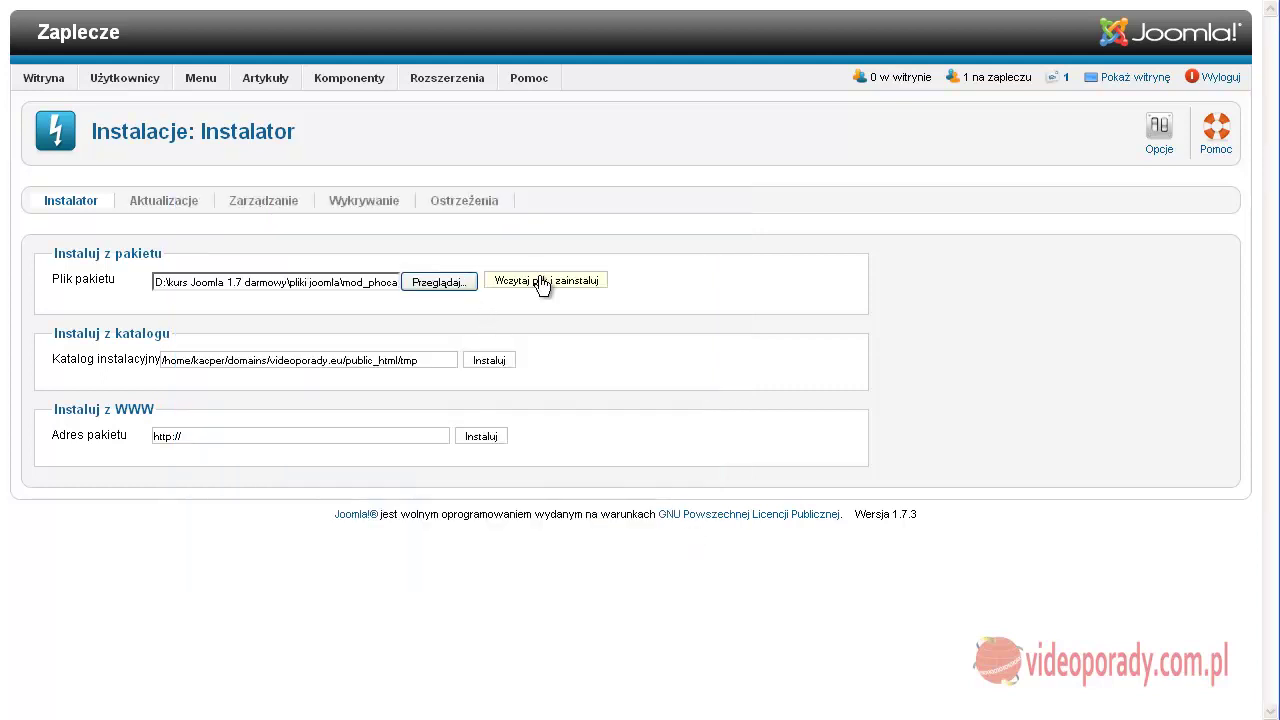
pyautogui.click(540, 283)
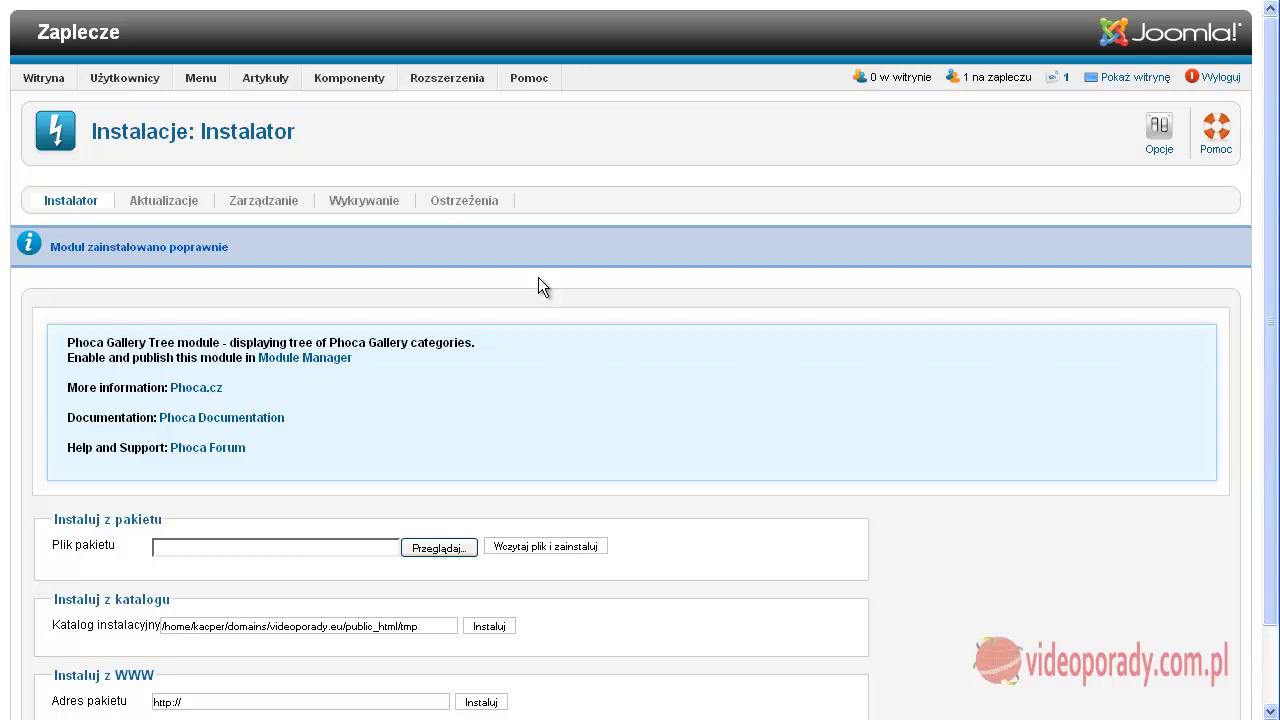
# - Open the Phoca Gallery Tree Module for editing from the list of site modules
pyautogui.moveTo(433, 80)
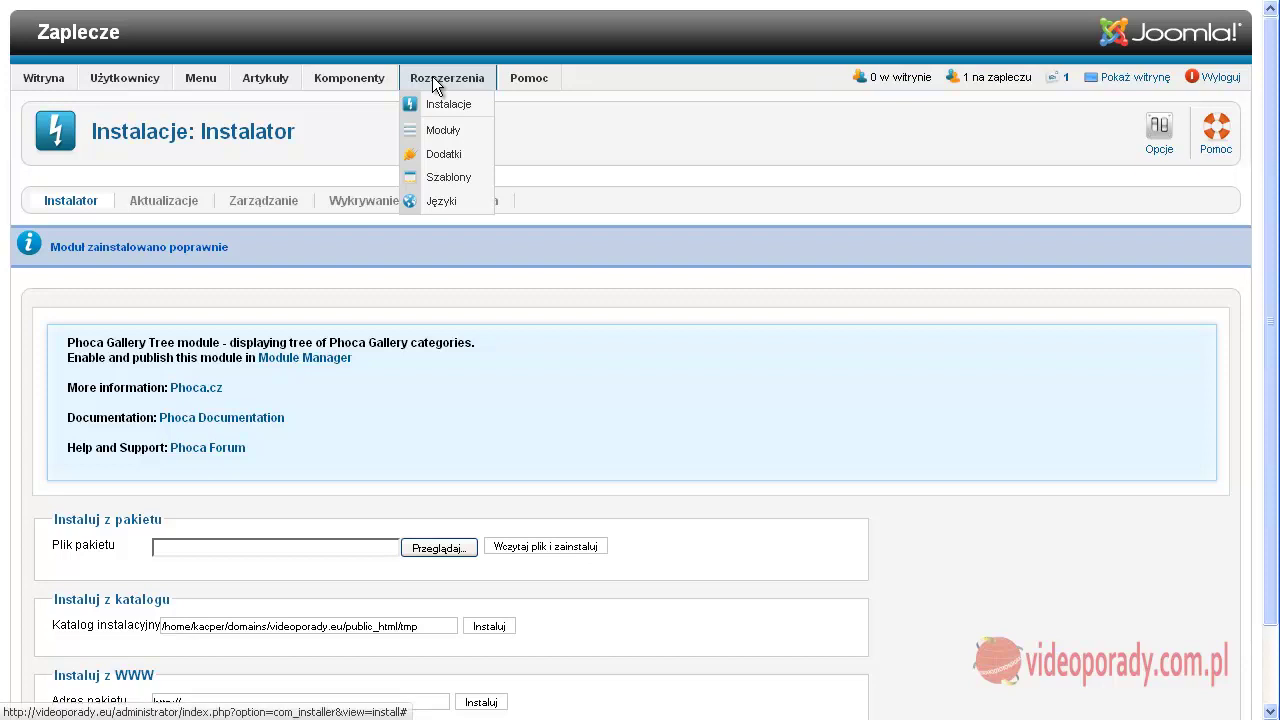
pyautogui.click(446, 130)
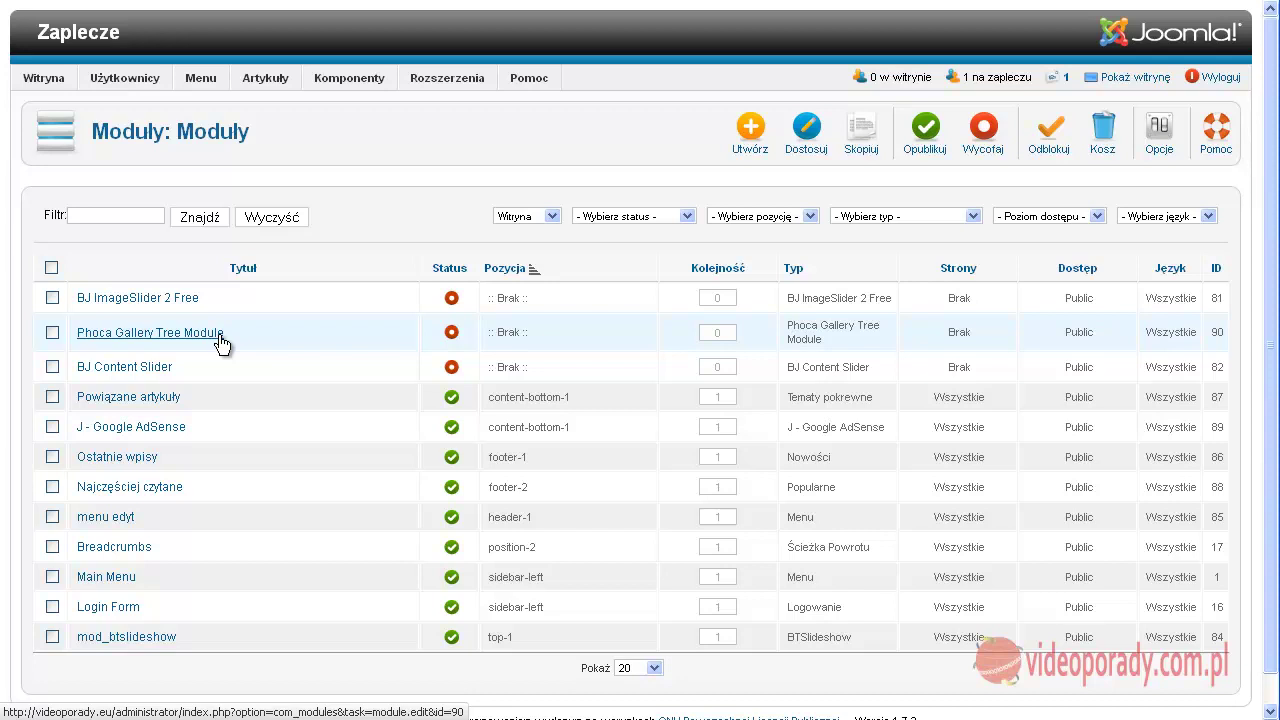
pyautogui.click(145, 334)
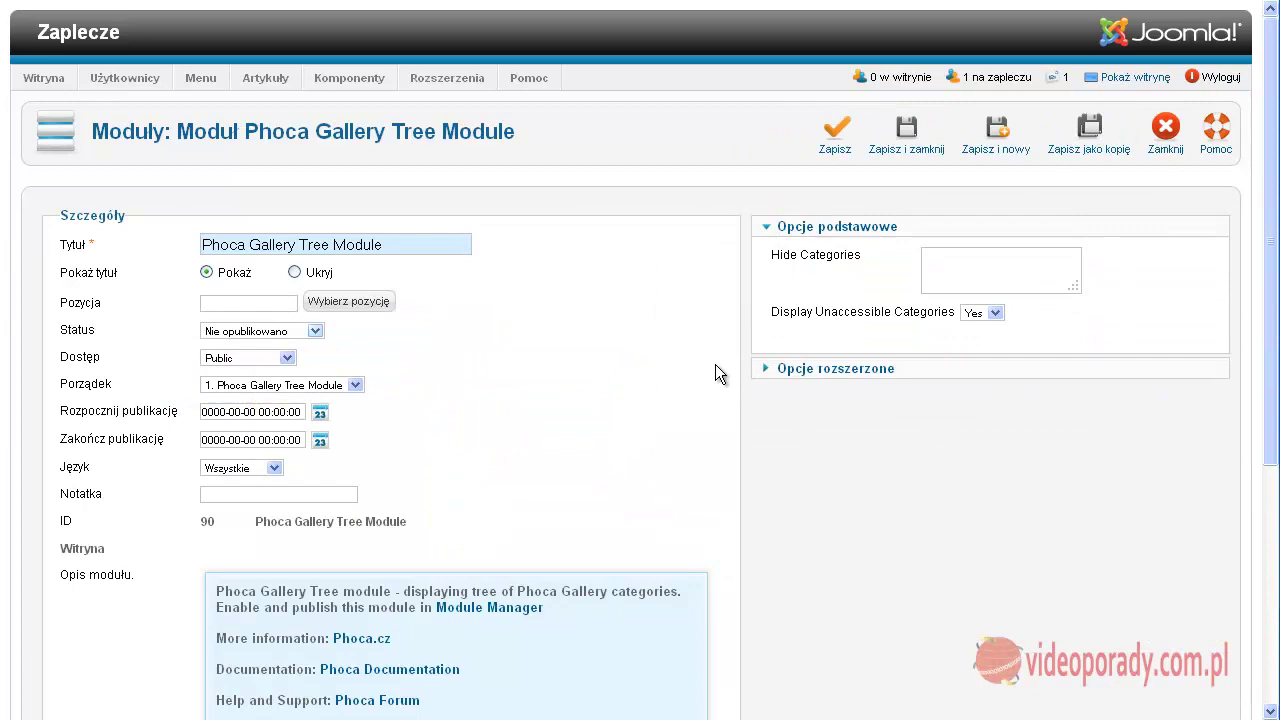
# - Open the module's position selection, filter it by the TX_Freemium template and show all entries (Wszystkie) at once
pyautogui.scroll(-3, 716, 366)
pyautogui.scroll(3, 716, 372)
pyautogui.click(366, 302)
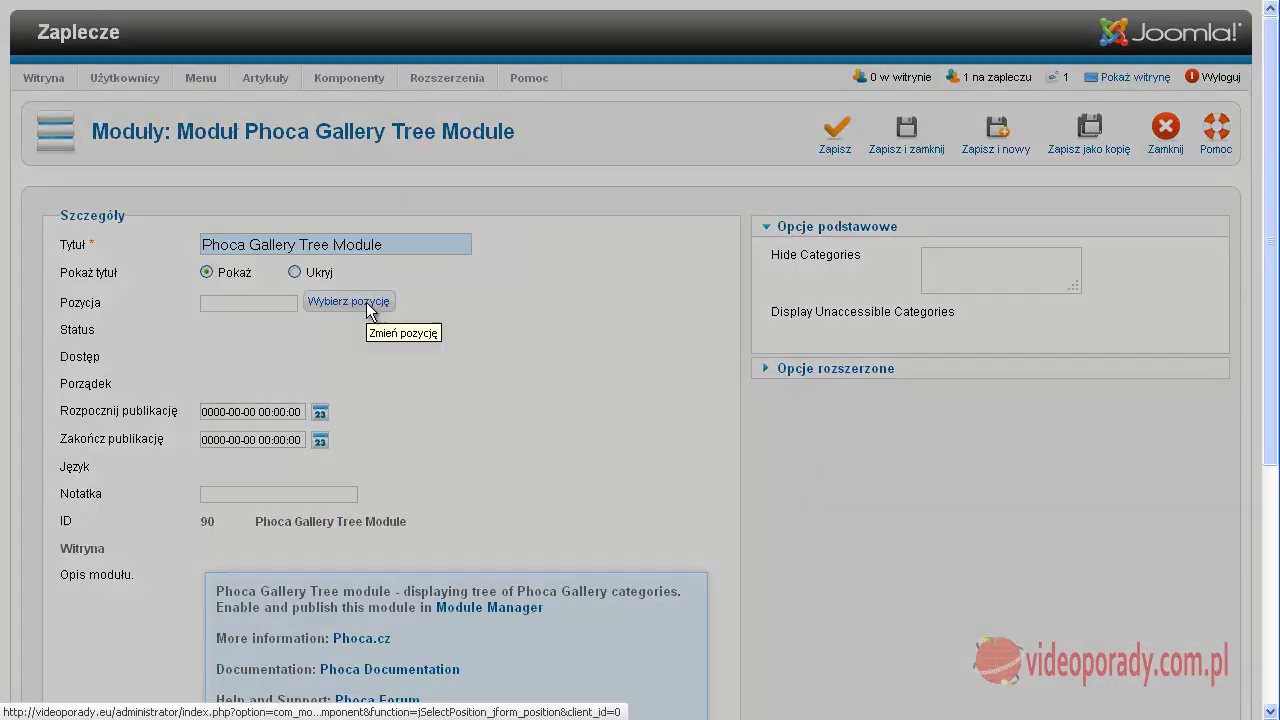
pyautogui.click(988, 158)
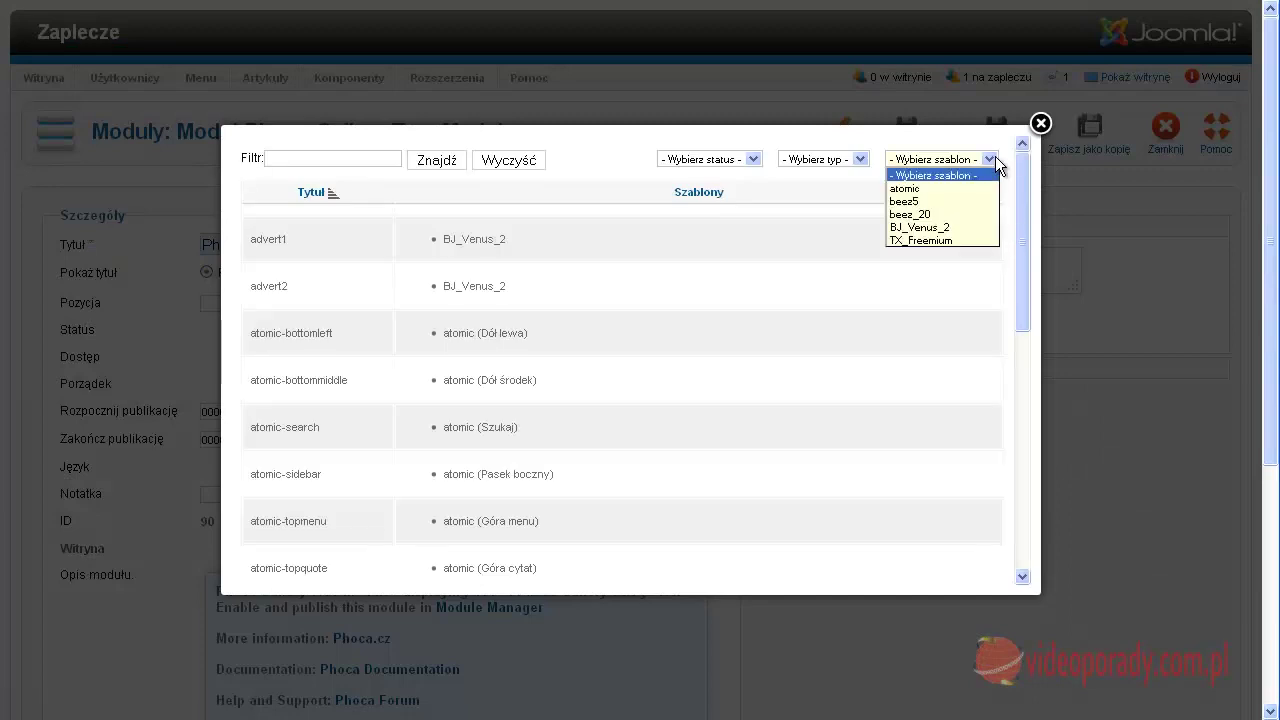
pyautogui.click(959, 237)
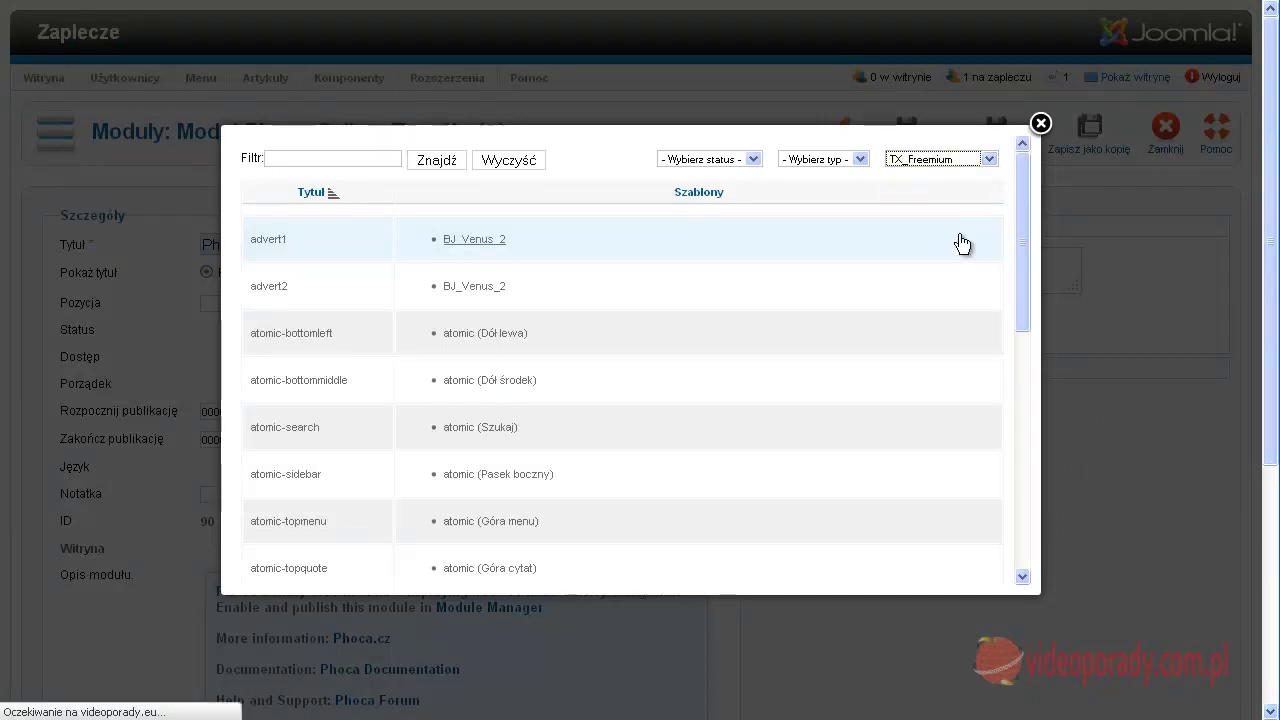
pyautogui.scroll(-5, 567, 398)
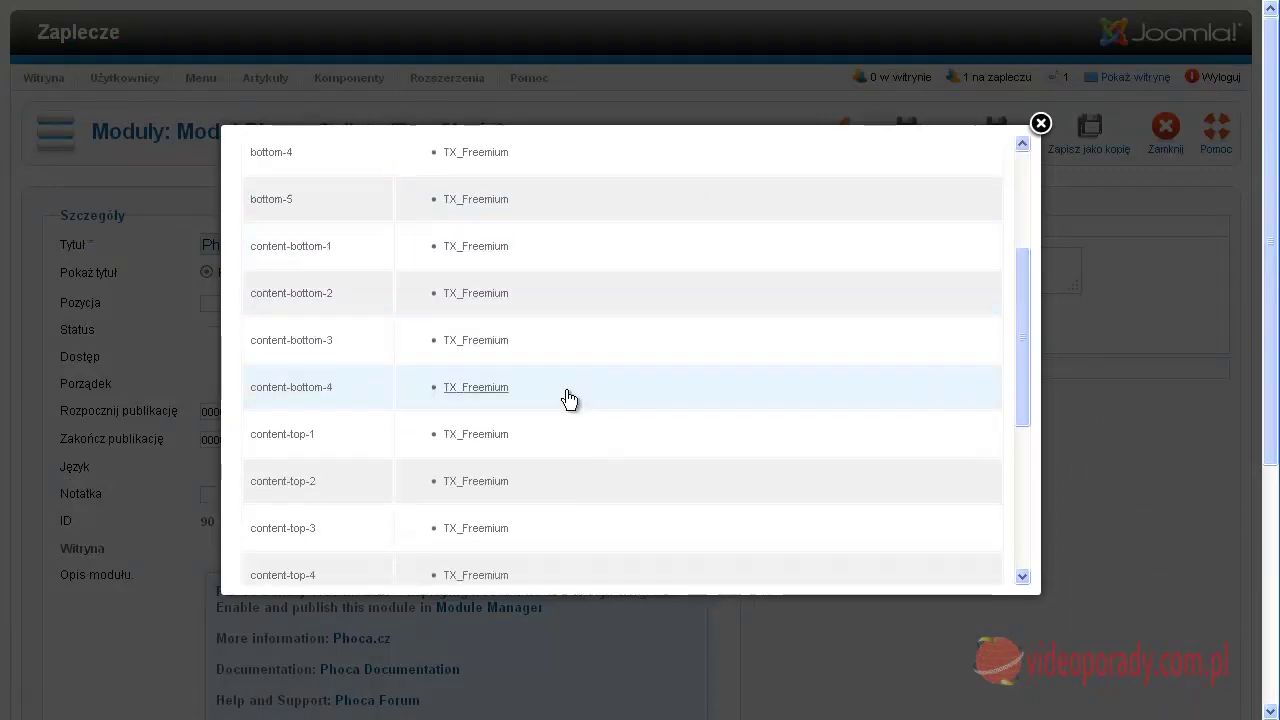
pyautogui.scroll(-3, 455, 410)
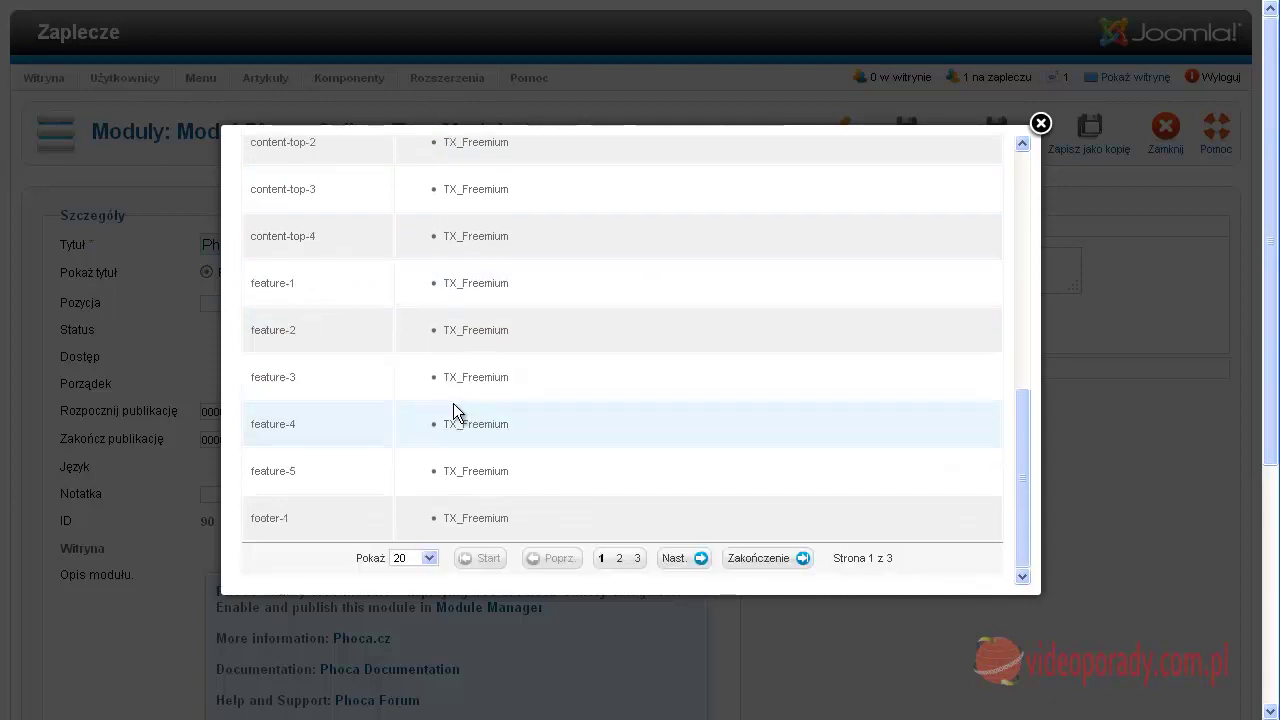
pyautogui.click(428, 558)
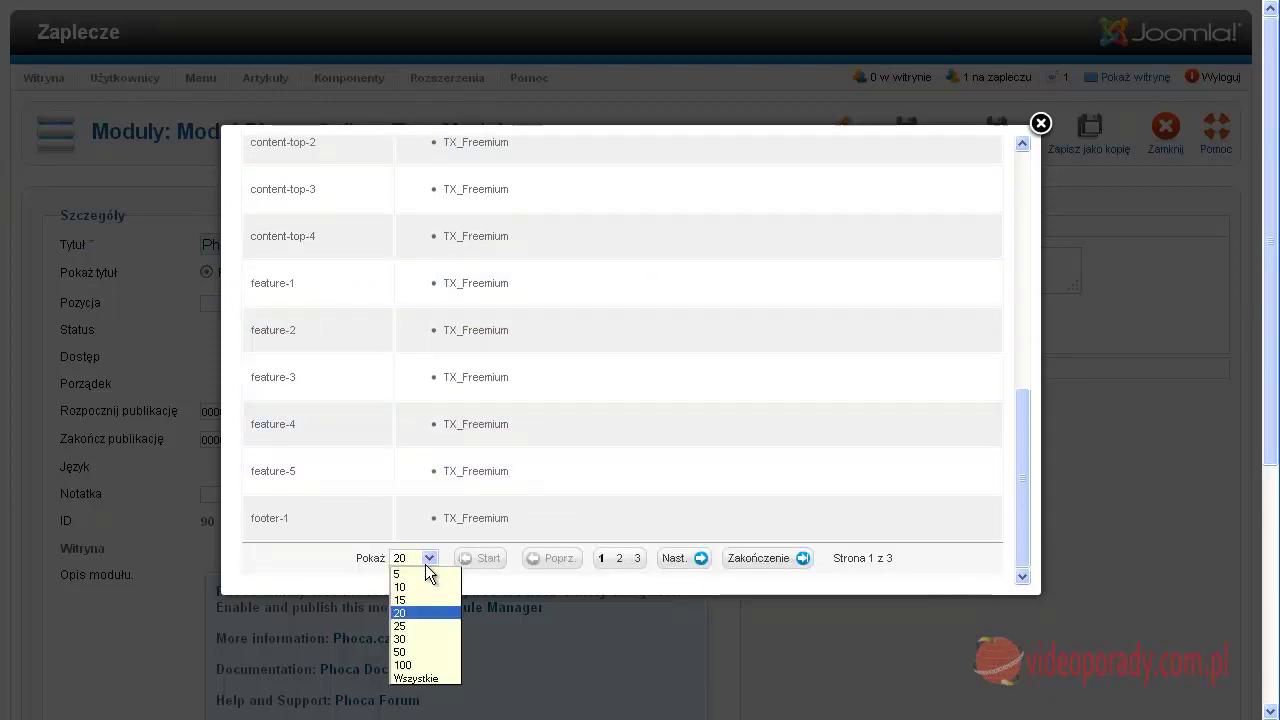
pyautogui.click(416, 677)
# - Assign the Phoca Gallery Tree Module to the sidebar-left position of the TX_Freemium template
pyautogui.scroll(-15, 485, 435)
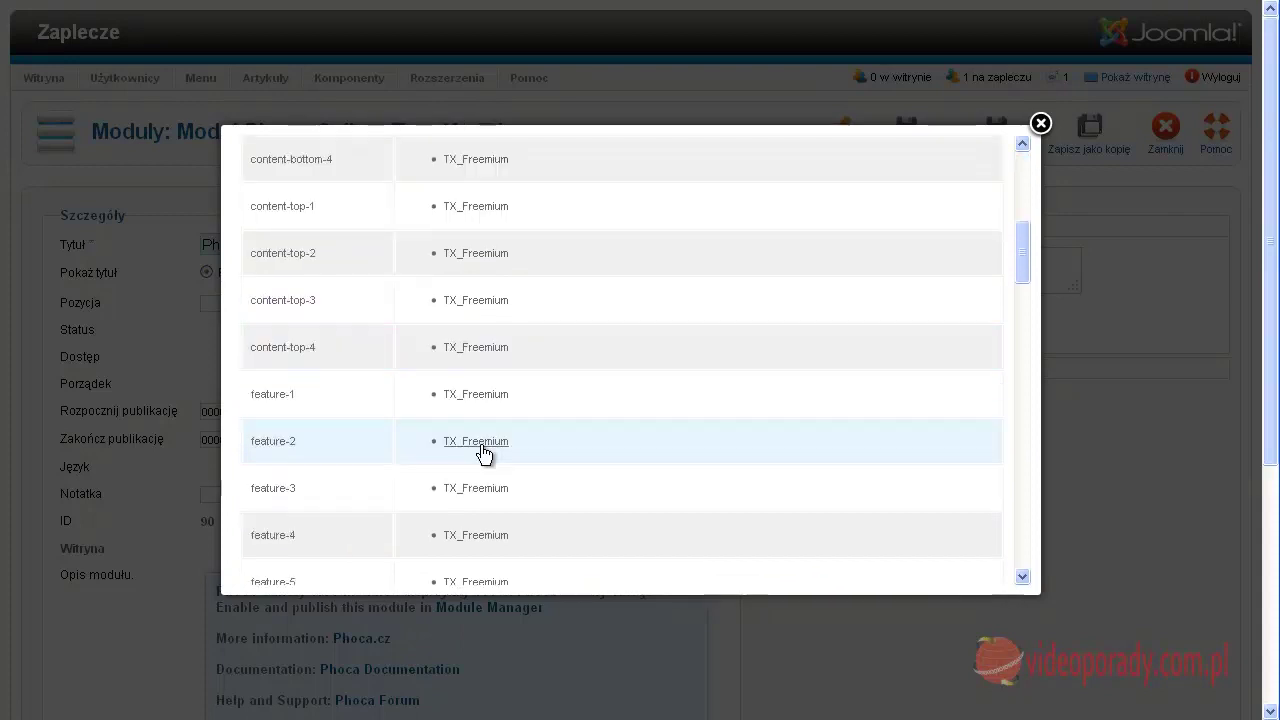
pyautogui.scroll(-6, 473, 461)
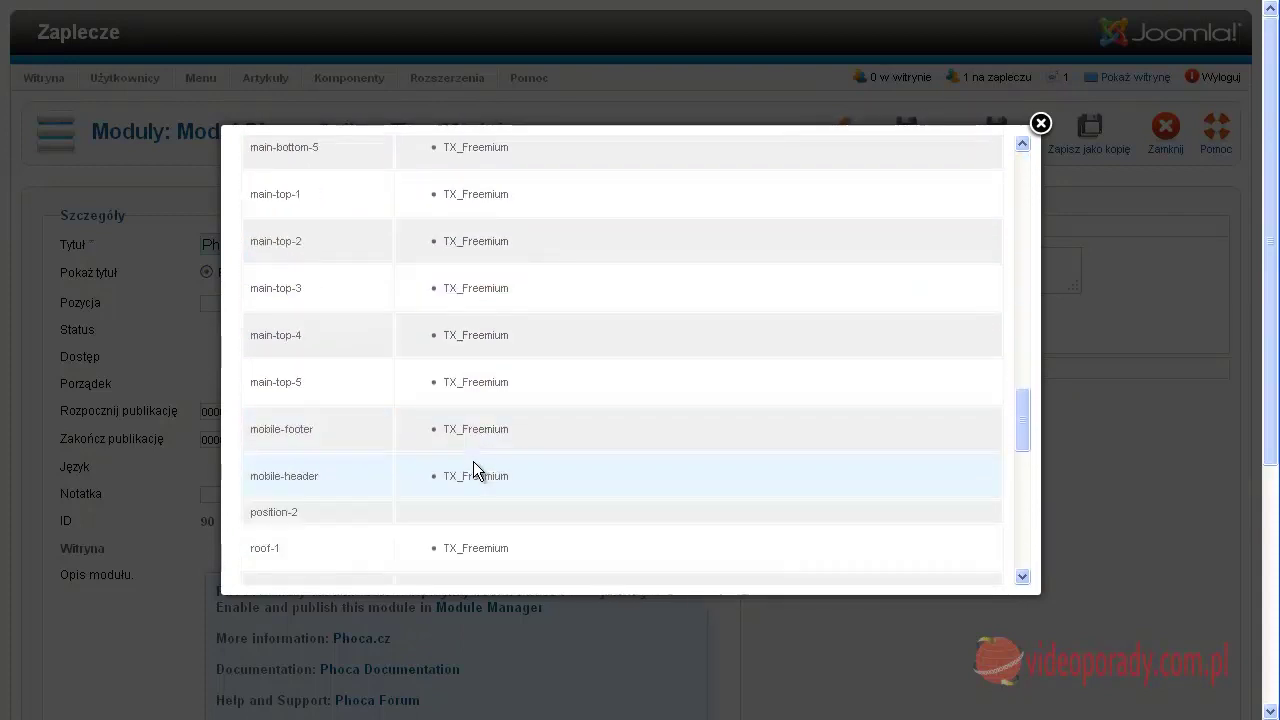
pyautogui.scroll(10, 473, 461)
pyautogui.scroll(10, 473, 462)
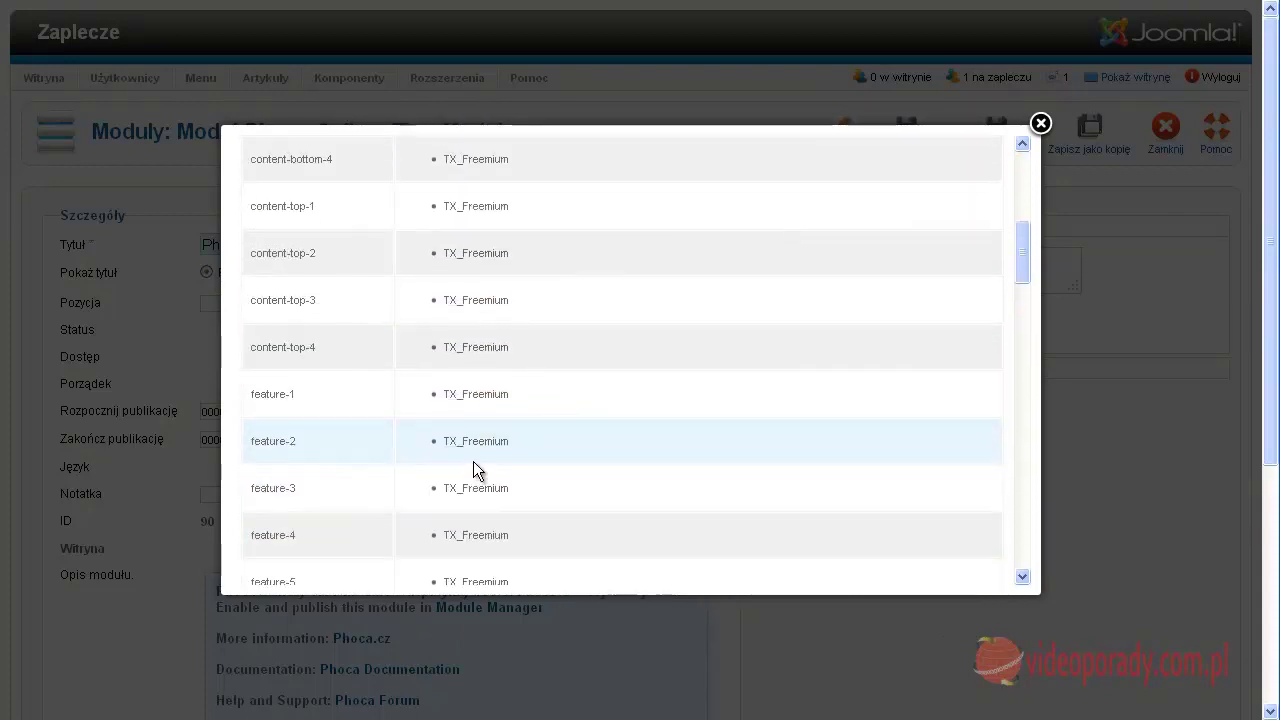
pyautogui.scroll(-15, 473, 454)
pyautogui.scroll(-4, 431, 458)
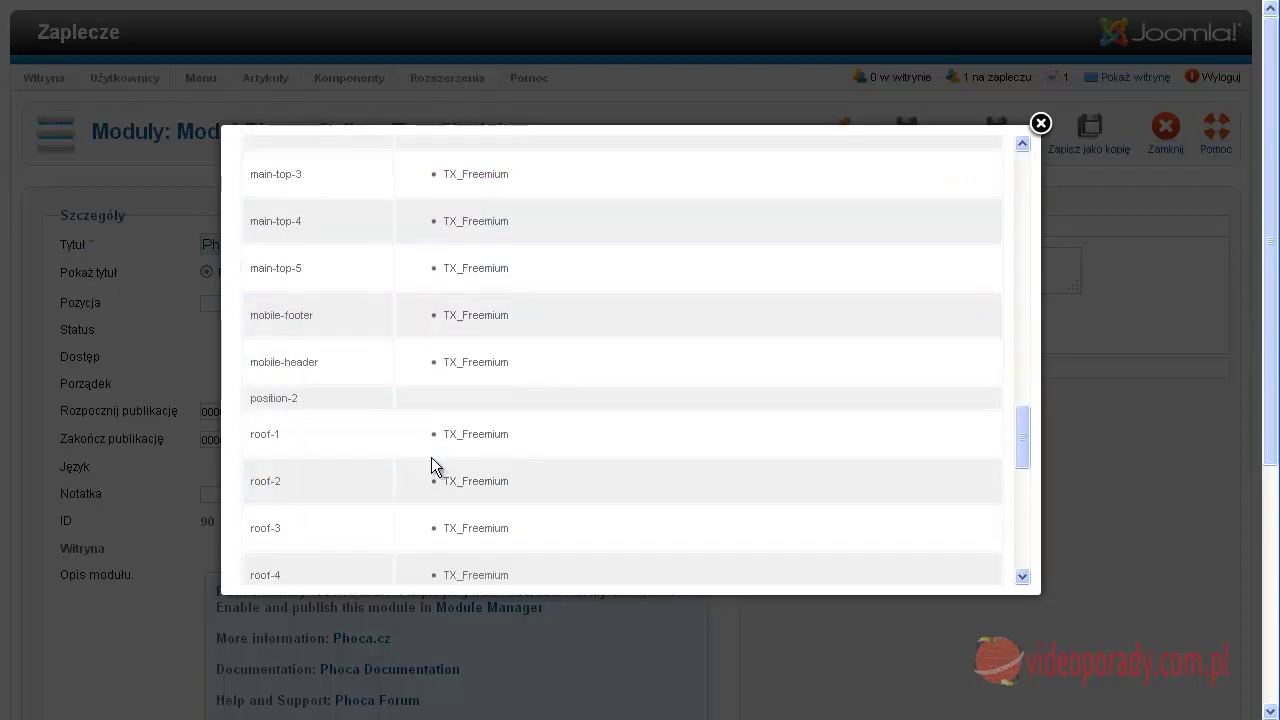
pyautogui.scroll(2, 426, 458)
pyautogui.scroll(-2, 423, 461)
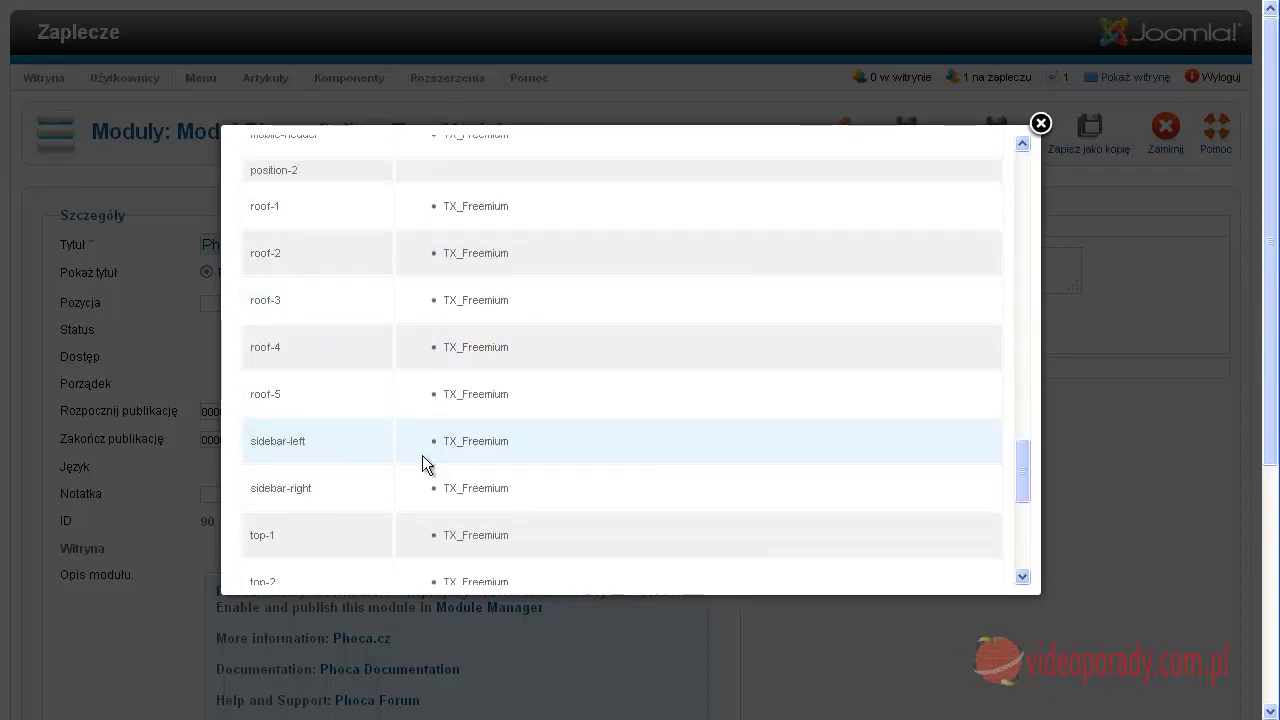
pyautogui.scroll(4, 422, 458)
pyautogui.scroll(-2, 419, 456)
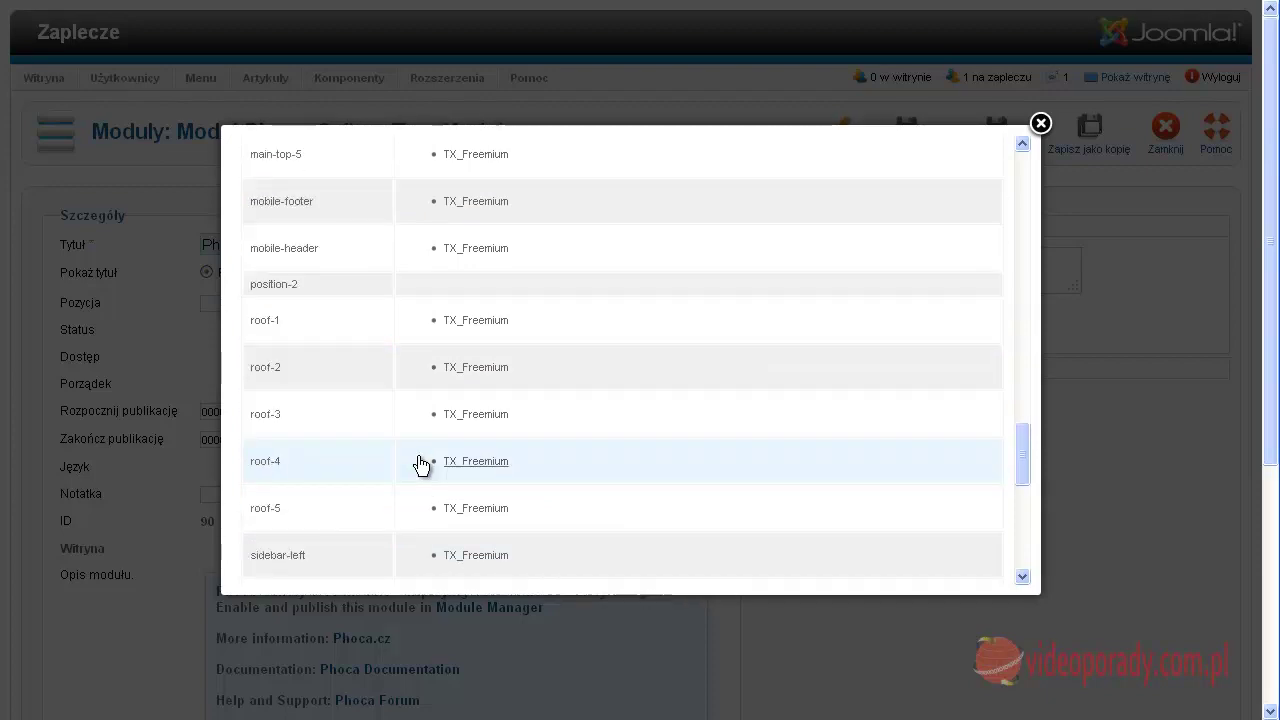
pyautogui.scroll(-3, 415, 458)
pyautogui.click(280, 441)
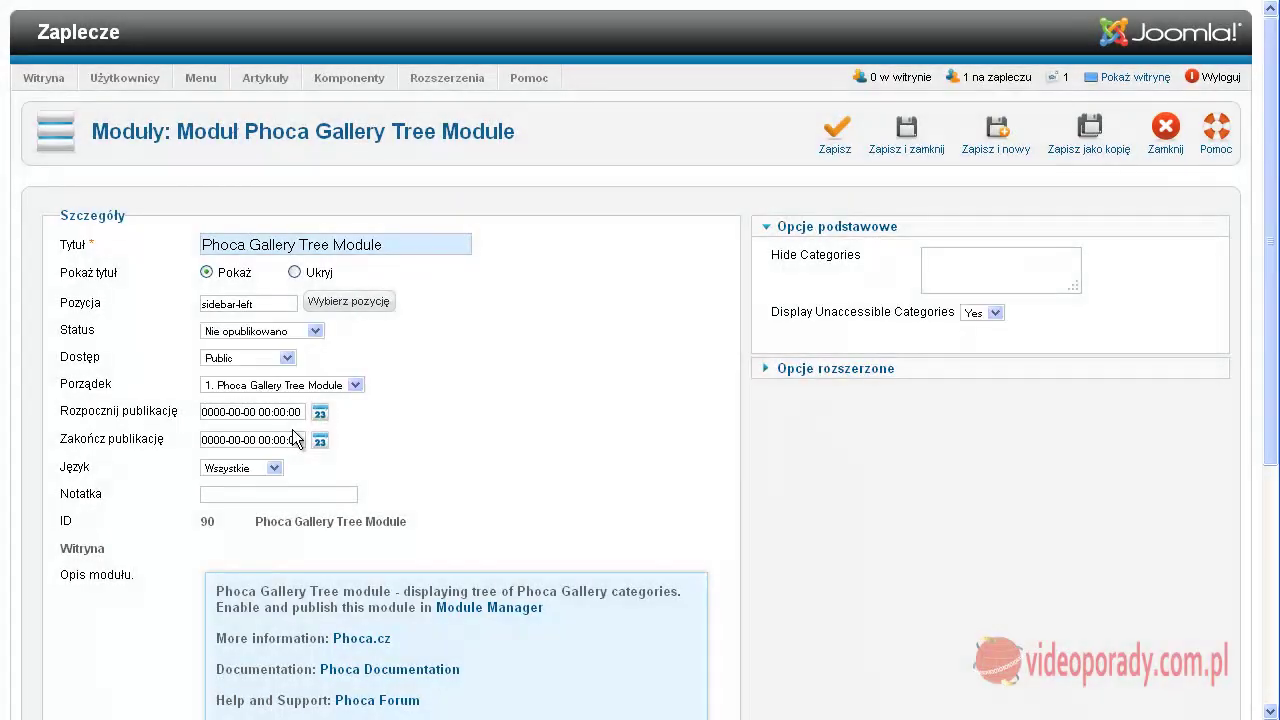
# - Set the module's status to Opublikowano and its menu assignment to Na wszystkich stronach, and save the module
pyautogui.click(315, 330)
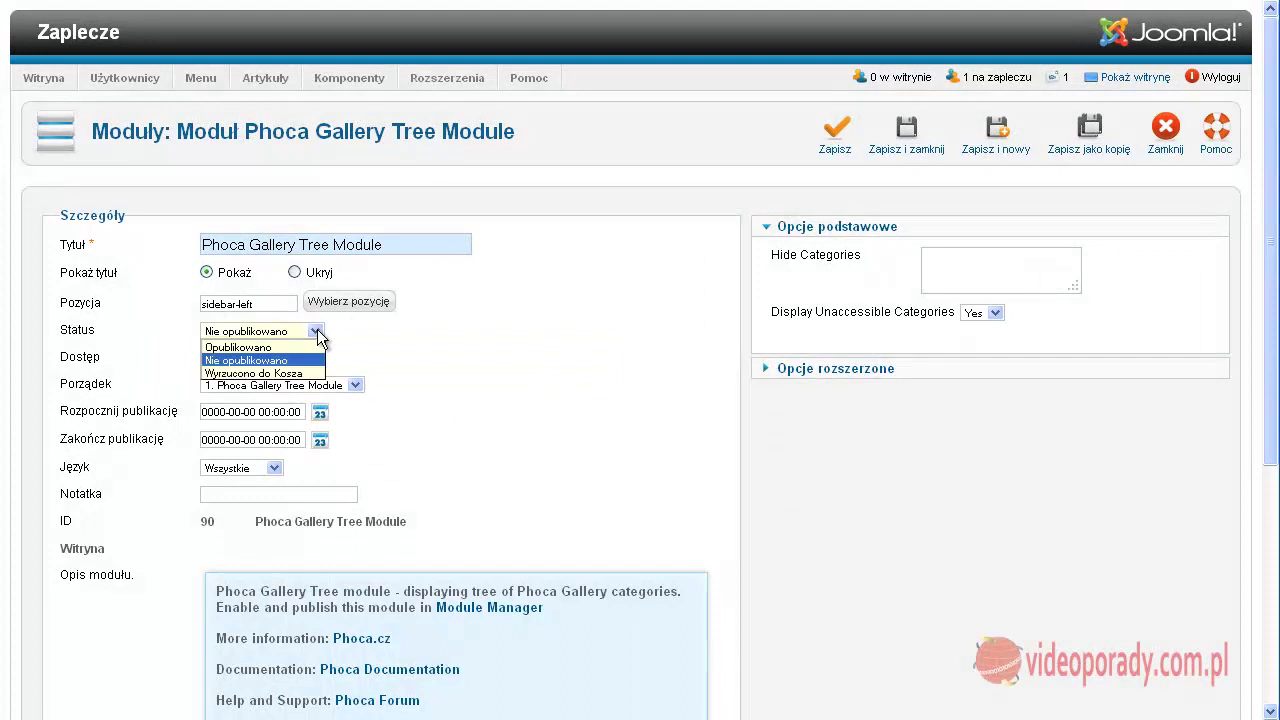
pyautogui.click(240, 347)
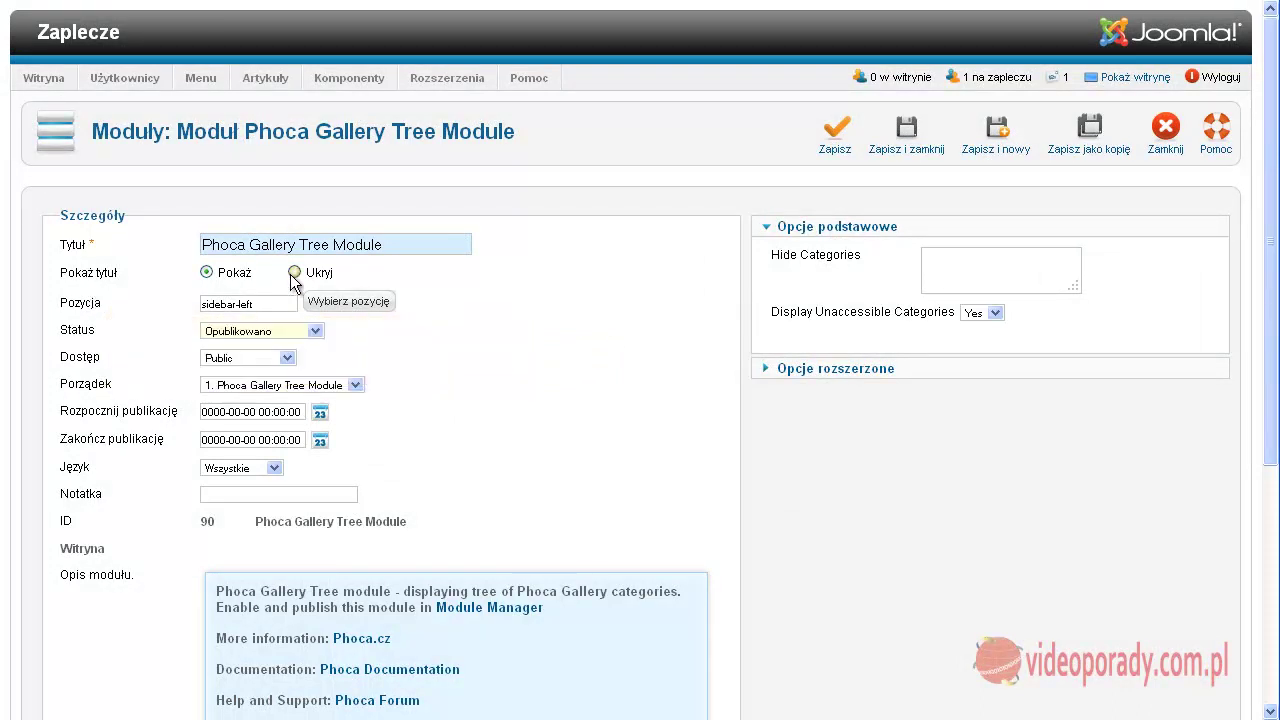
pyautogui.scroll(-5, 517, 323)
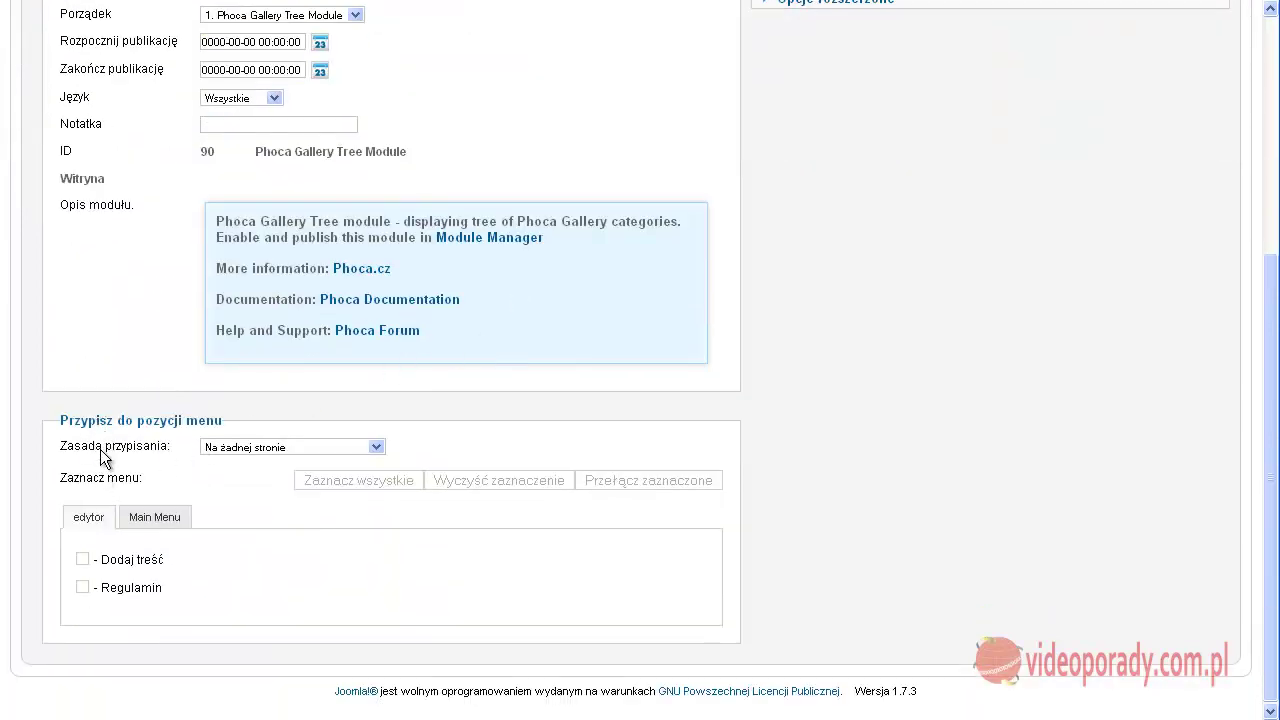
pyautogui.click(146, 527)
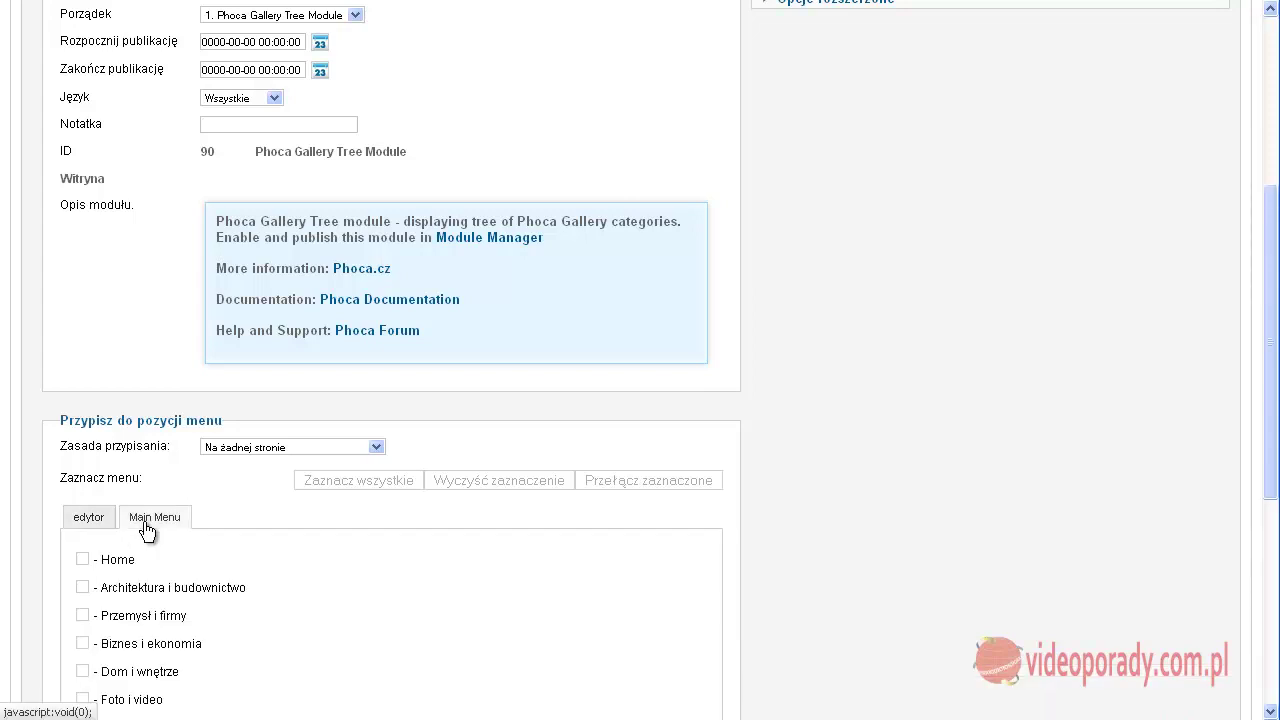
pyautogui.click(242, 446)
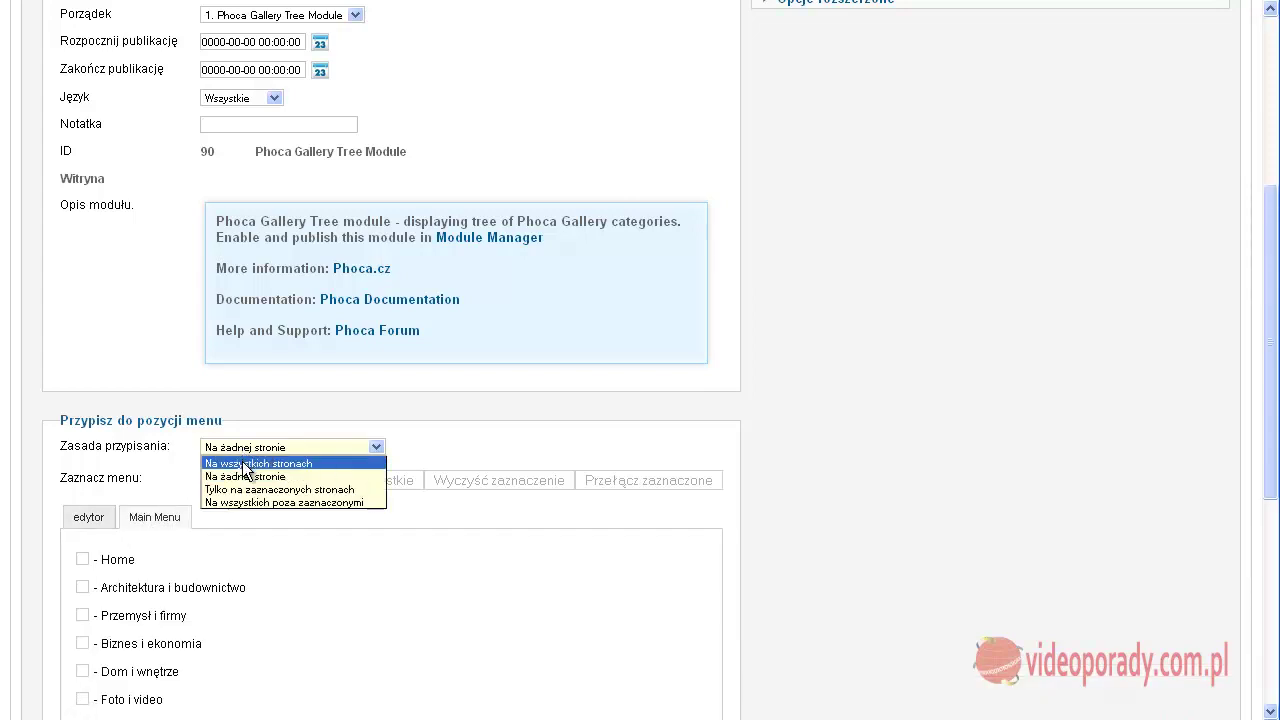
pyautogui.click(244, 464)
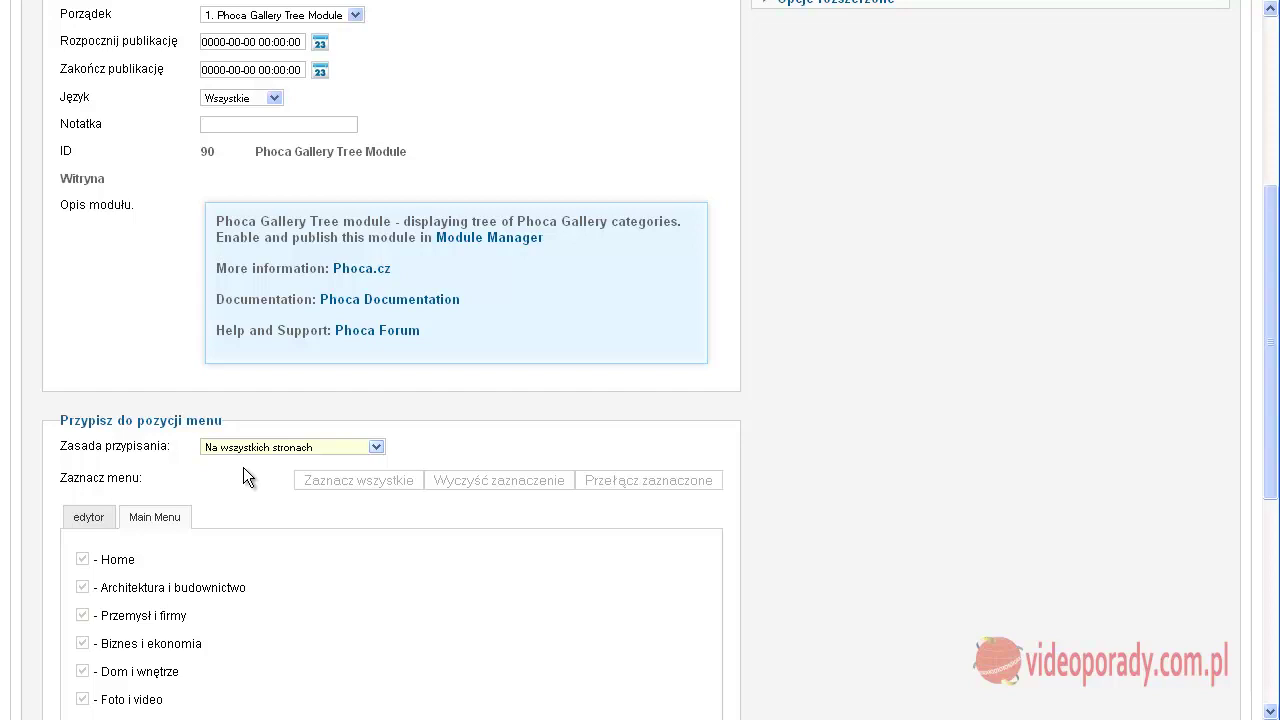
pyautogui.click(255, 447)
pyautogui.click(246, 473)
pyautogui.click(236, 449)
pyautogui.click(234, 462)
pyautogui.scroll(7, 1029, 282)
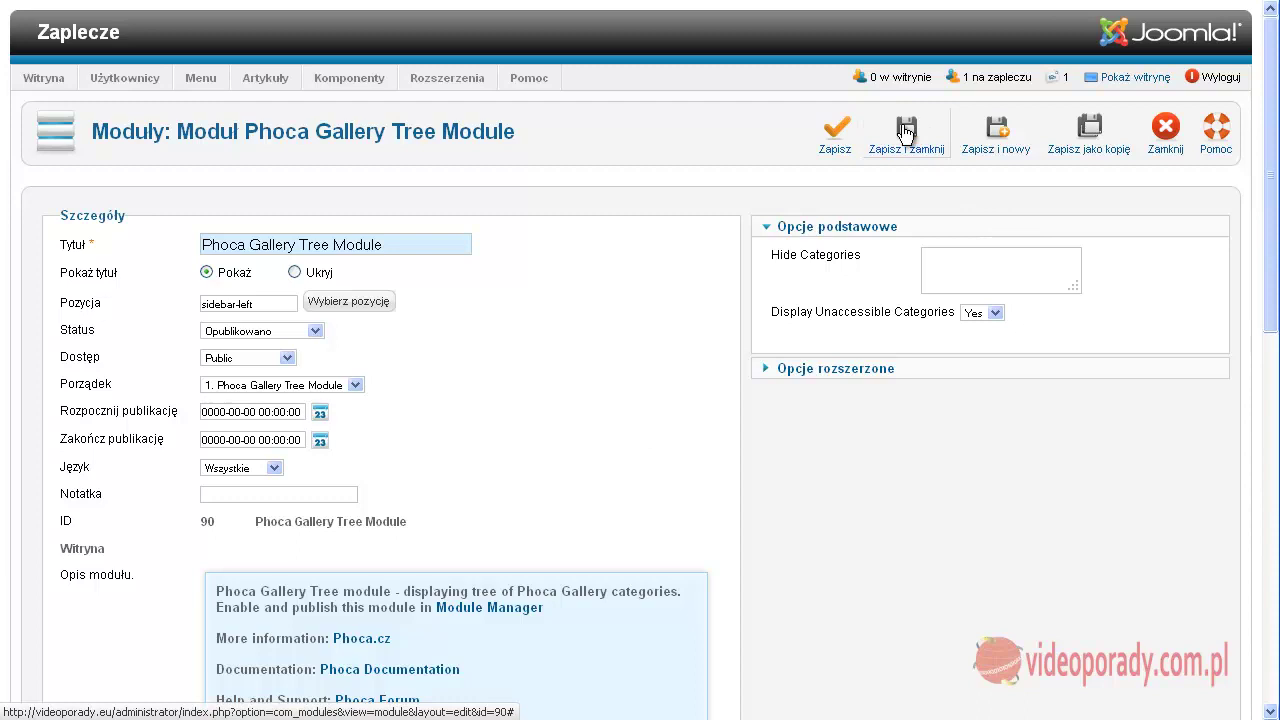
pyautogui.click(840, 132)
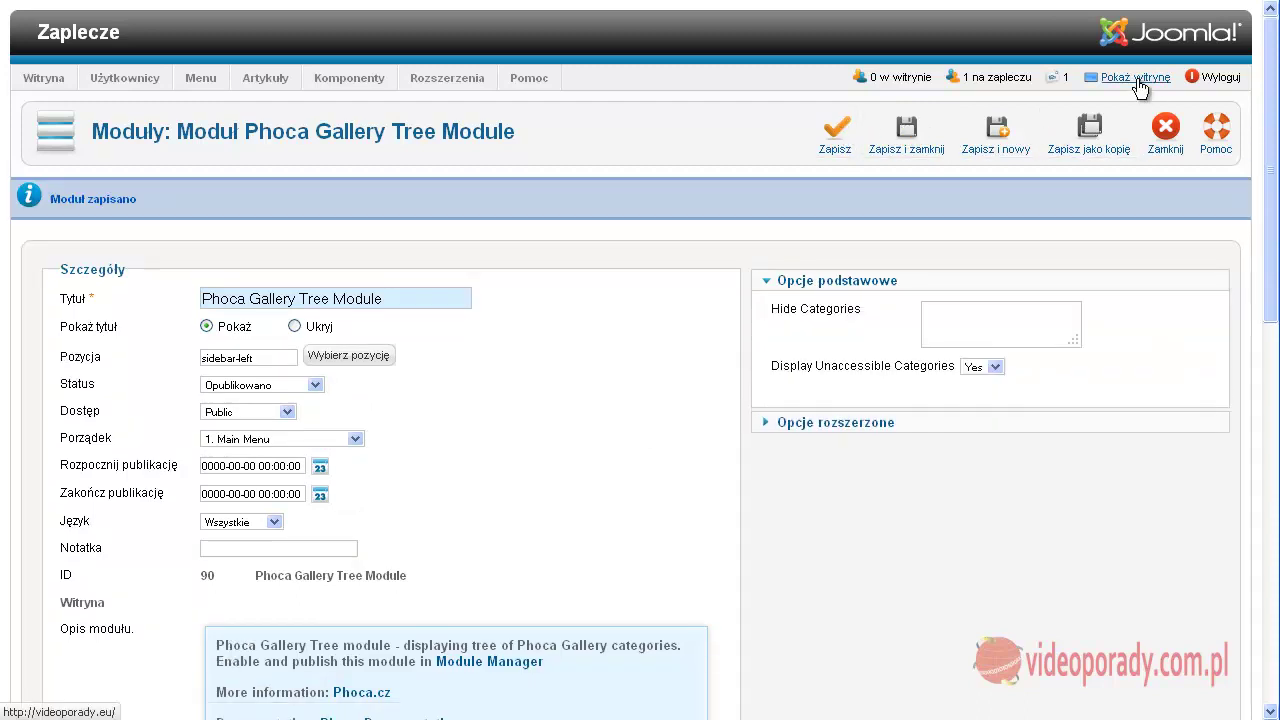
# - Open the public site and check the Phoca Gallery Tree Module by opening its fotki category
pyautogui.click(1138, 80)
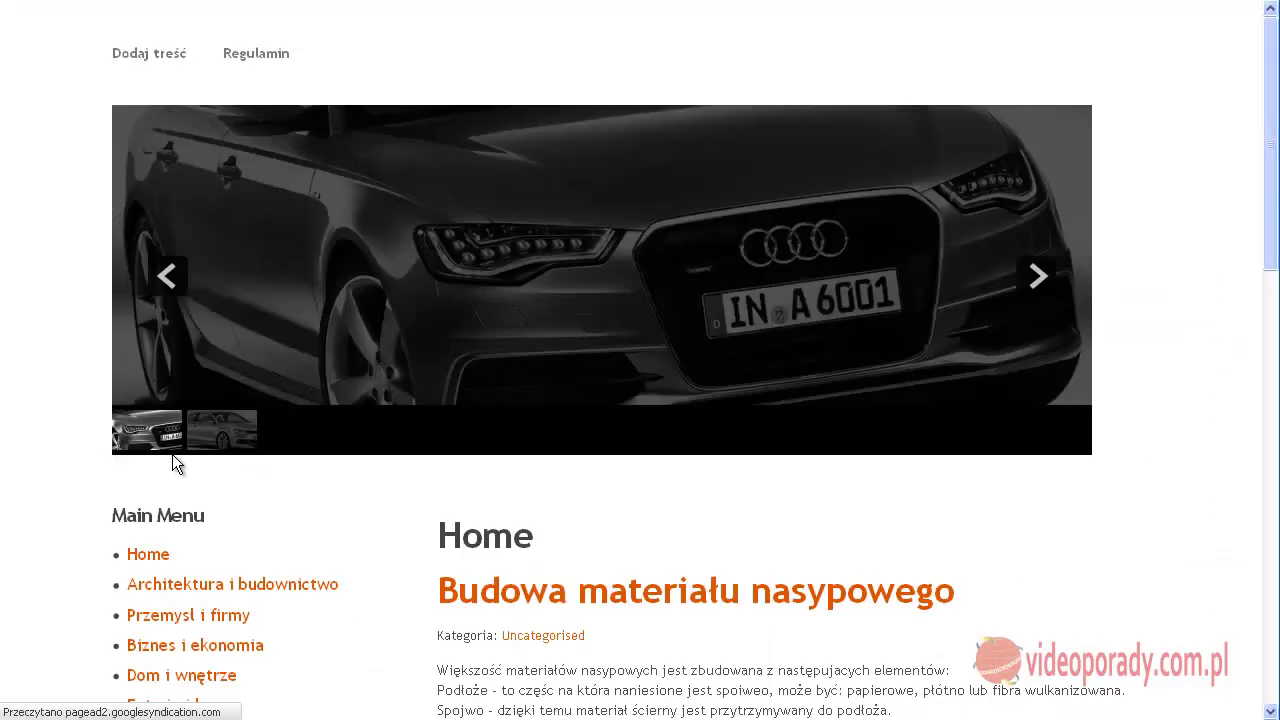
pyautogui.scroll(-6, 172, 462)
pyautogui.scroll(-5, 173, 478)
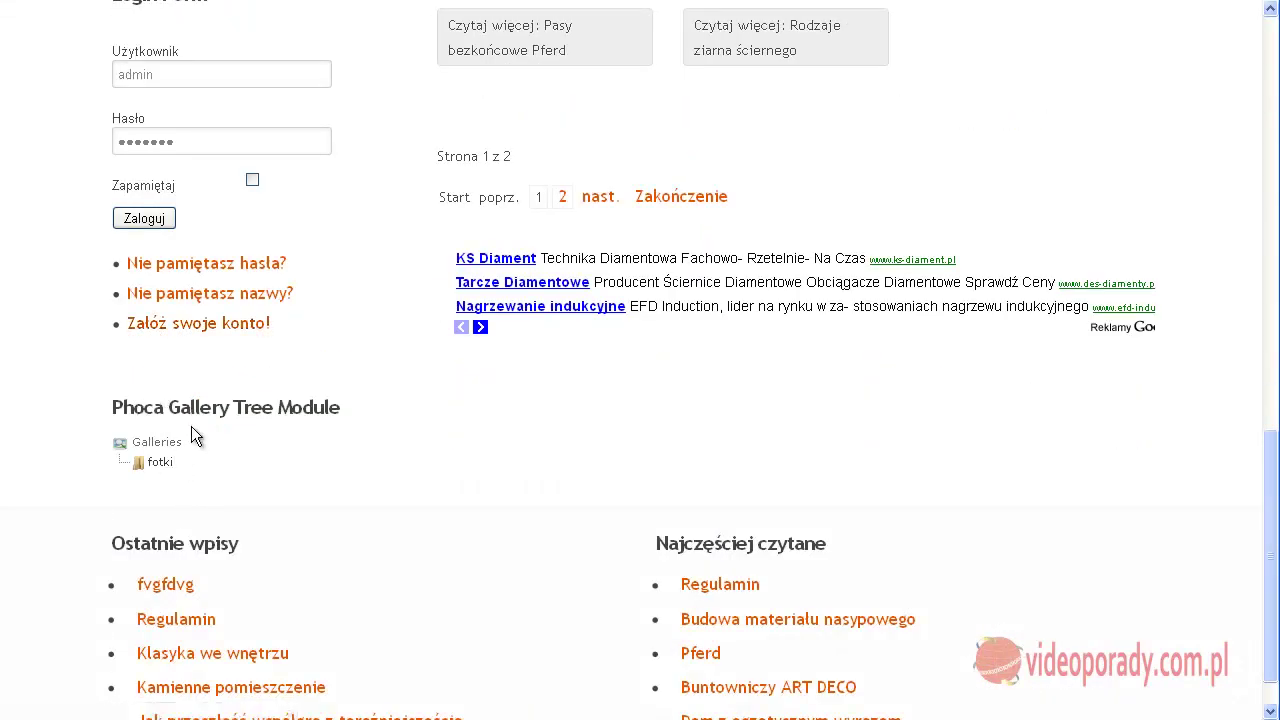
pyautogui.click(160, 464)
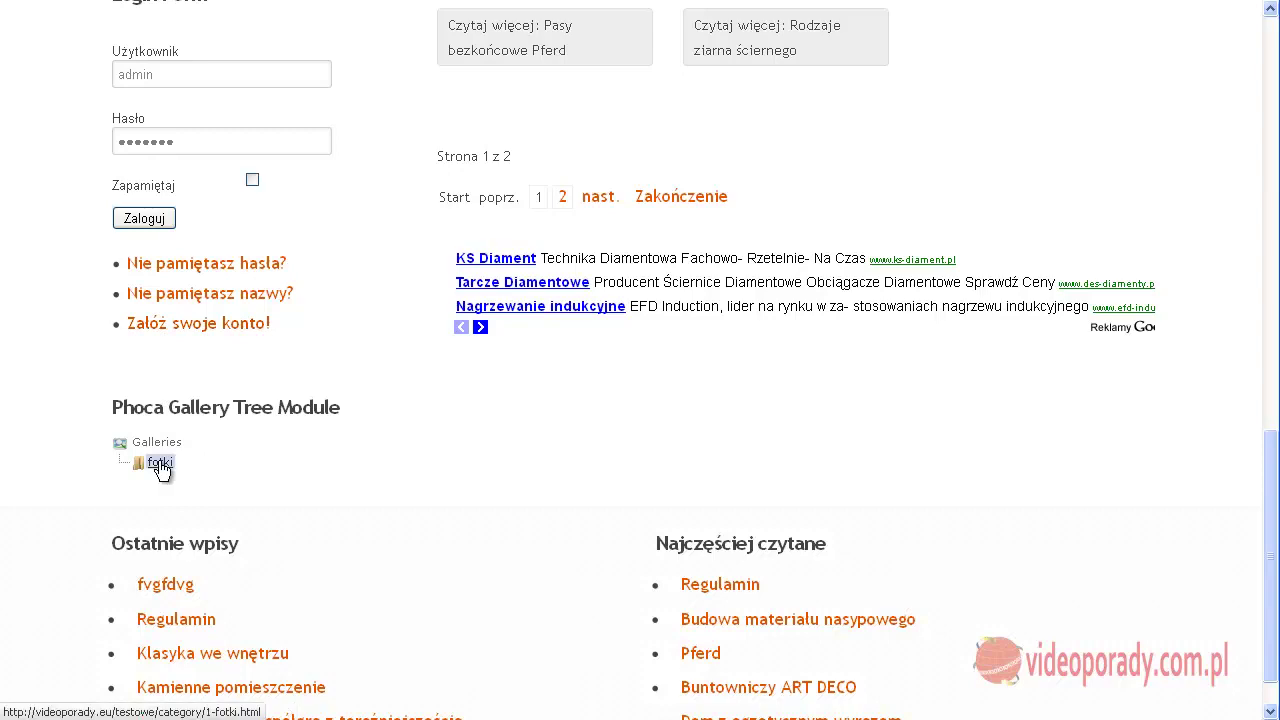
pyautogui.scroll(-4, 324, 468)
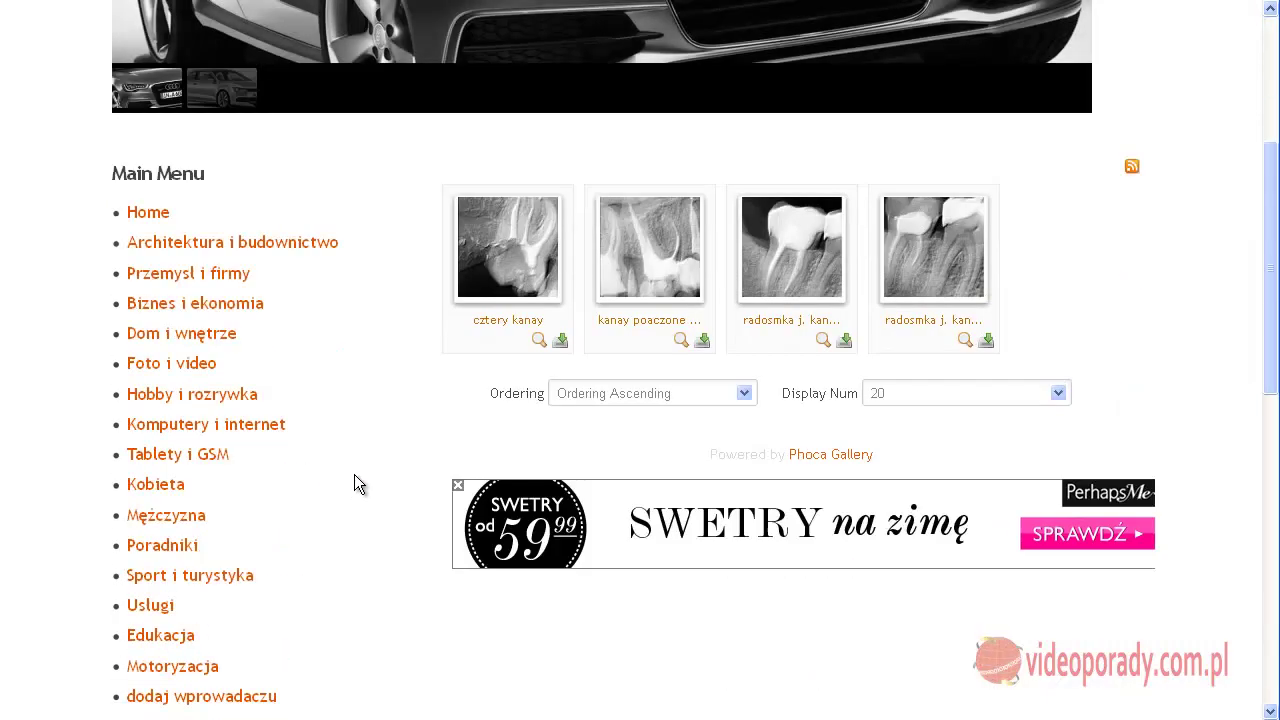
pyautogui.scroll(-4, 364, 468)
pyautogui.scroll(-3, 355, 457)
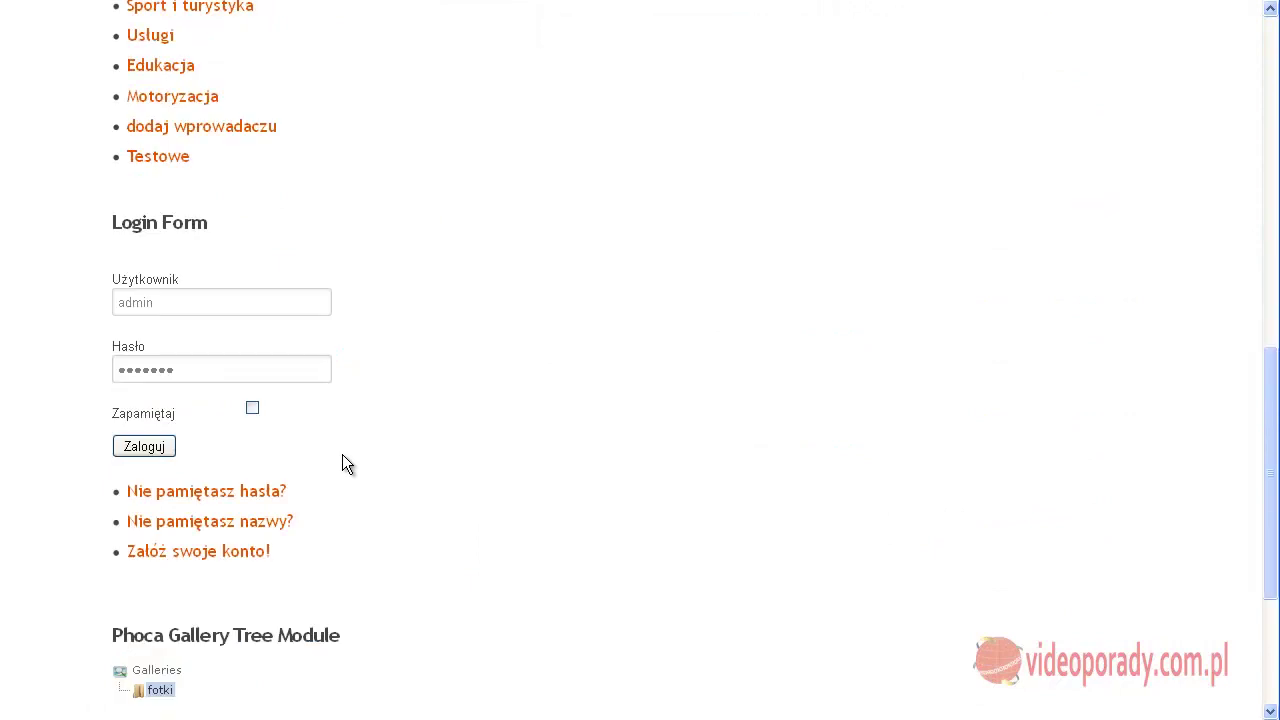
pyautogui.scroll(-2, 333, 464)
pyautogui.click(158, 466)
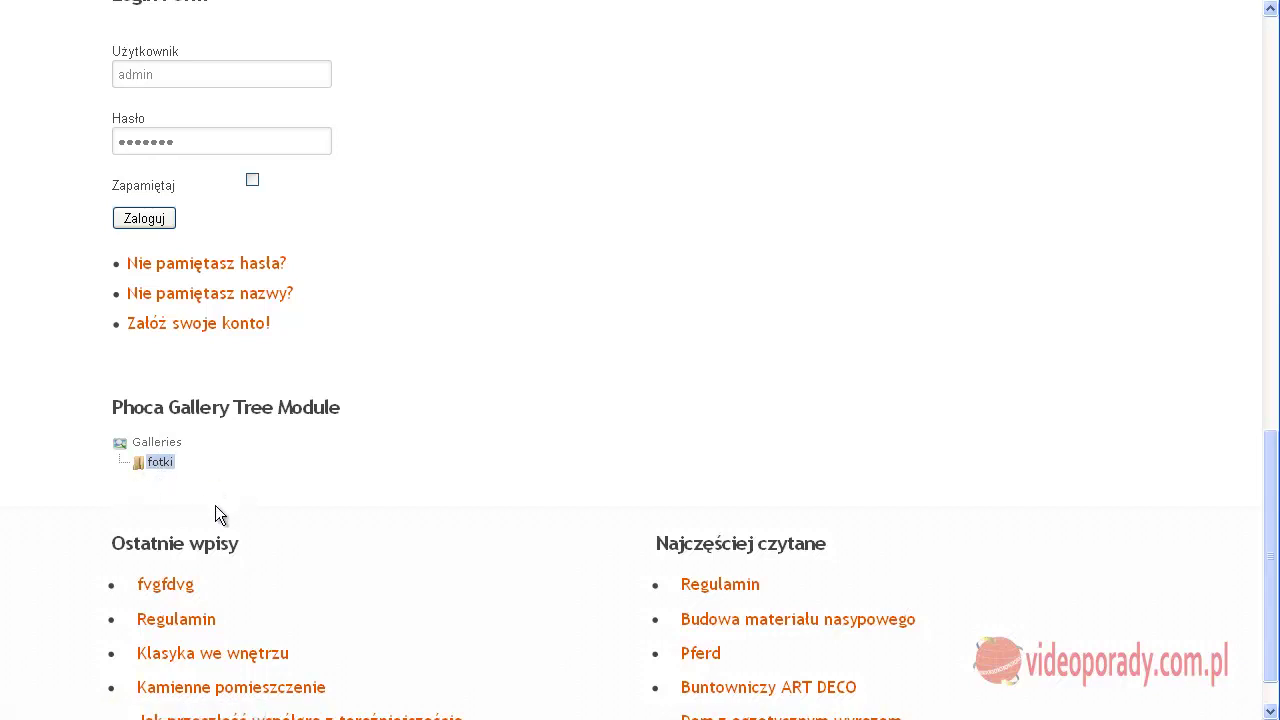
pyautogui.scroll(8, 214, 489)
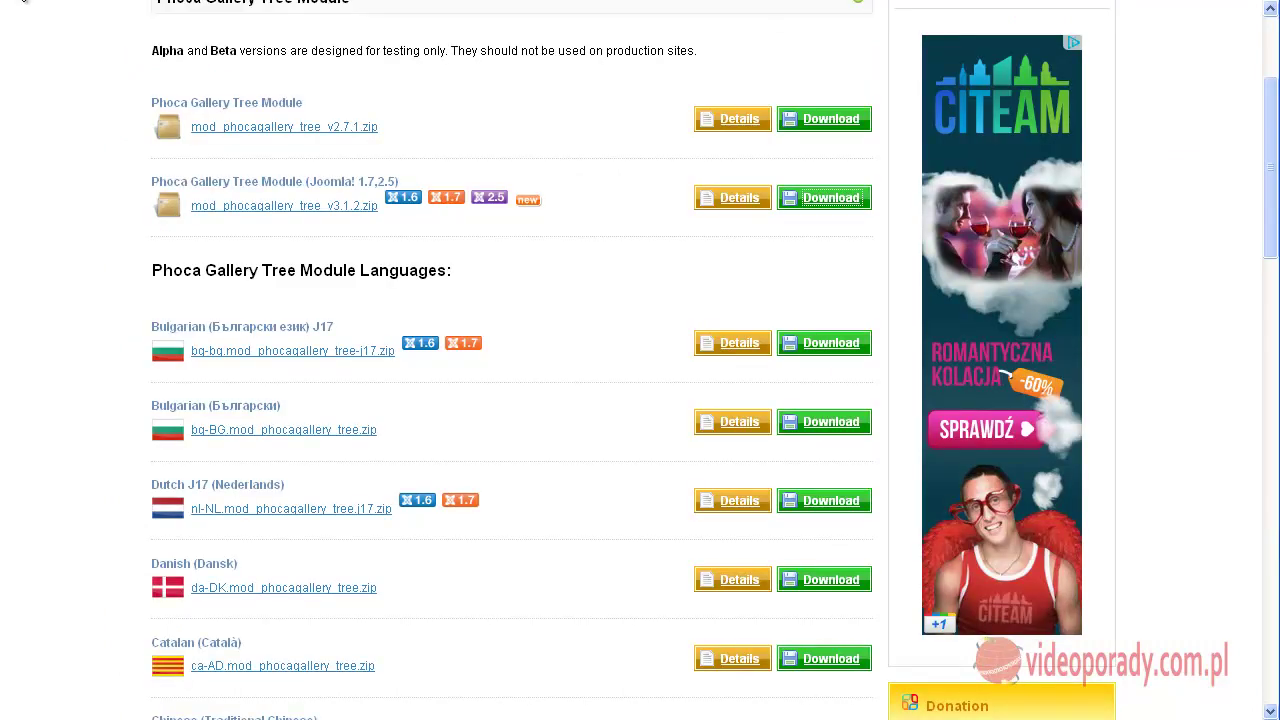
# - On the Phoca website, open the Phoca Gallery Image Module page and go to its list of downloads
pyautogui.click(22, 4)
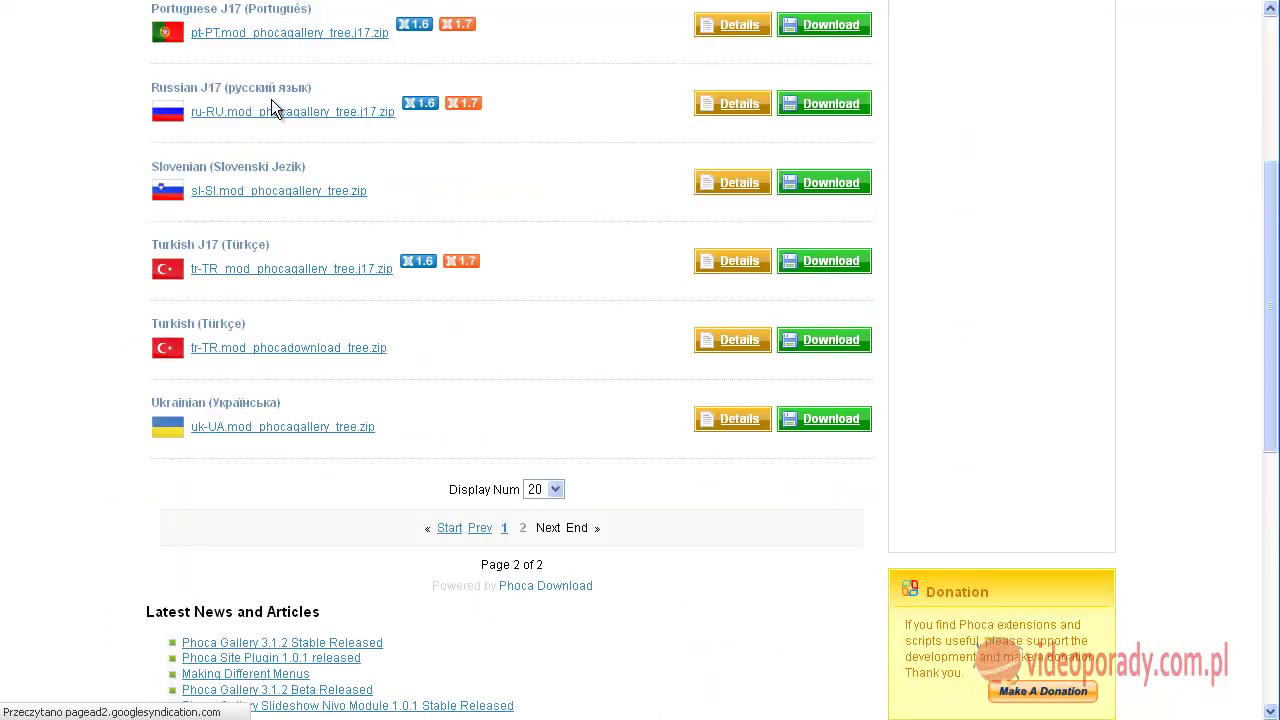
pyautogui.scroll(4, 271, 99)
pyautogui.moveTo(287, 150)
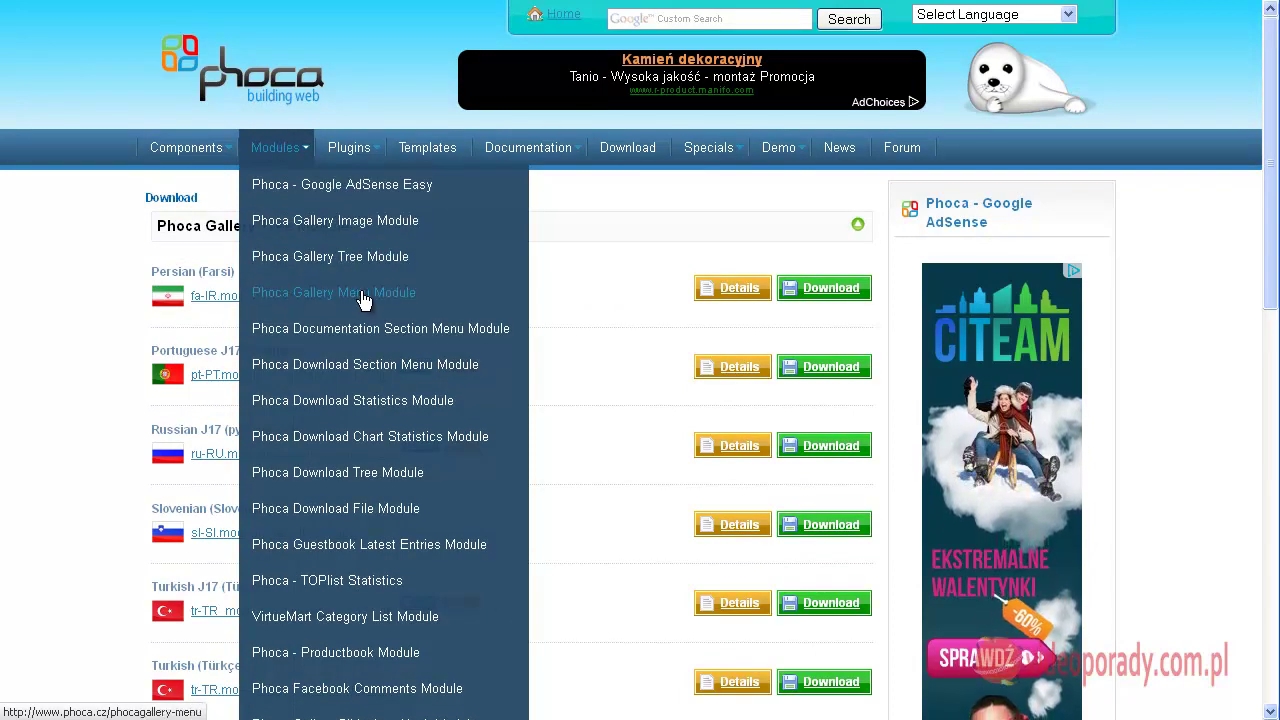
pyautogui.click(372, 229)
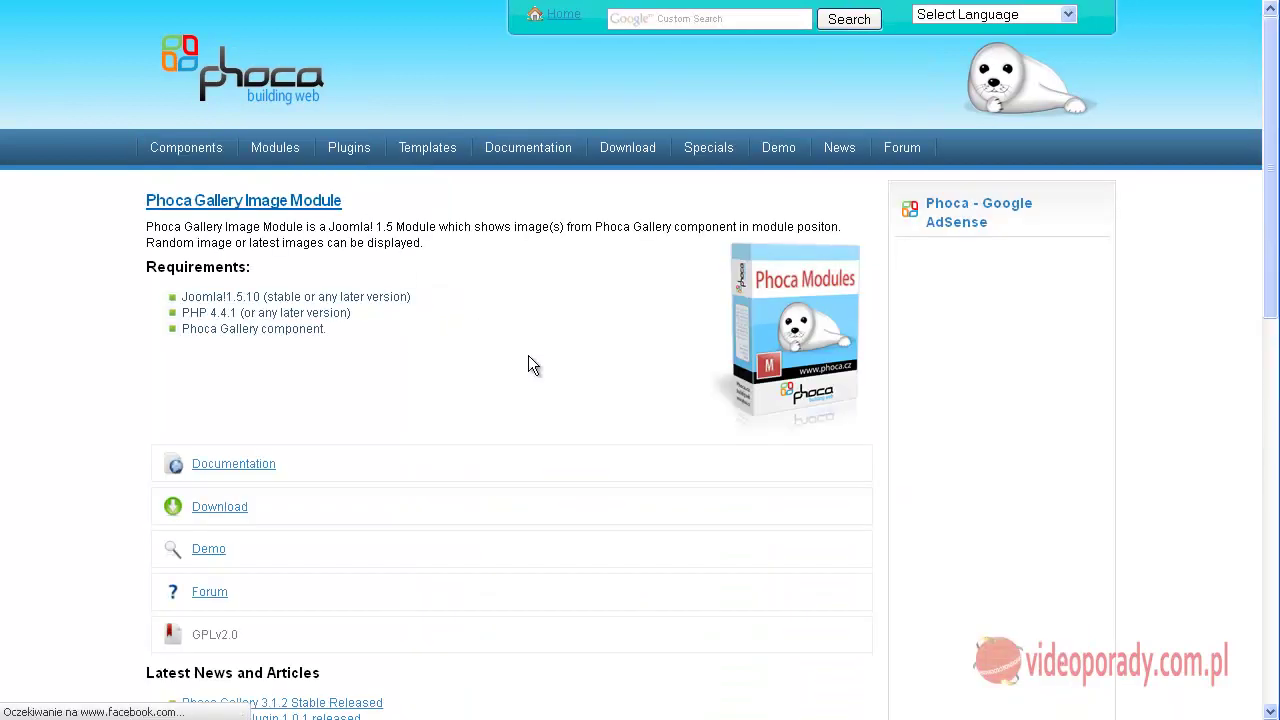
pyautogui.scroll(-3, 508, 374)
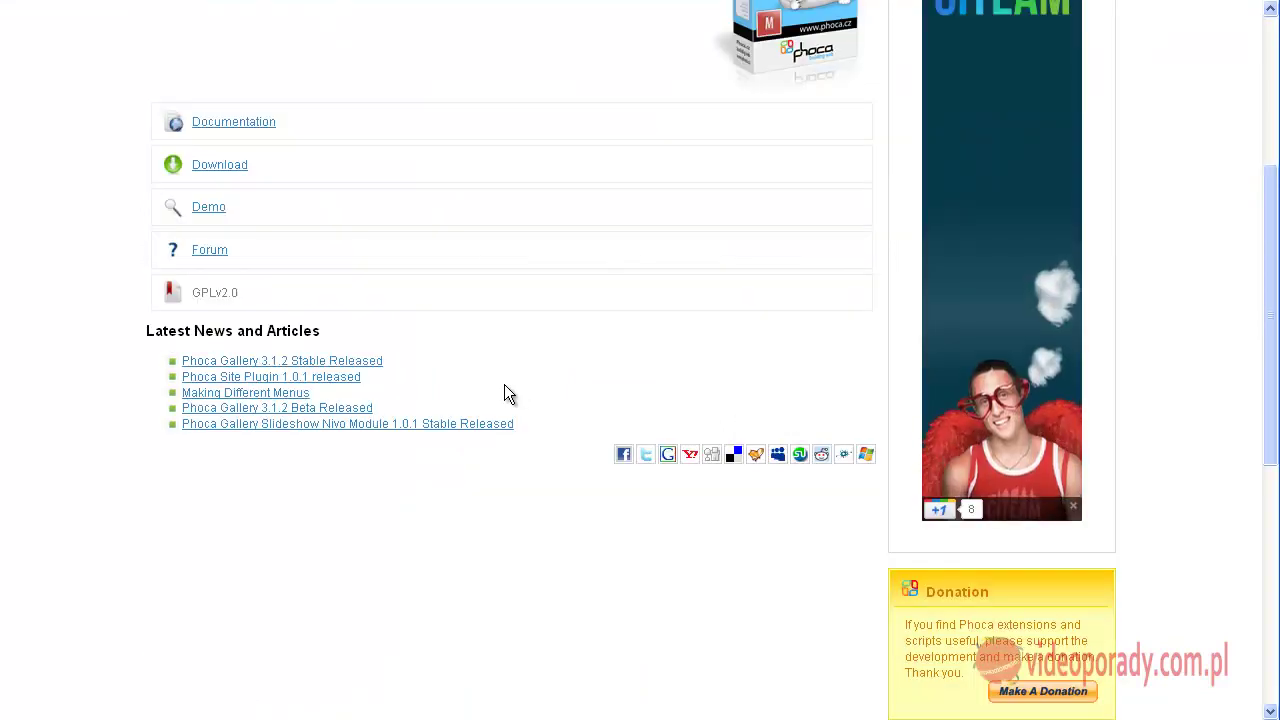
pyautogui.click(226, 166)
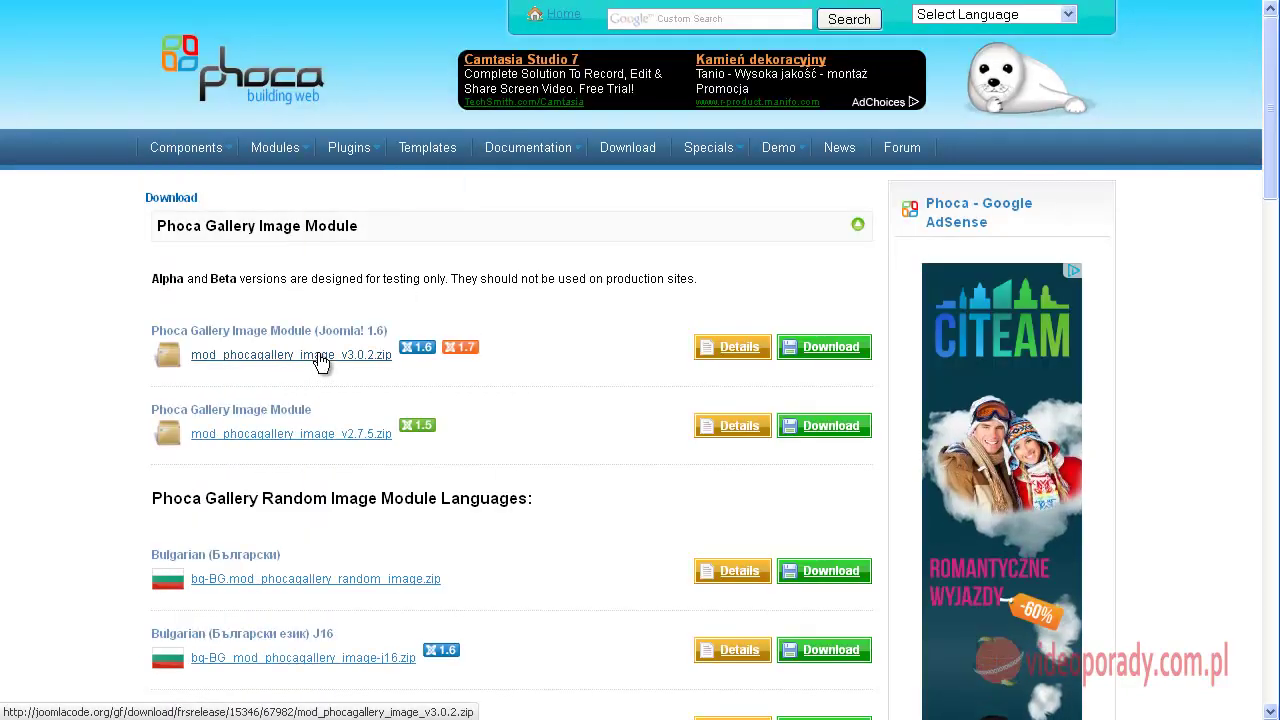
# - Download the Joomla! 1.6/1.7 package mod_phocagallery_image_v3.0.2.zip and save it in the "pliki joomla" folder
pyautogui.moveTo(826, 346)
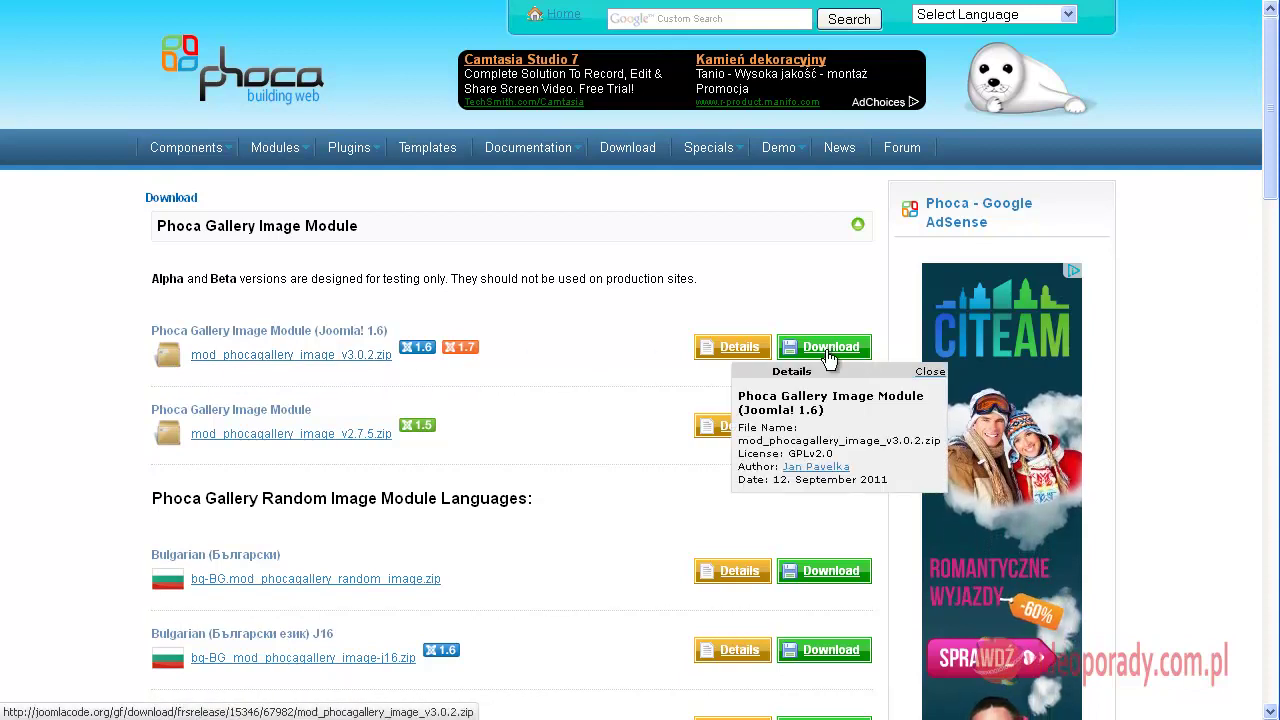
pyautogui.click(828, 350)
pyautogui.click(809, 530)
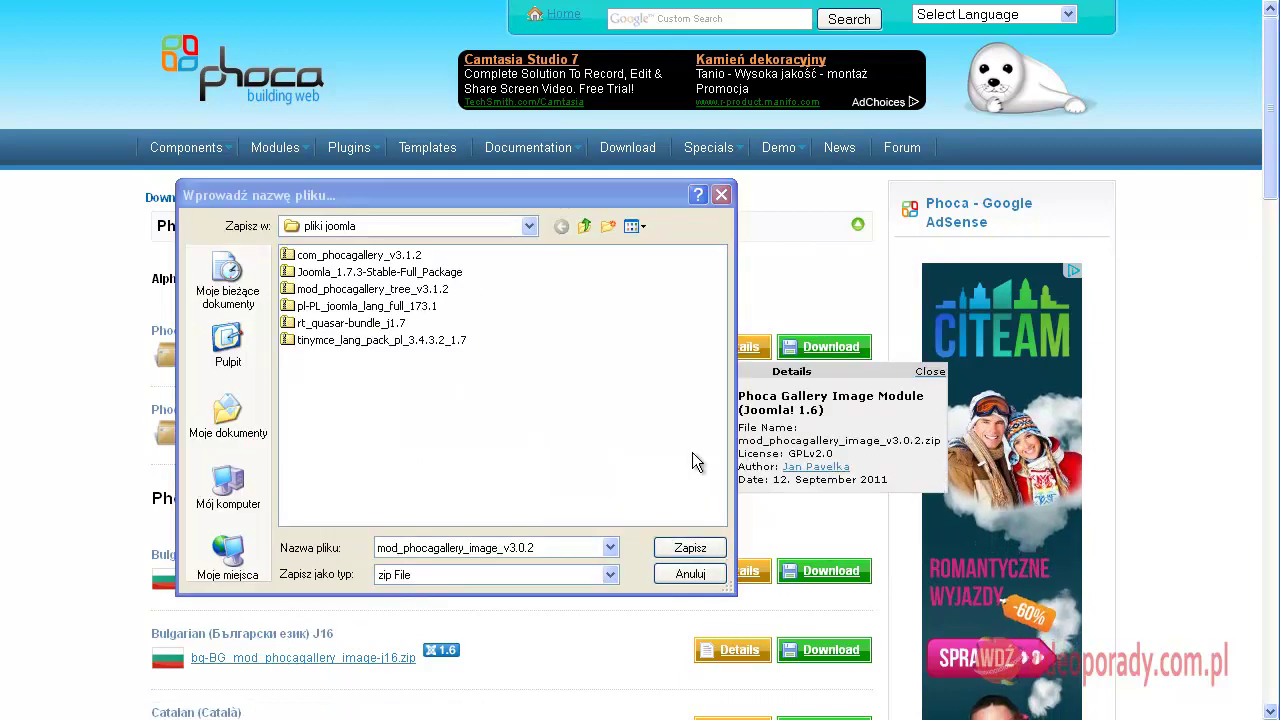
pyautogui.click(686, 545)
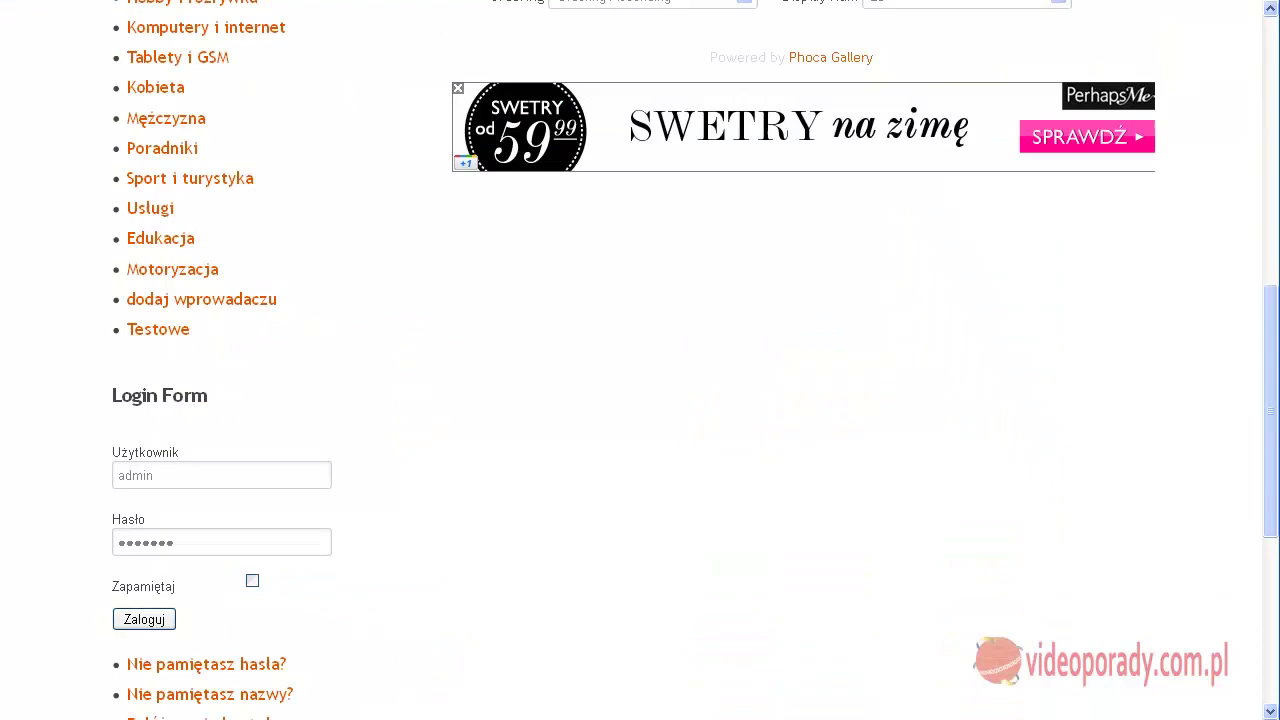
# - Return to the Joomla backend, close the Phoca Gallery Tree Module settings and open the extension installer
pyautogui.scroll(10, 640, 360)
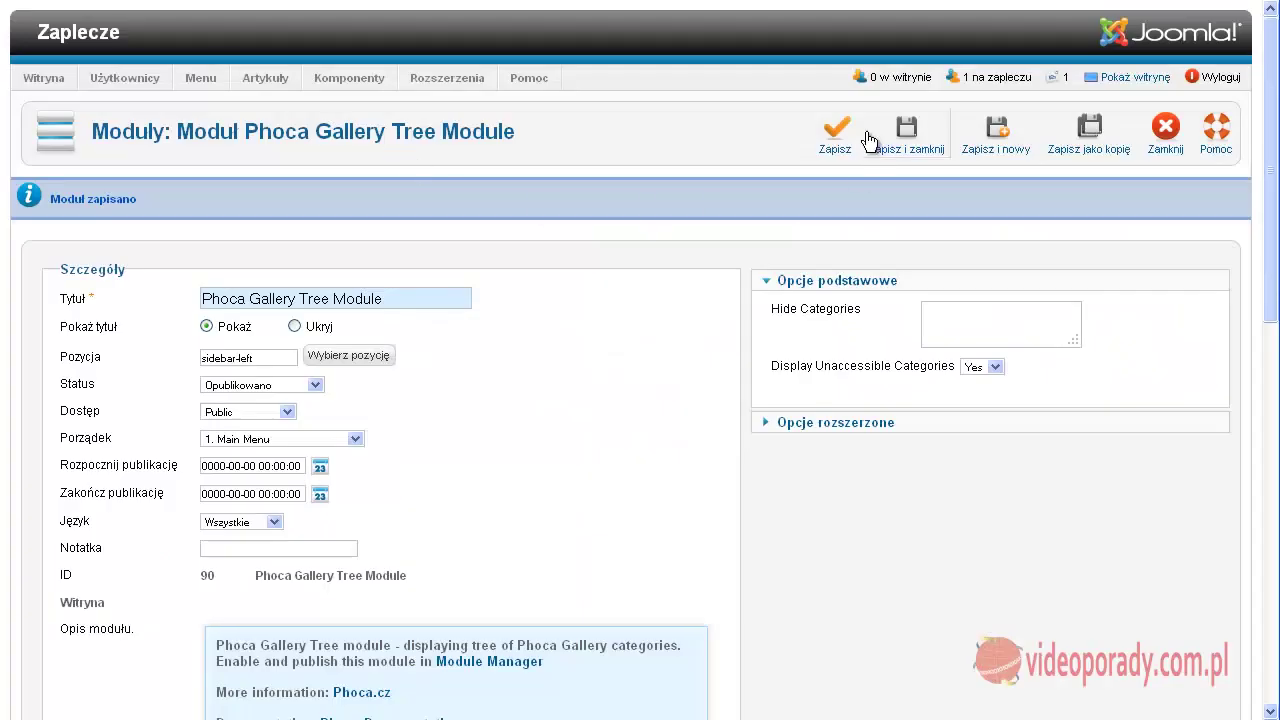
pyautogui.click(1165, 130)
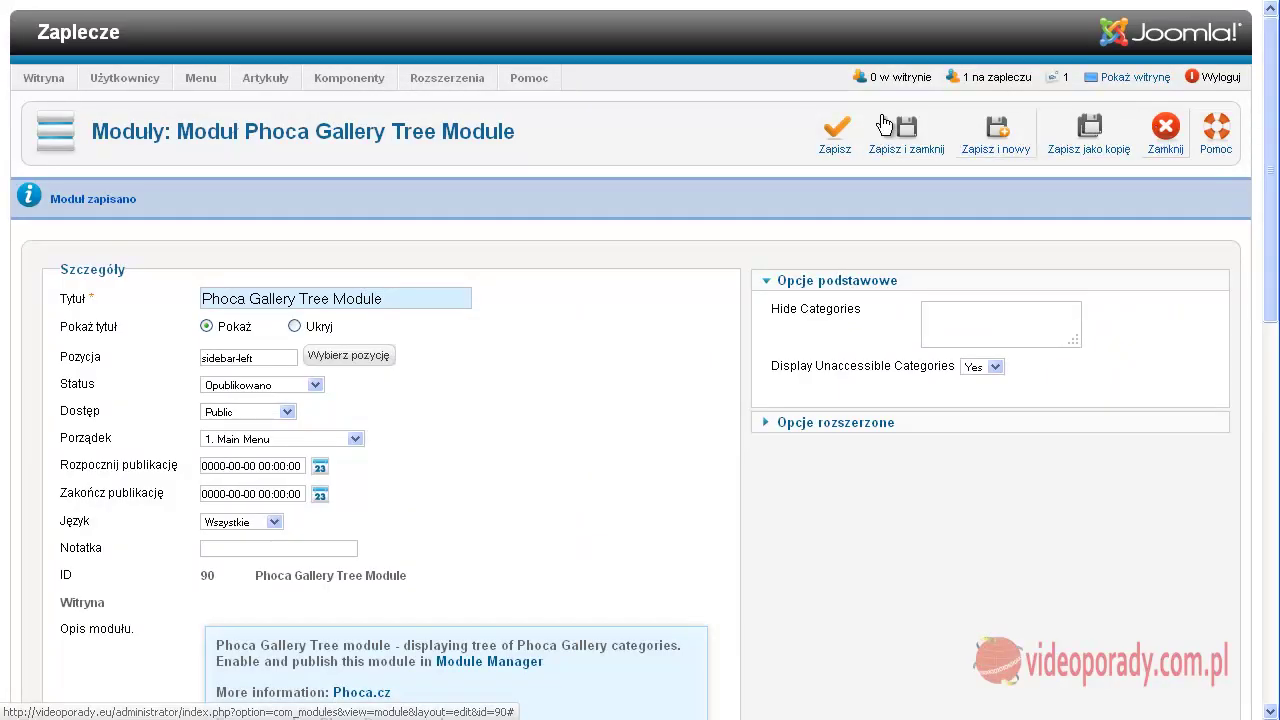
pyautogui.moveTo(460, 81)
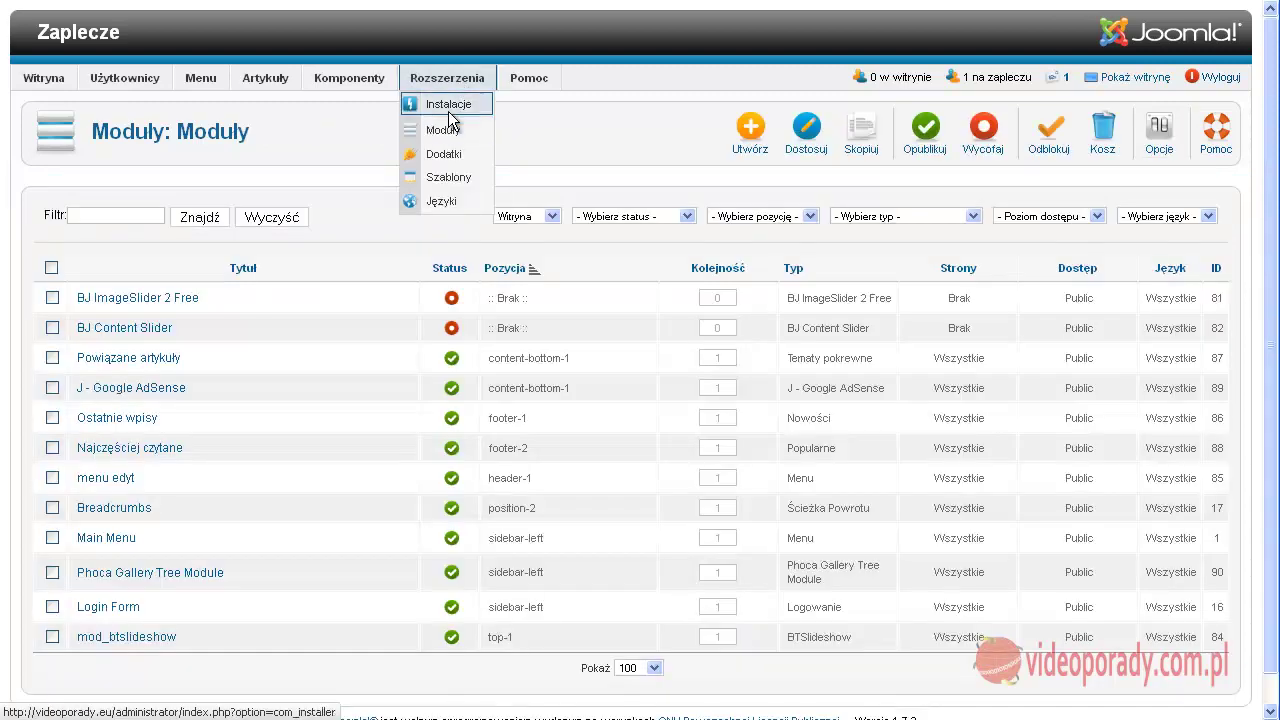
pyautogui.doubleClick(452, 104)
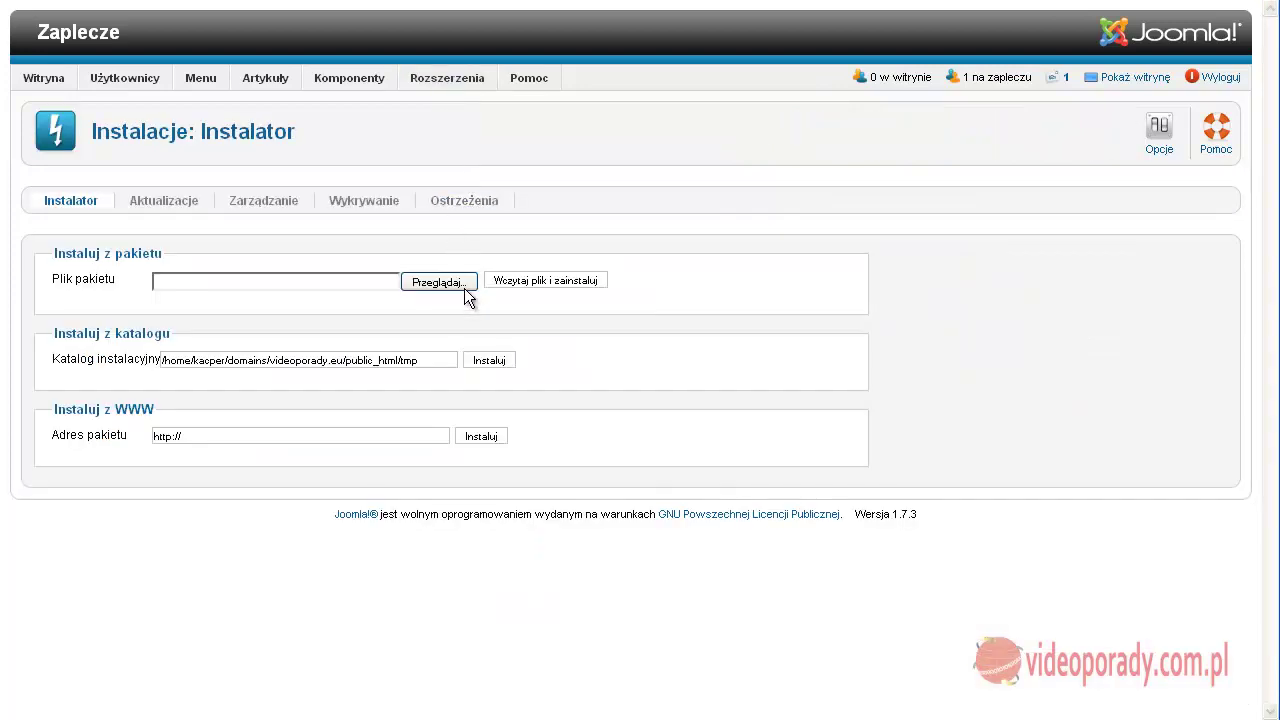
# - Upload and install the package mod_phocagallery_image_v3.0.2 from the "pliki joomla" folder
pyautogui.click(455, 281)
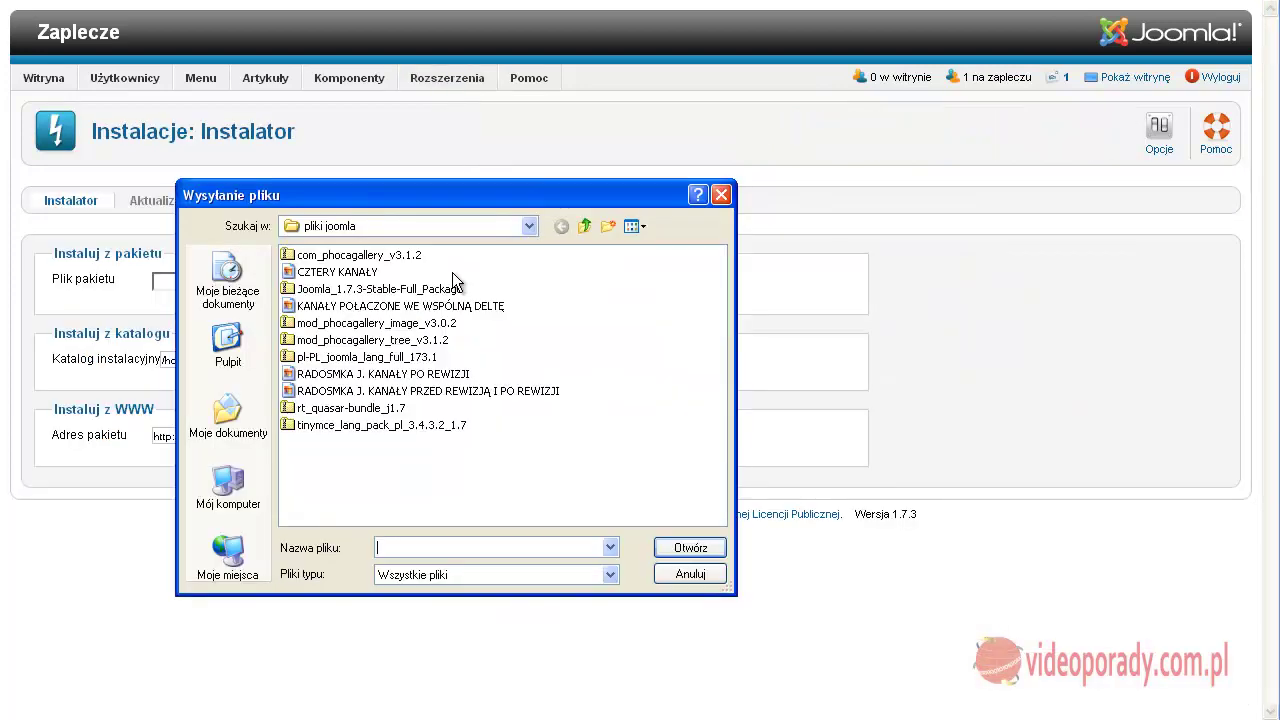
pyautogui.click(352, 323)
pyautogui.click(700, 548)
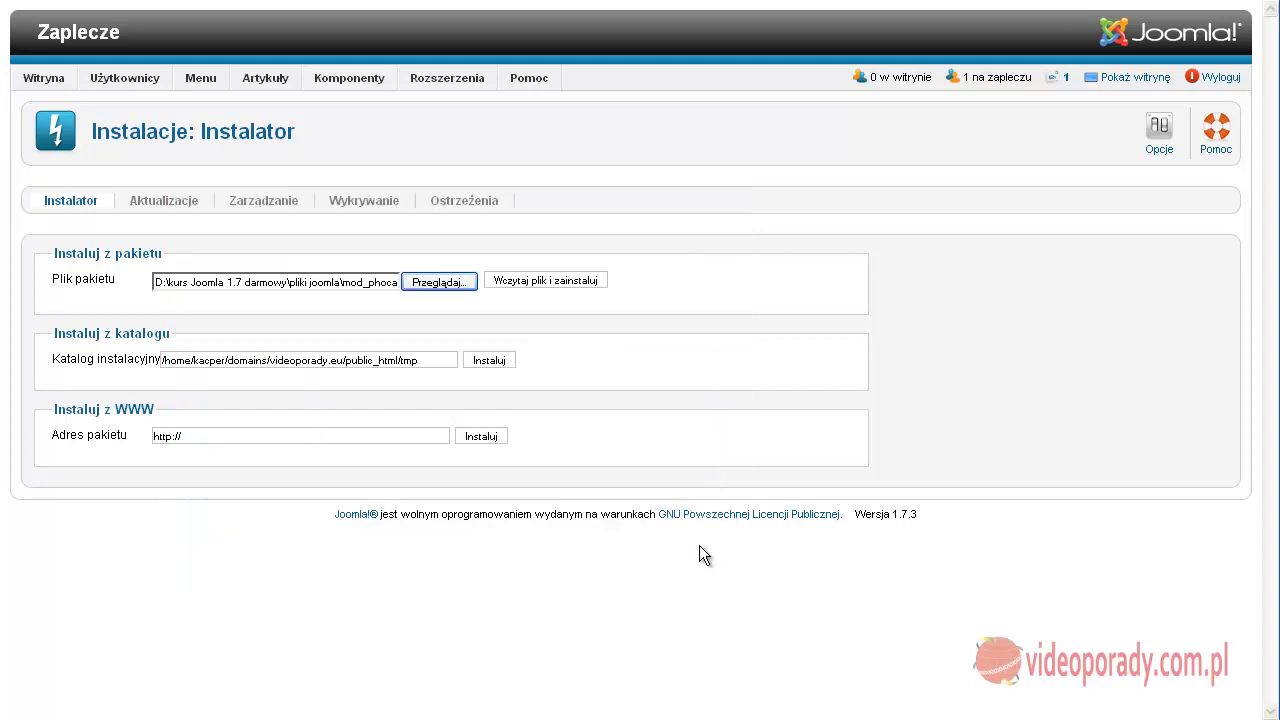
pyautogui.click(538, 288)
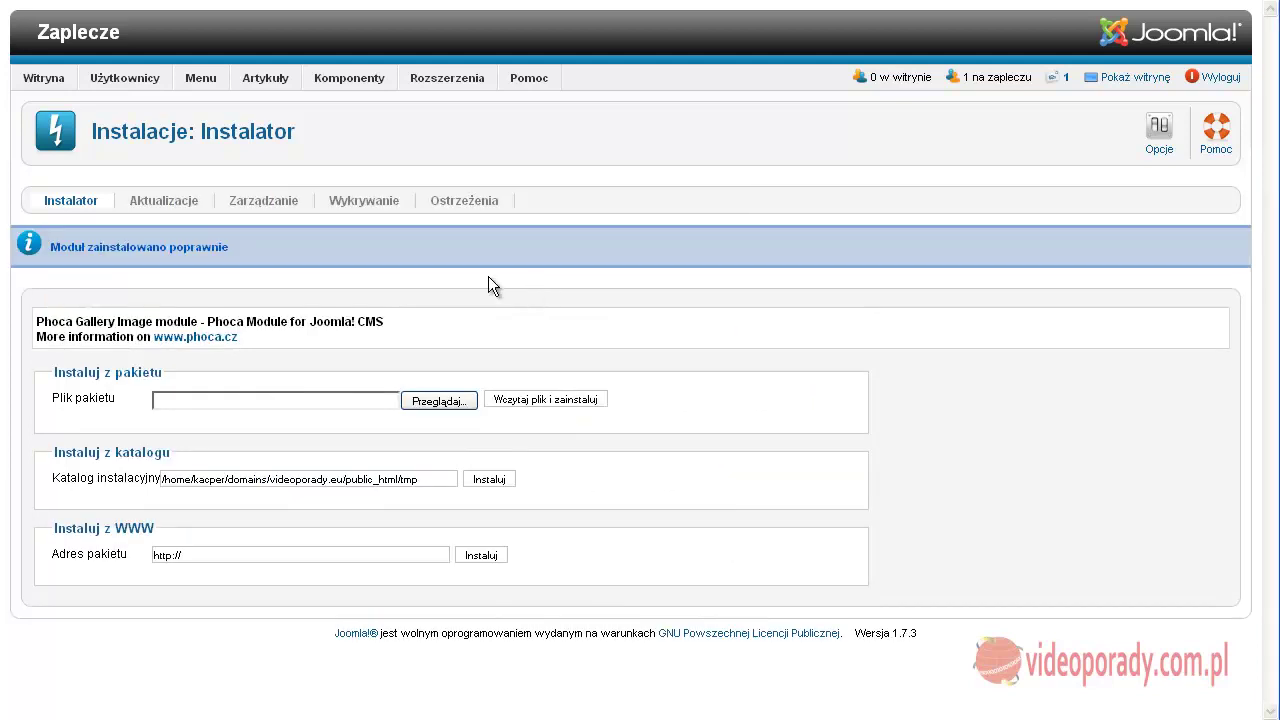
# - Go to the list of site modules and open the Phoca Gallery Image module for editing
pyautogui.moveTo(450, 70)
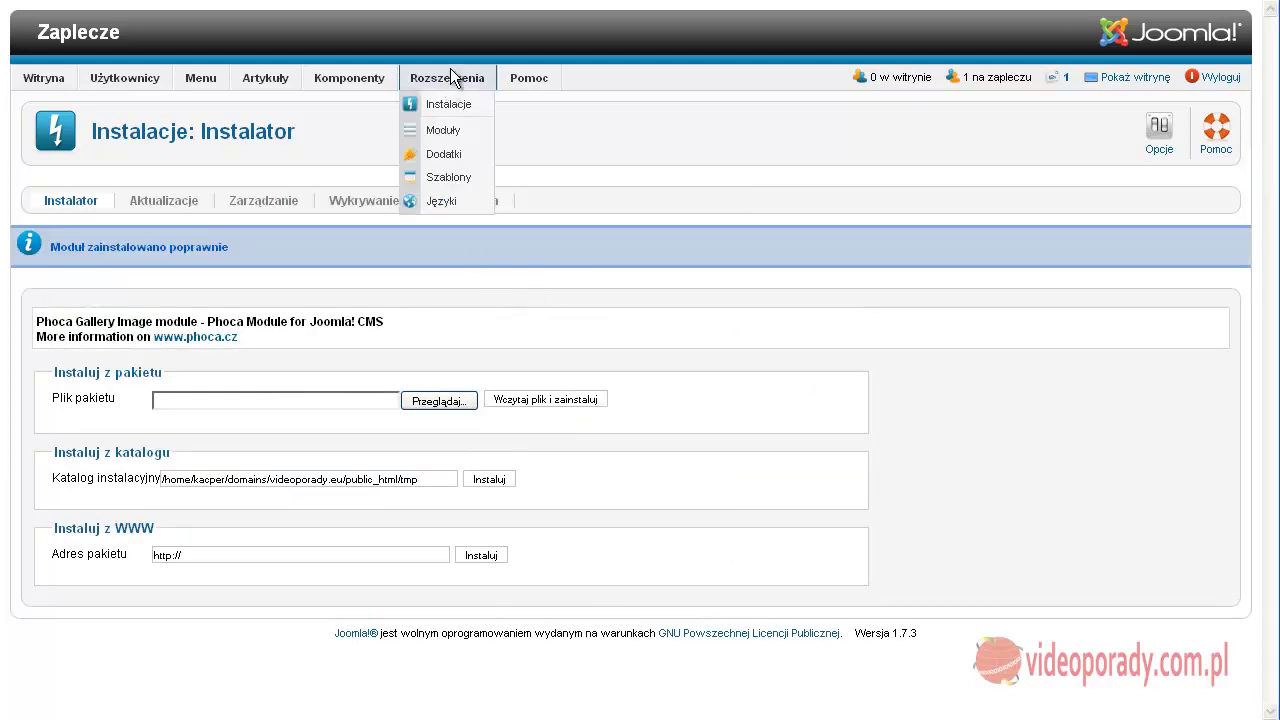
pyautogui.click(451, 132)
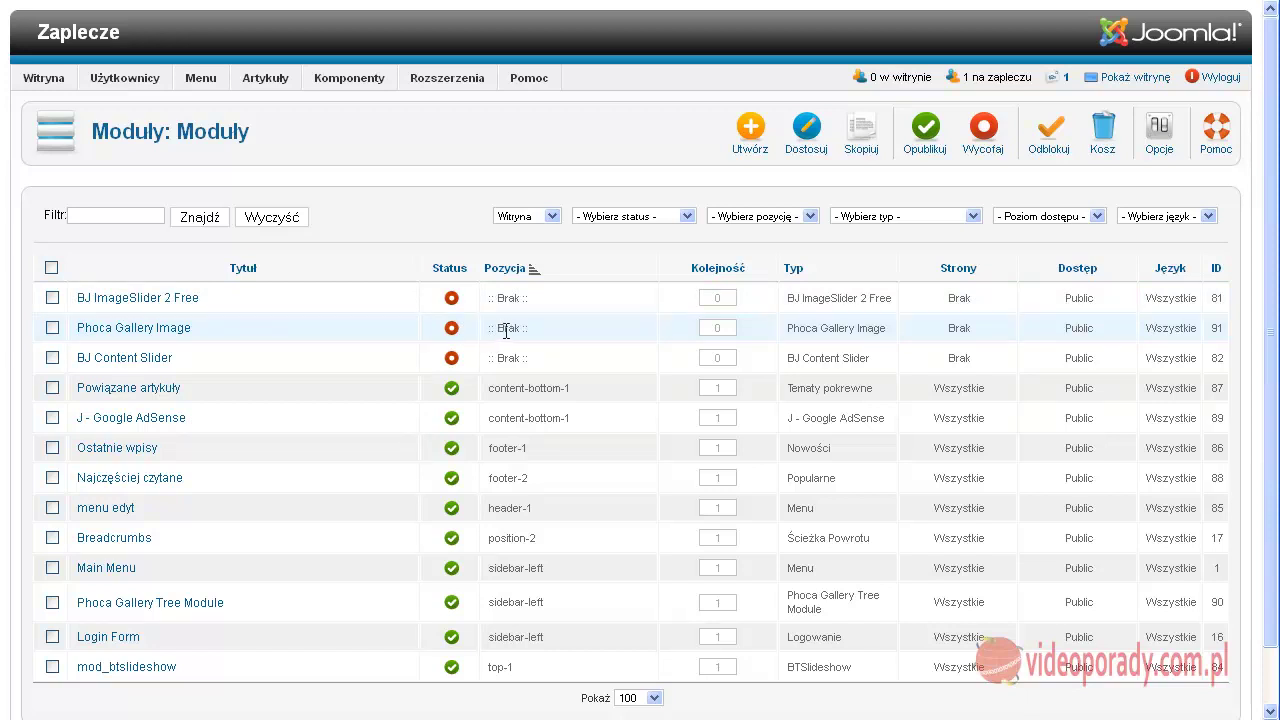
pyautogui.moveTo(499, 328); pyautogui.dragTo(520, 328)
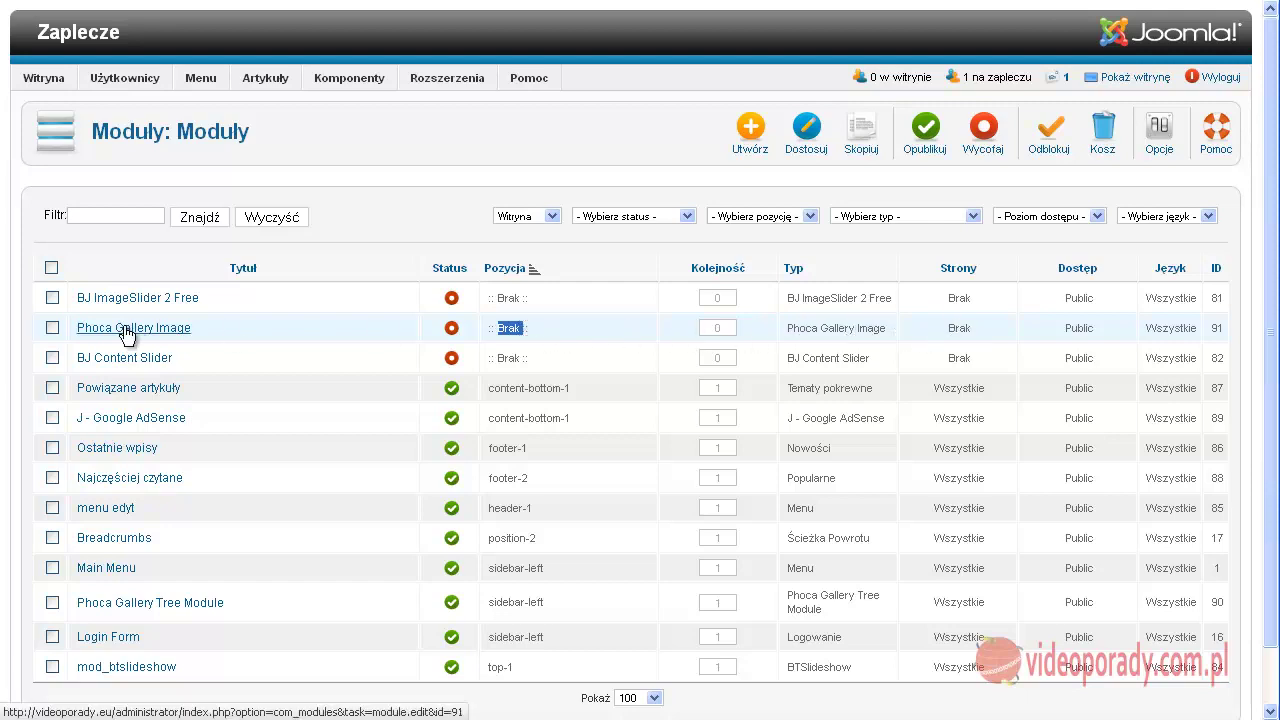
pyautogui.click(505, 357)
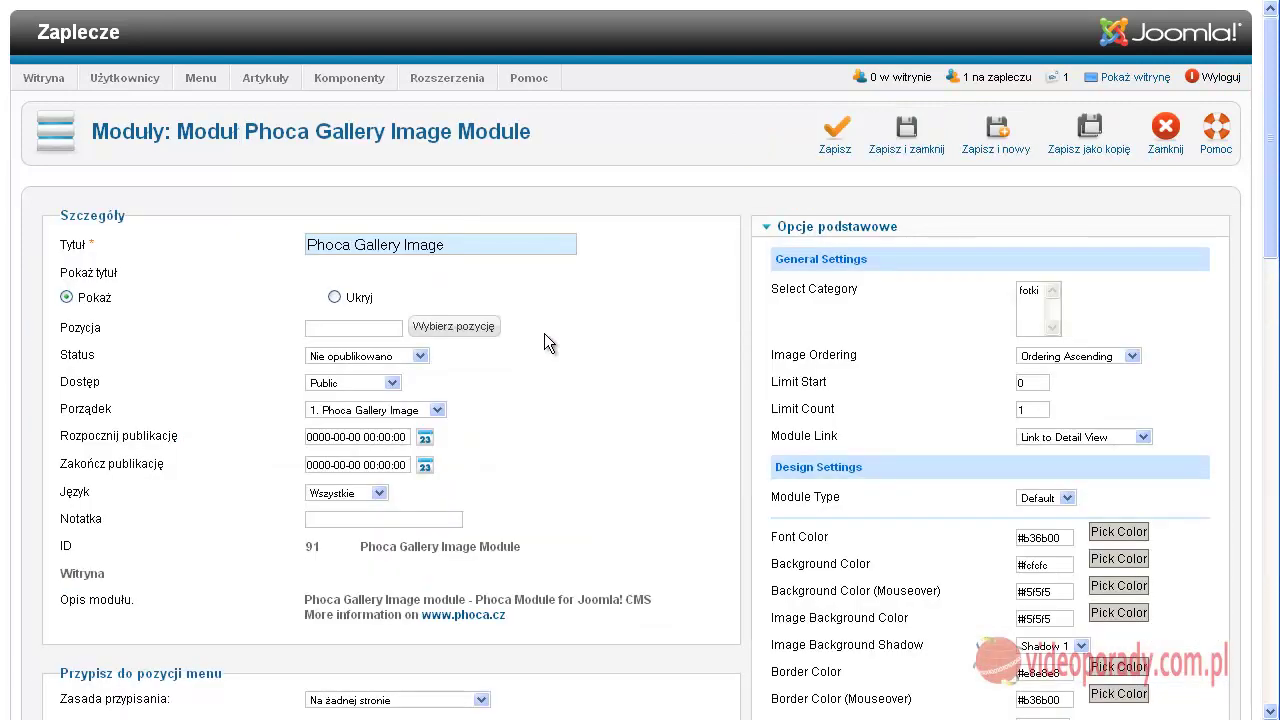
# - Set the Phoca Gallery Image module's position to content-bottom-1 of the TX_Freemium template
pyautogui.scroll(-2, 542, 337)
pyautogui.click(455, 212)
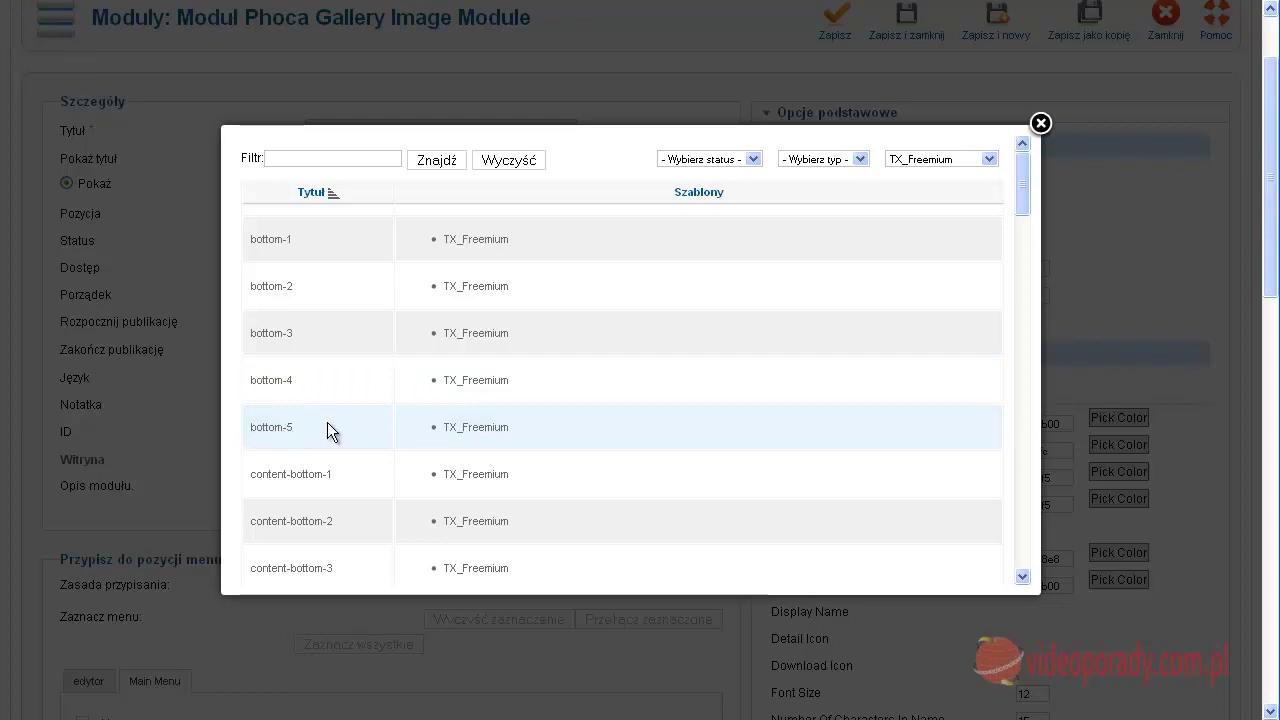
pyautogui.scroll(-2, 327, 422)
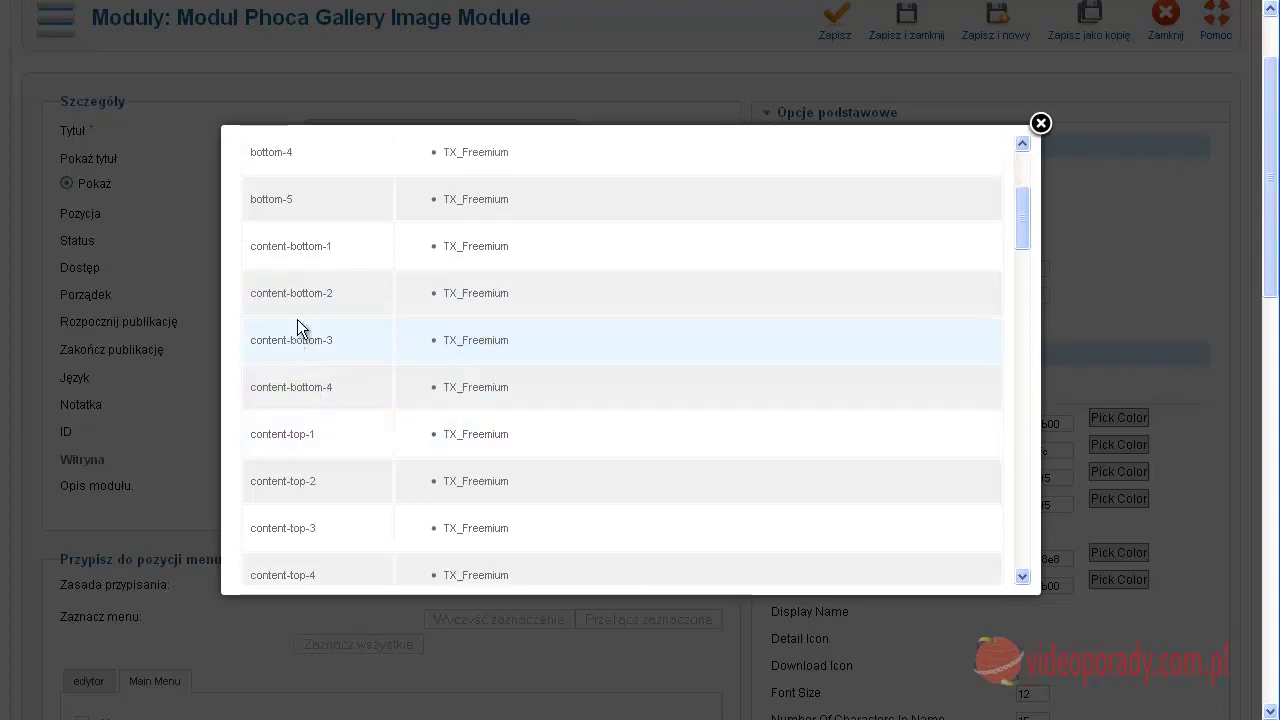
pyautogui.click(296, 250)
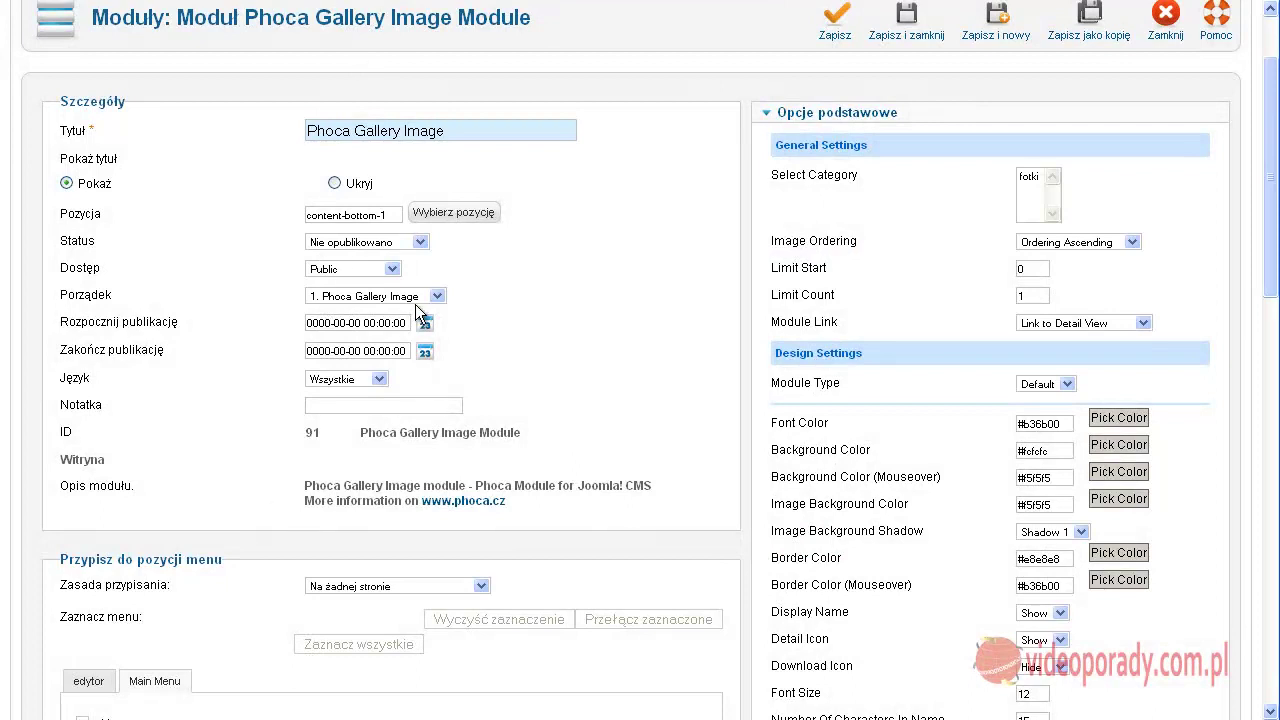
# - Set the module's status to Opublikowano and its menu assignment to Na wszystkich stronach
pyautogui.click(420, 242)
pyautogui.click(378, 259)
pyautogui.scroll(-4, 328, 464)
pyautogui.click(379, 360)
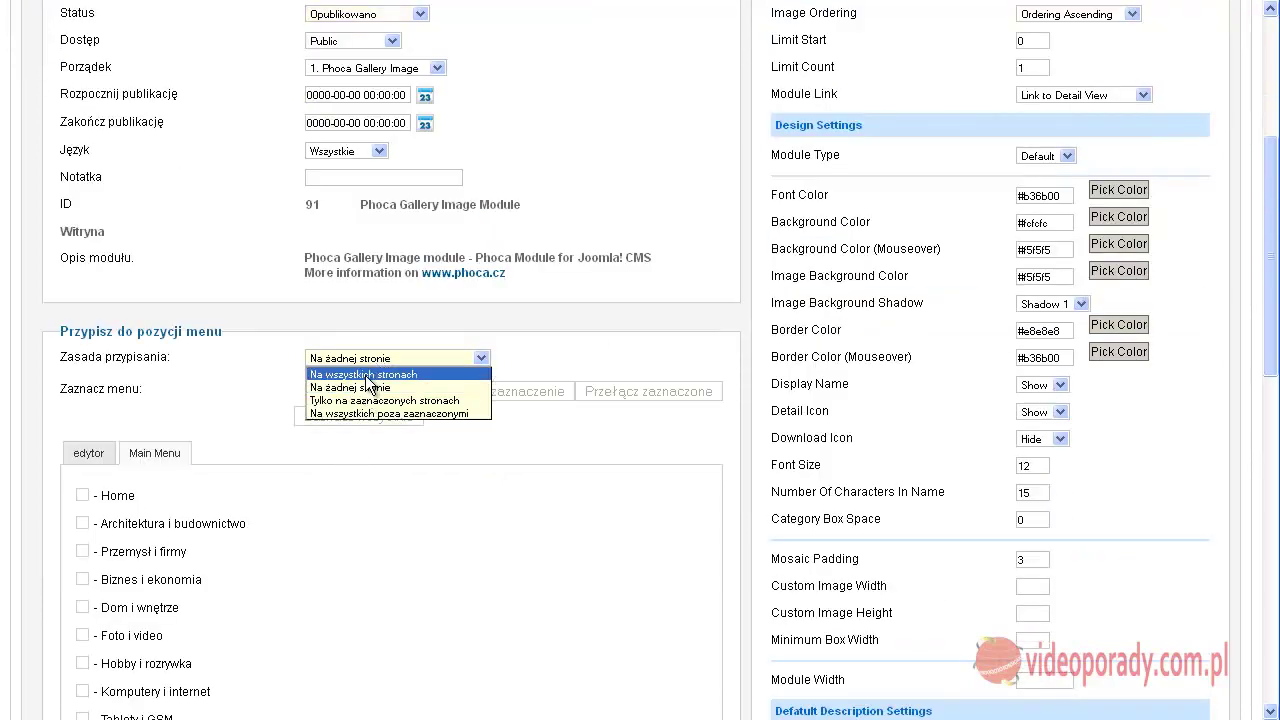
pyautogui.click(368, 373)
# - Select fotki as the image category of the Phoca Gallery Image module and save the module
pyautogui.scroll(6, 569, 460)
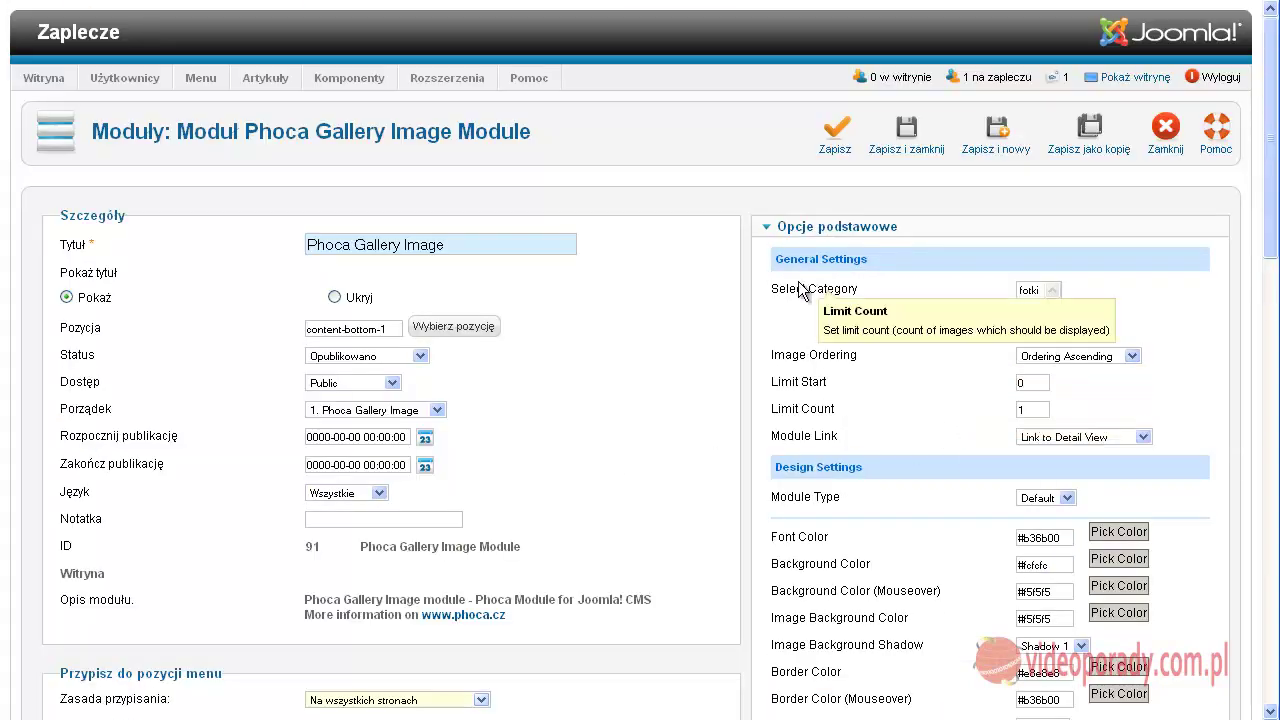
pyautogui.click(1032, 290)
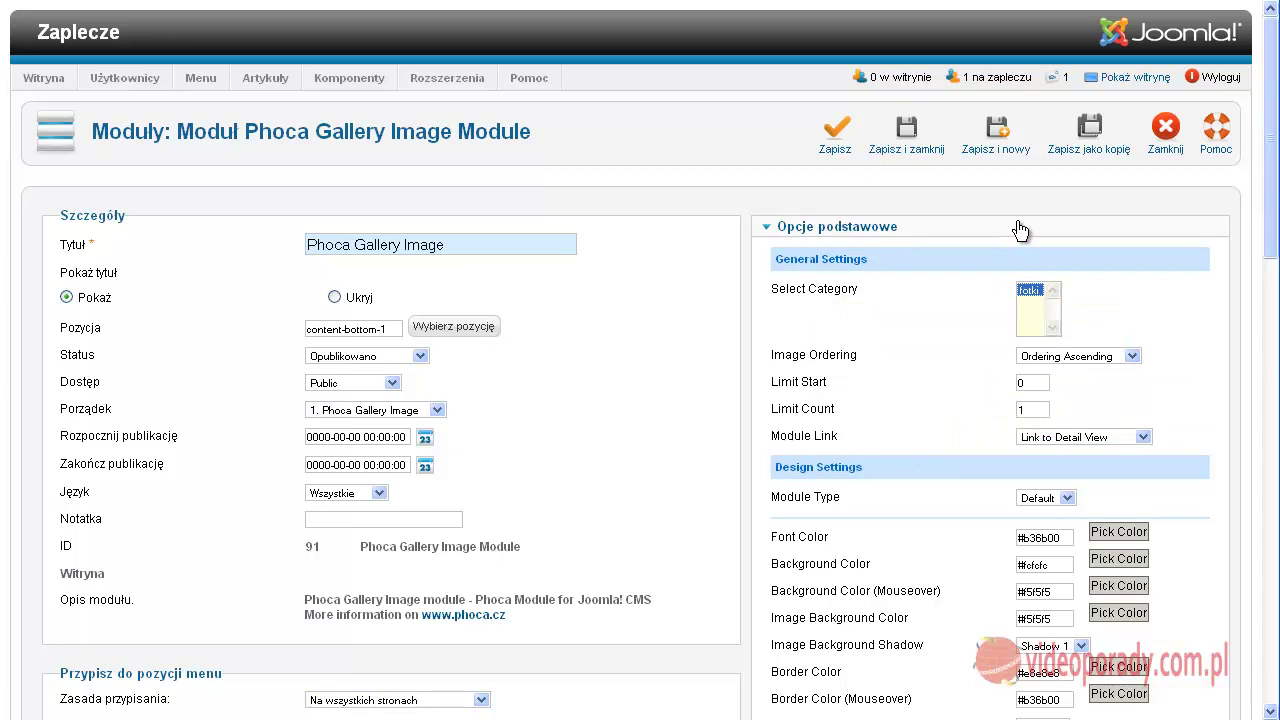
pyautogui.click(836, 130)
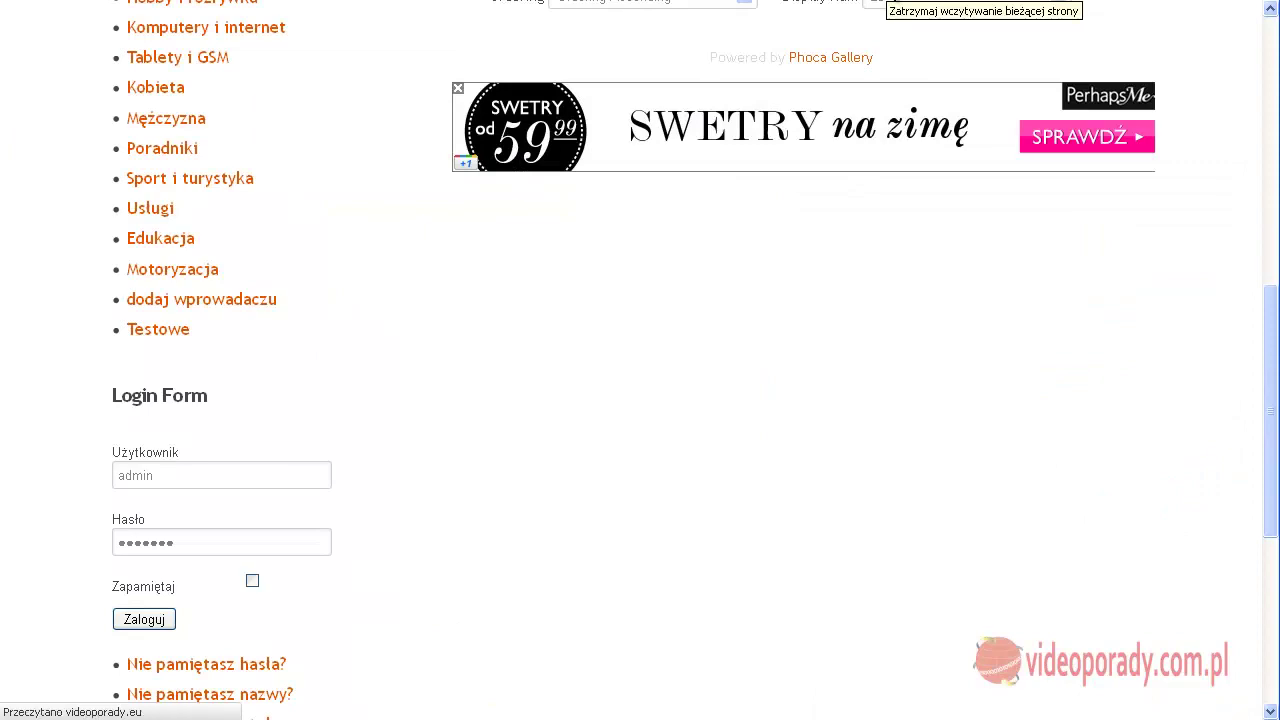
# - Check the Phoca Gallery Image module below the gallery on the public site, and return to its settings
pyautogui.scroll(4, 583, 380)
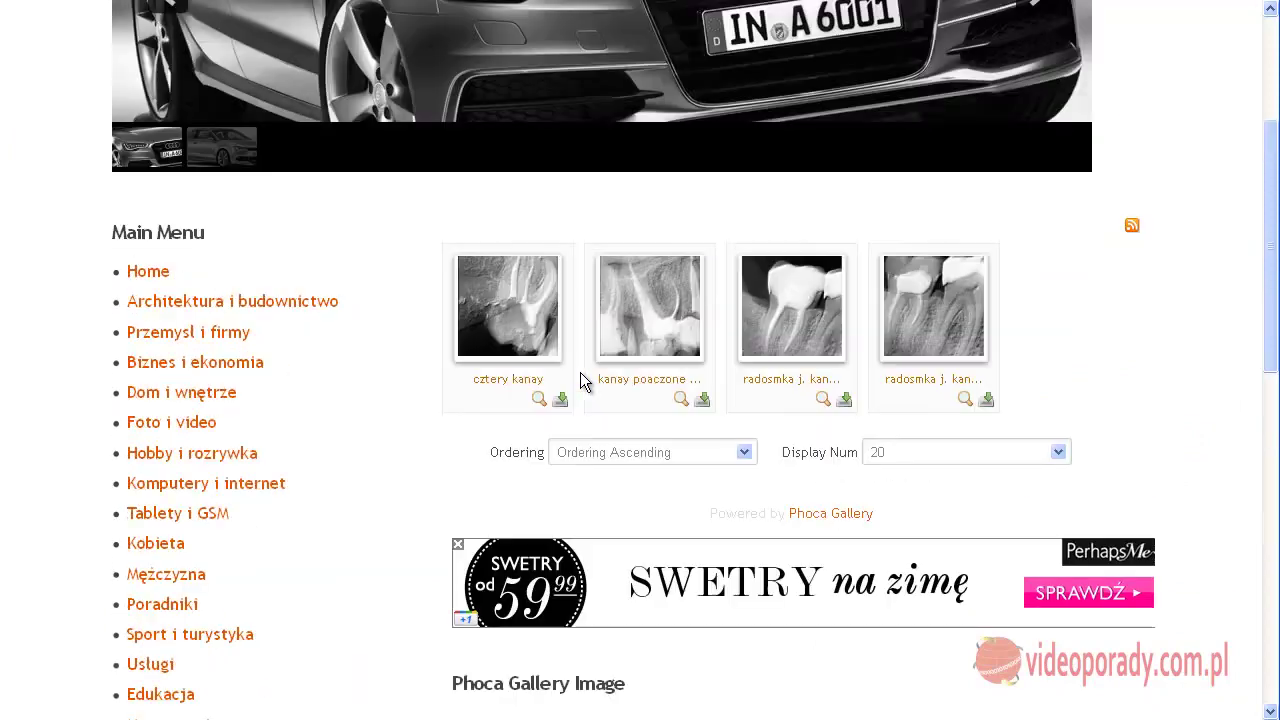
pyautogui.scroll(-2, 580, 388)
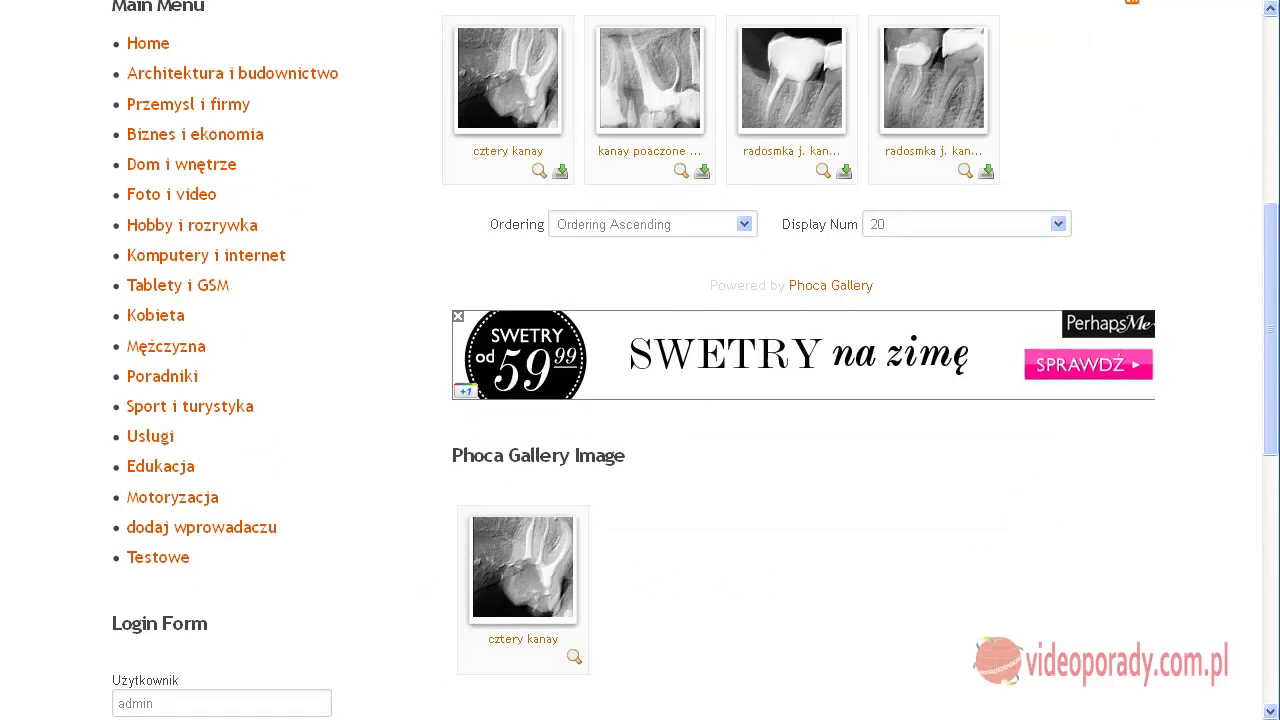
pyautogui.hotkey('ctrl', 'Tab')
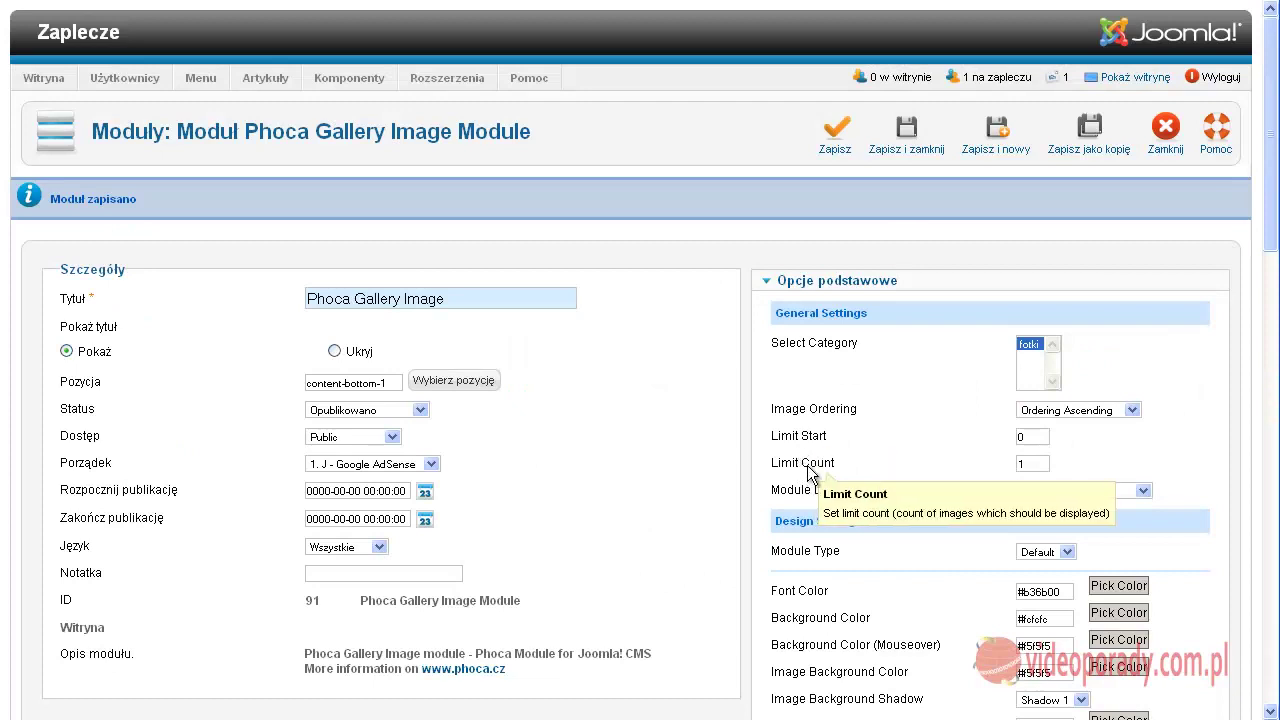
# - Set the module's Limit Count to 4 and save the module
pyautogui.doubleClick(1035, 464)
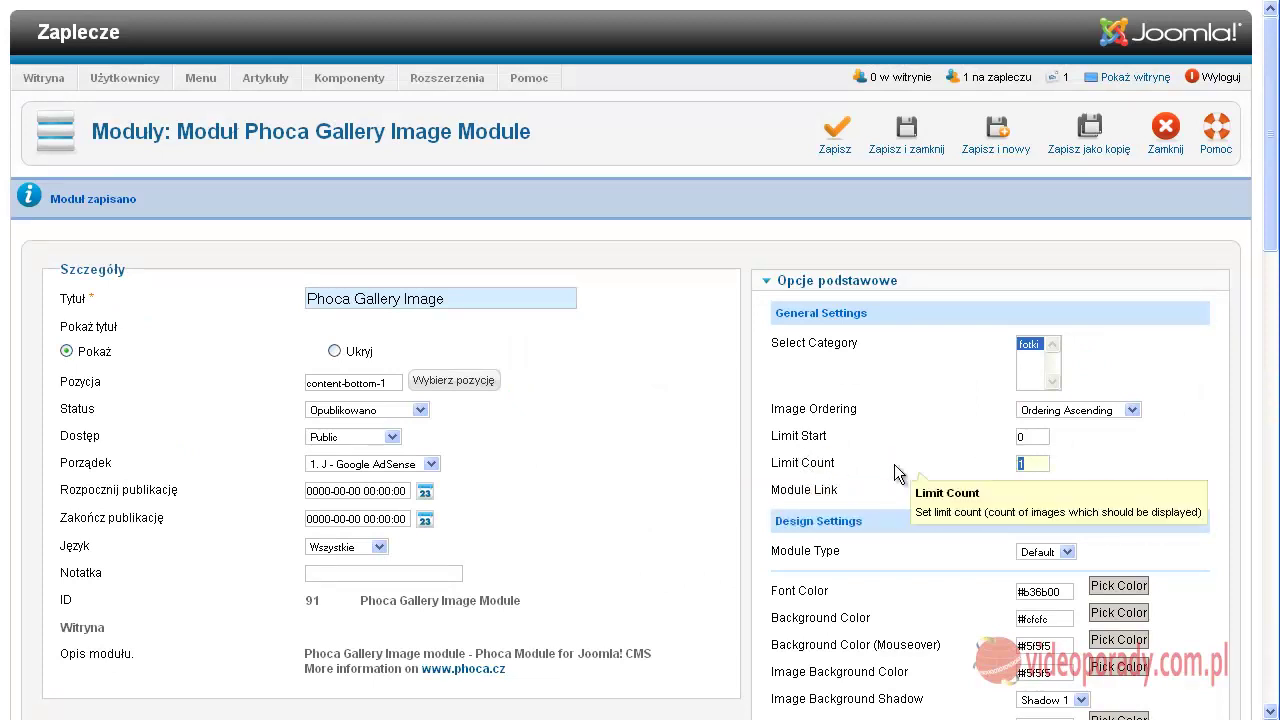
pyautogui.write('4')
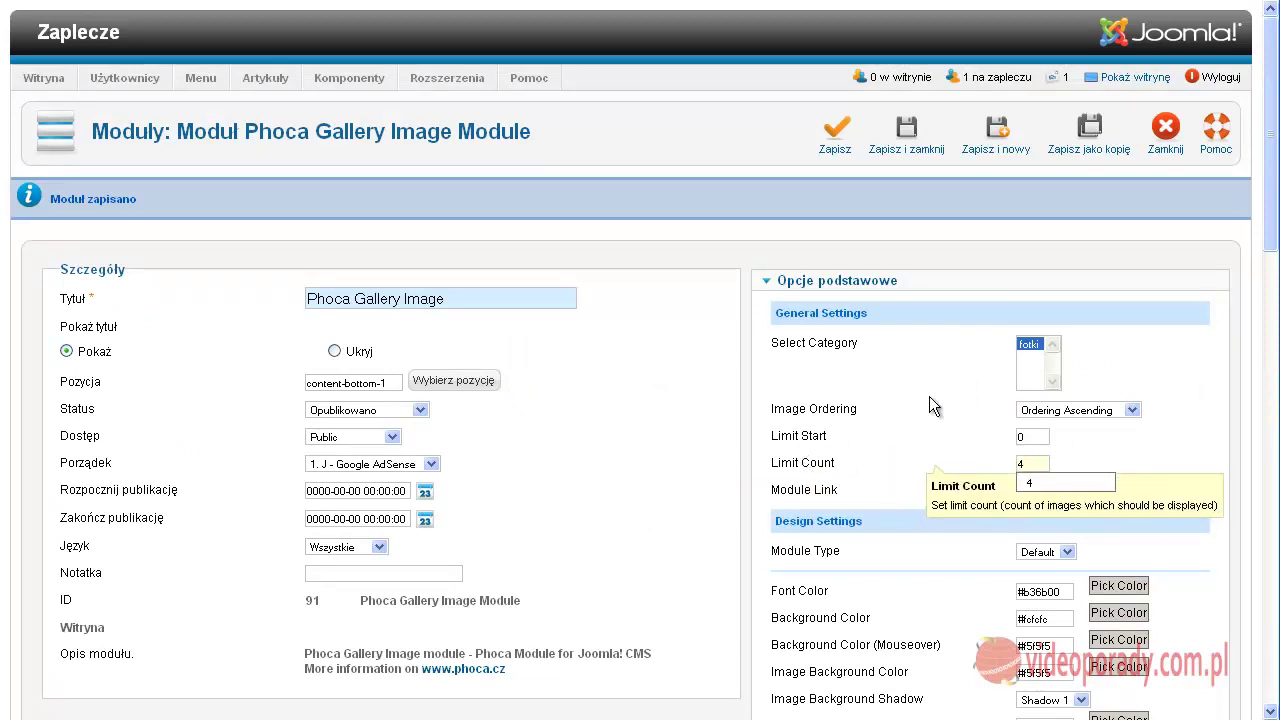
pyautogui.click(835, 135)
# - Open other main menu pages on the public site and examine the Phoca Gallery Image module below their content
pyautogui.hotkey('ctrl', 'Tab')
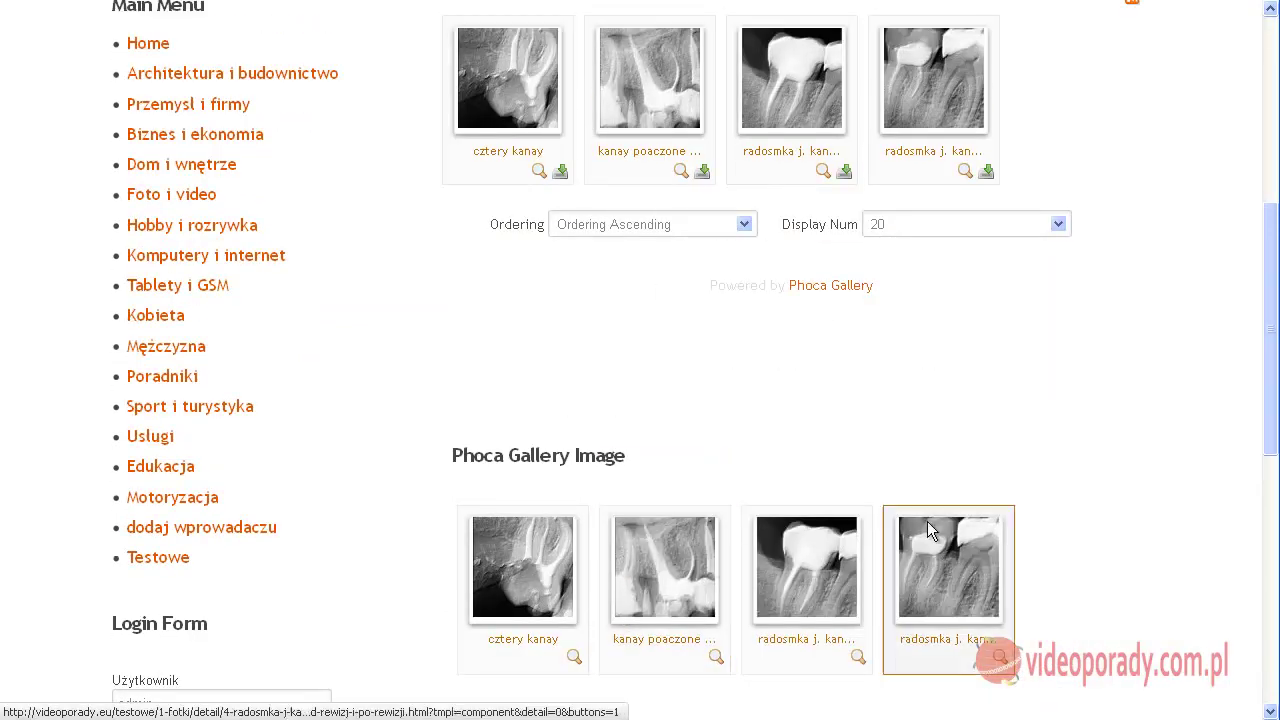
pyautogui.click(194, 292)
pyautogui.scroll(-5, 600, 460)
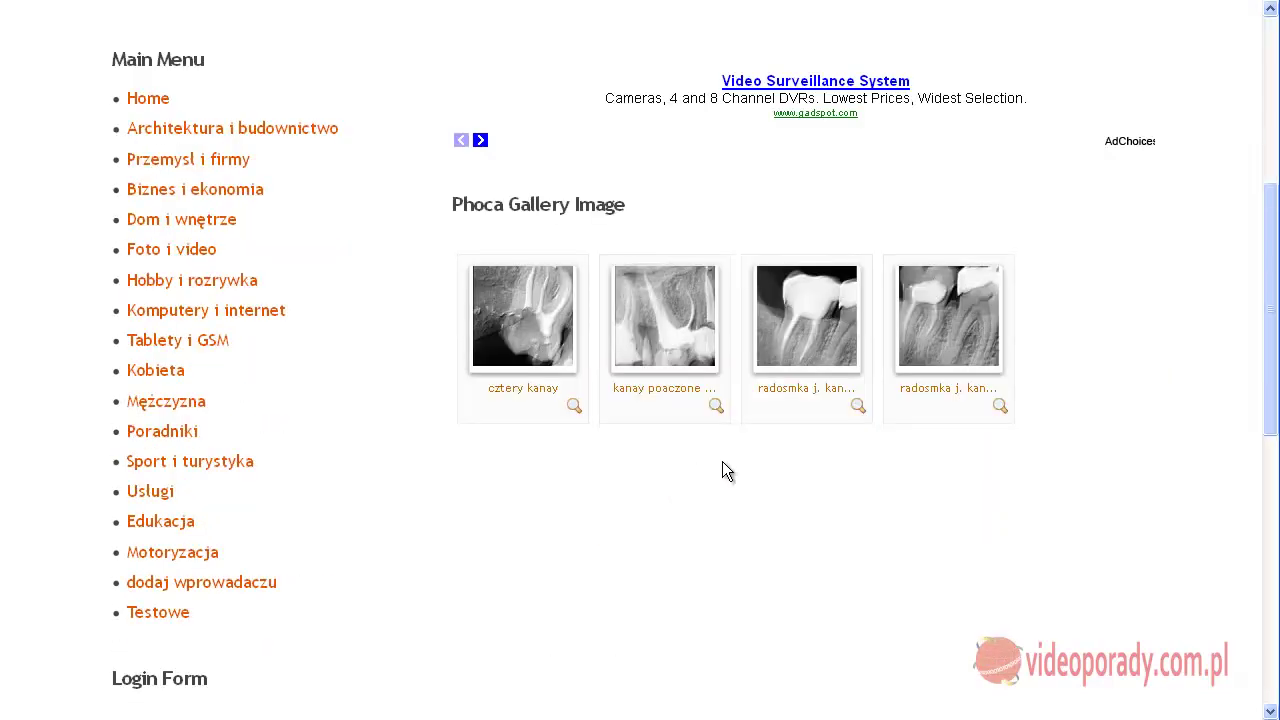
pyautogui.scroll(3, 660, 440)
pyautogui.scroll(-1, 540, 480)
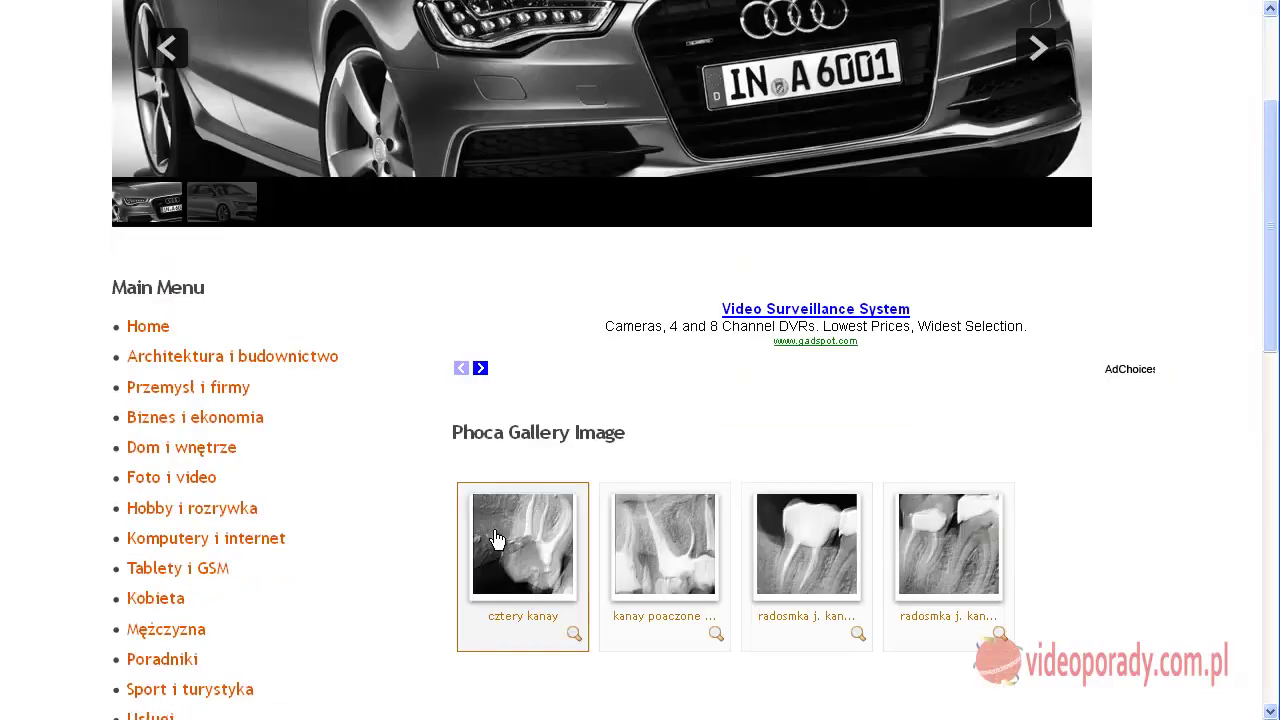
pyautogui.click(186, 363)
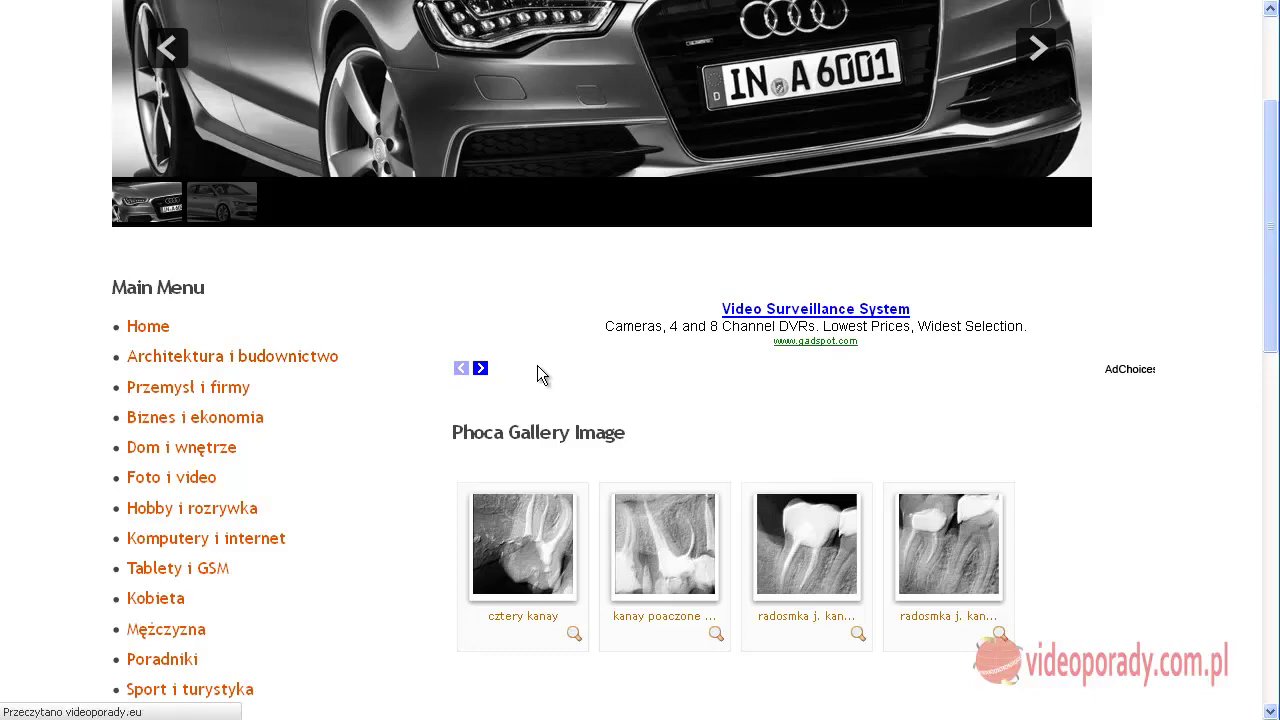
pyautogui.scroll(-10, 598, 347)
pyautogui.scroll(-10, 598, 347)
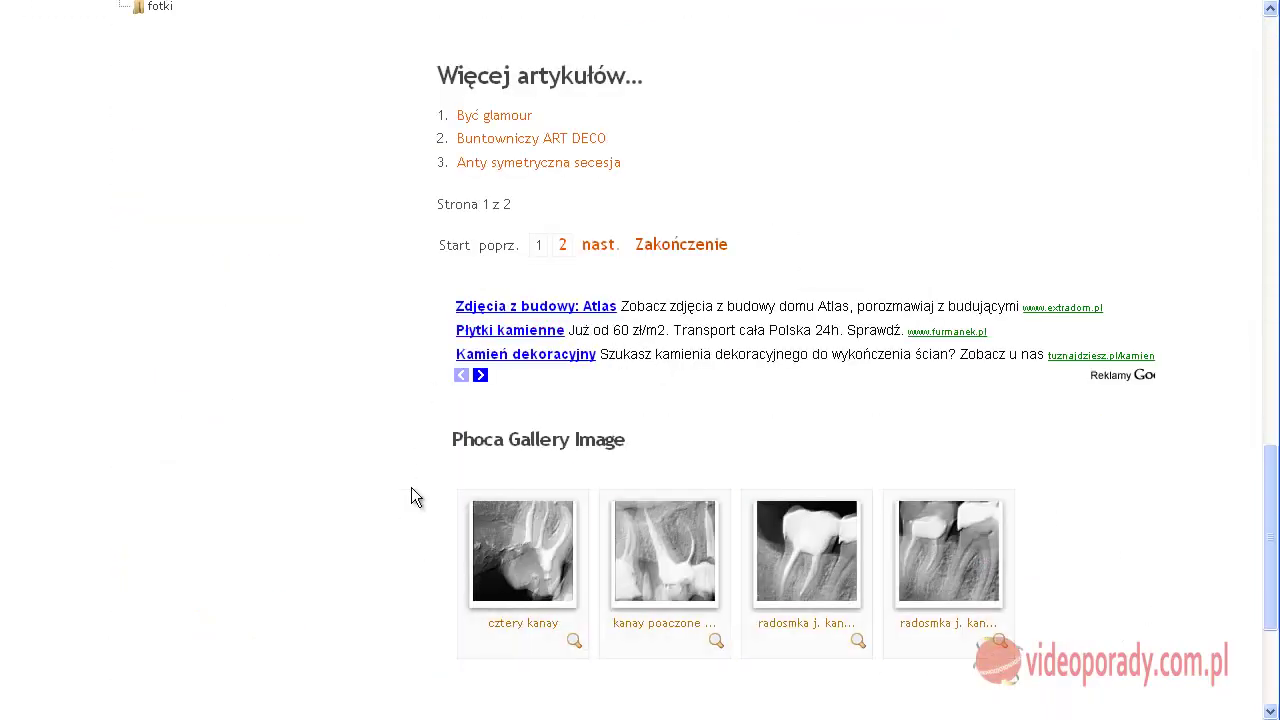
pyautogui.scroll(2, 500, 530)
pyautogui.scroll(-4, 728, 553)
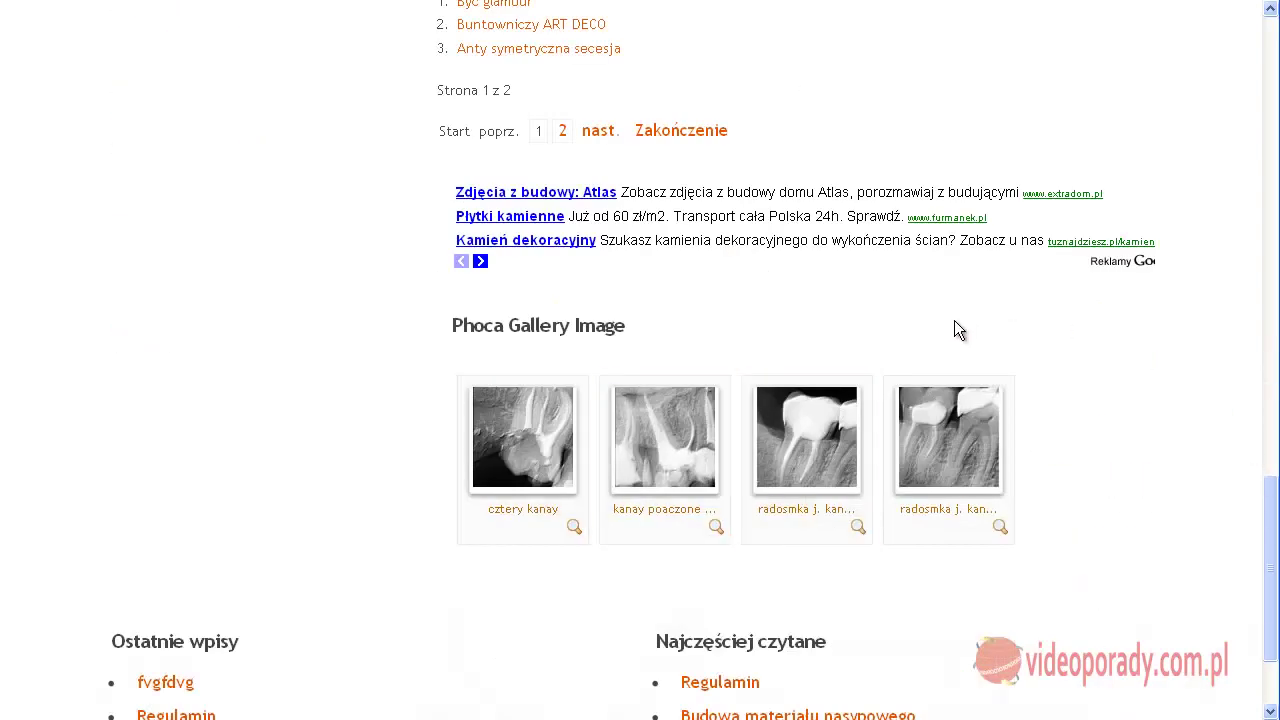
# - Change the Phoca Gallery Image module's menu assignment to Tylko na zaznaczonych stronach, with only Home and Przemysł i firmy selected
pyautogui.hotkey('ctrl', 'Tab')
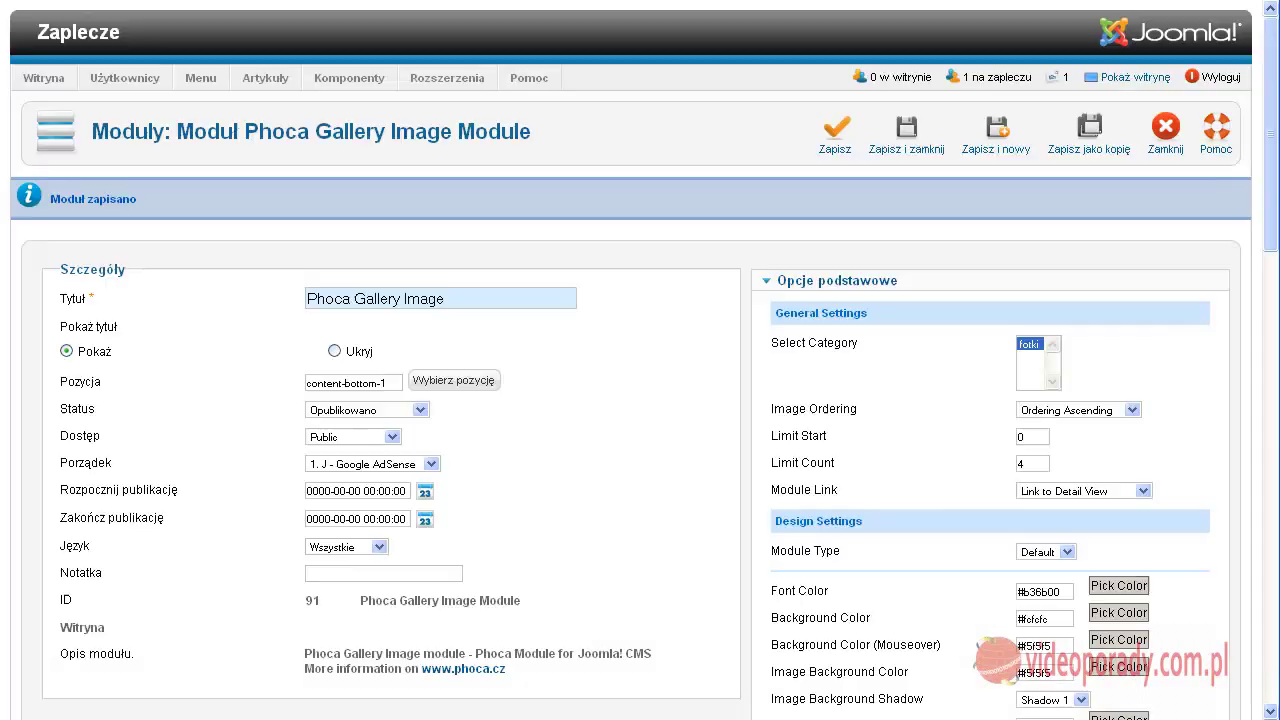
pyautogui.scroll(-4, 277, 386)
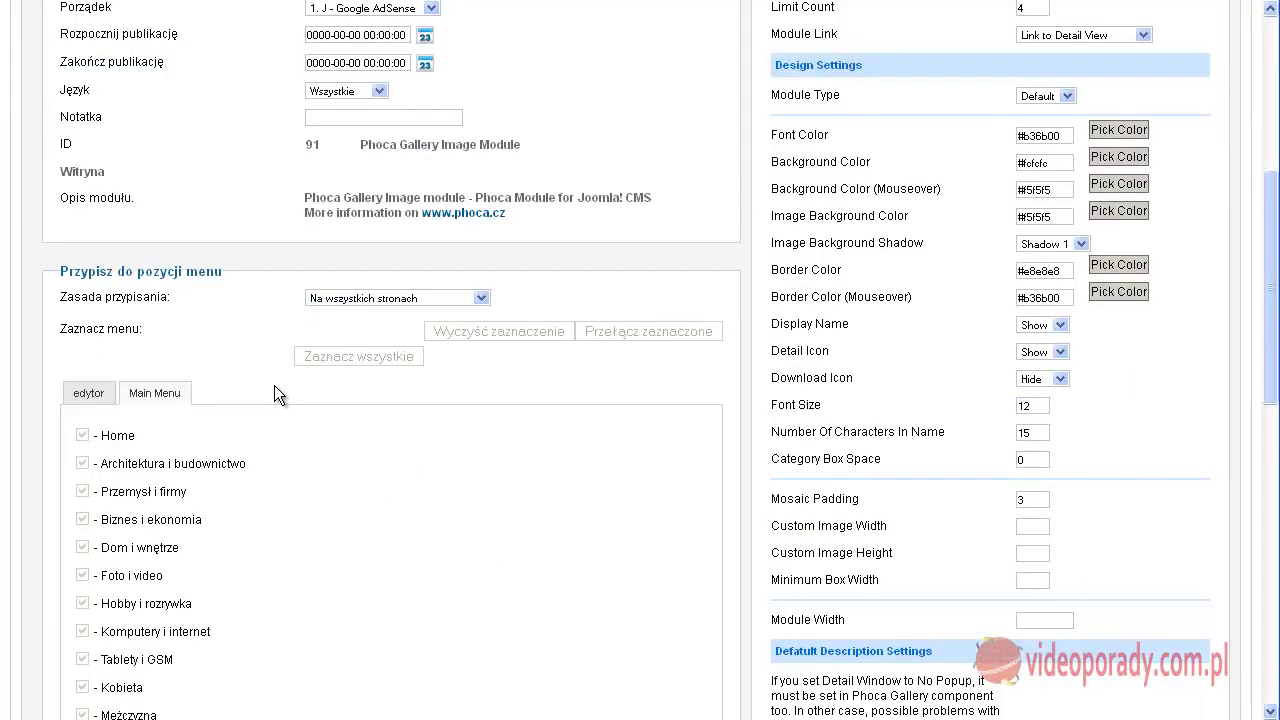
pyautogui.click(391, 299)
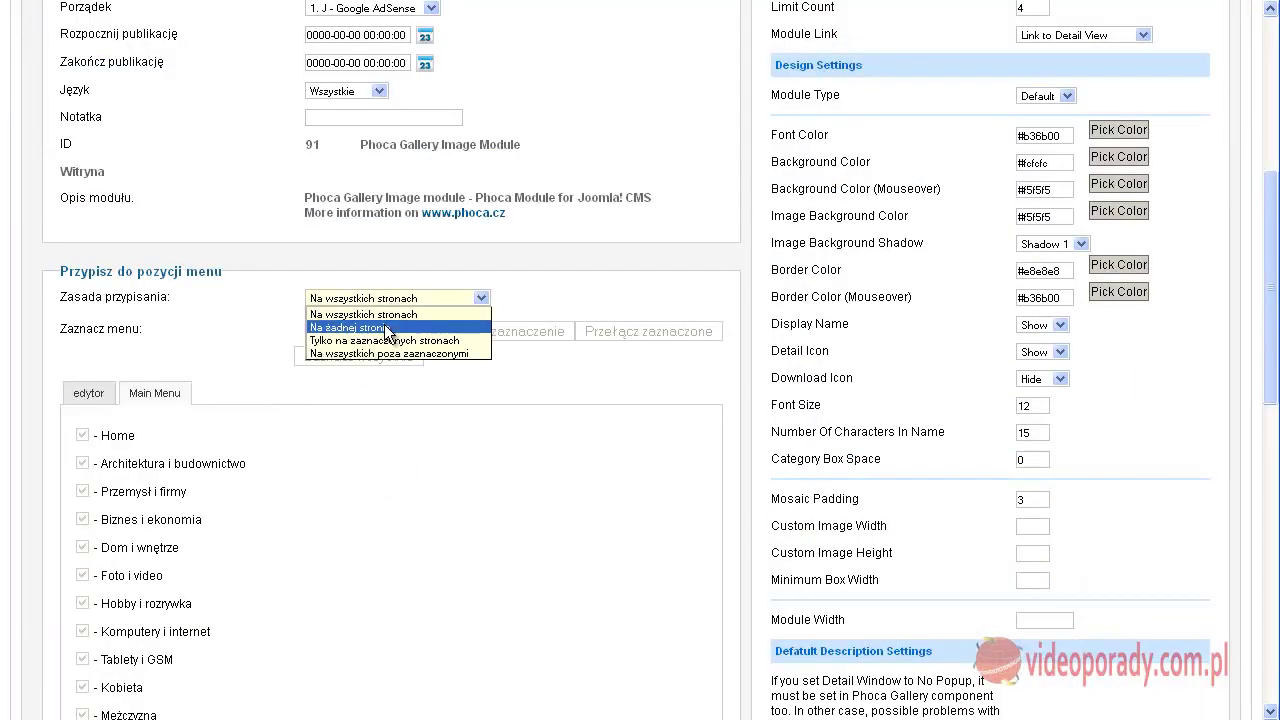
pyautogui.click(384, 324)
pyautogui.click(385, 300)
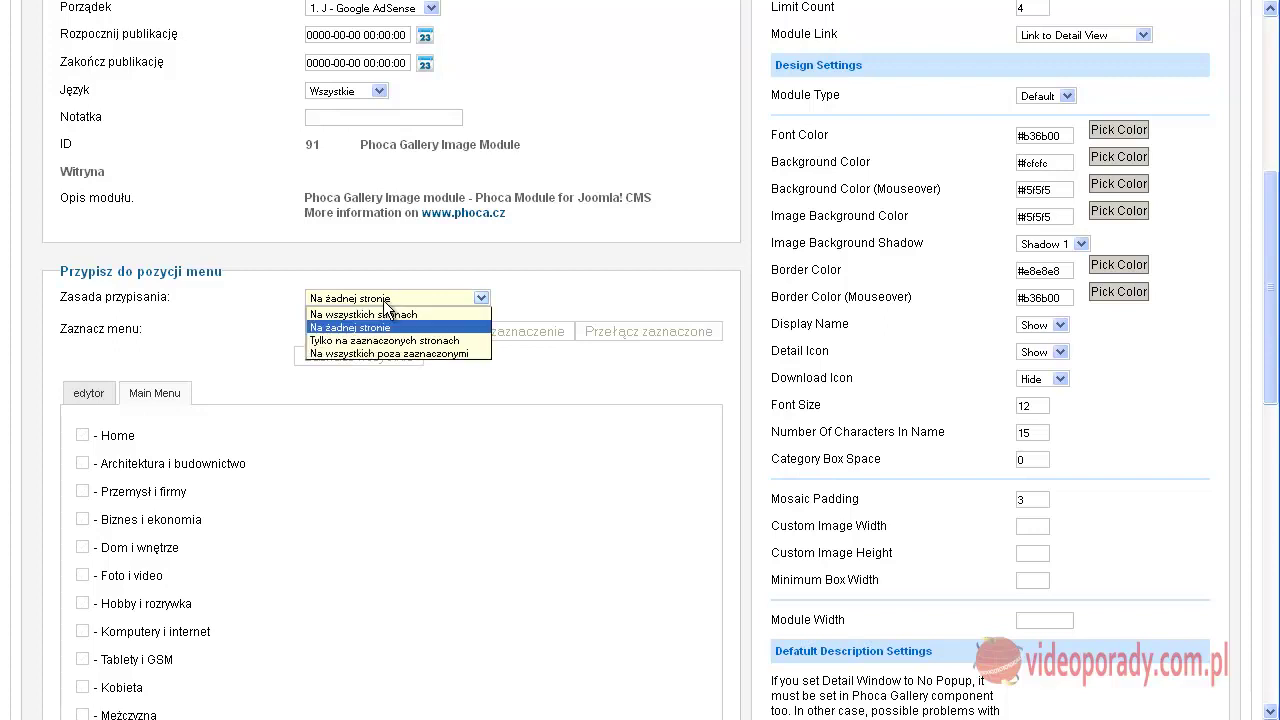
pyautogui.click(375, 341)
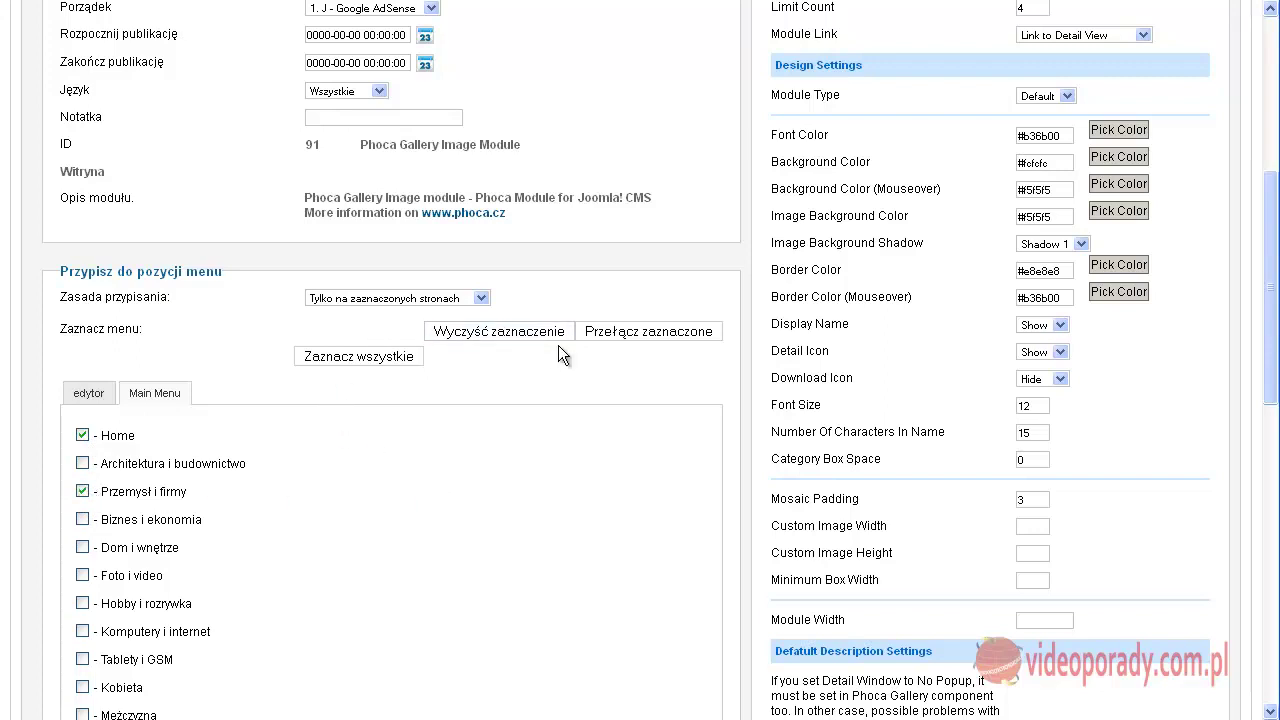
pyautogui.scroll(5, 555, 341)
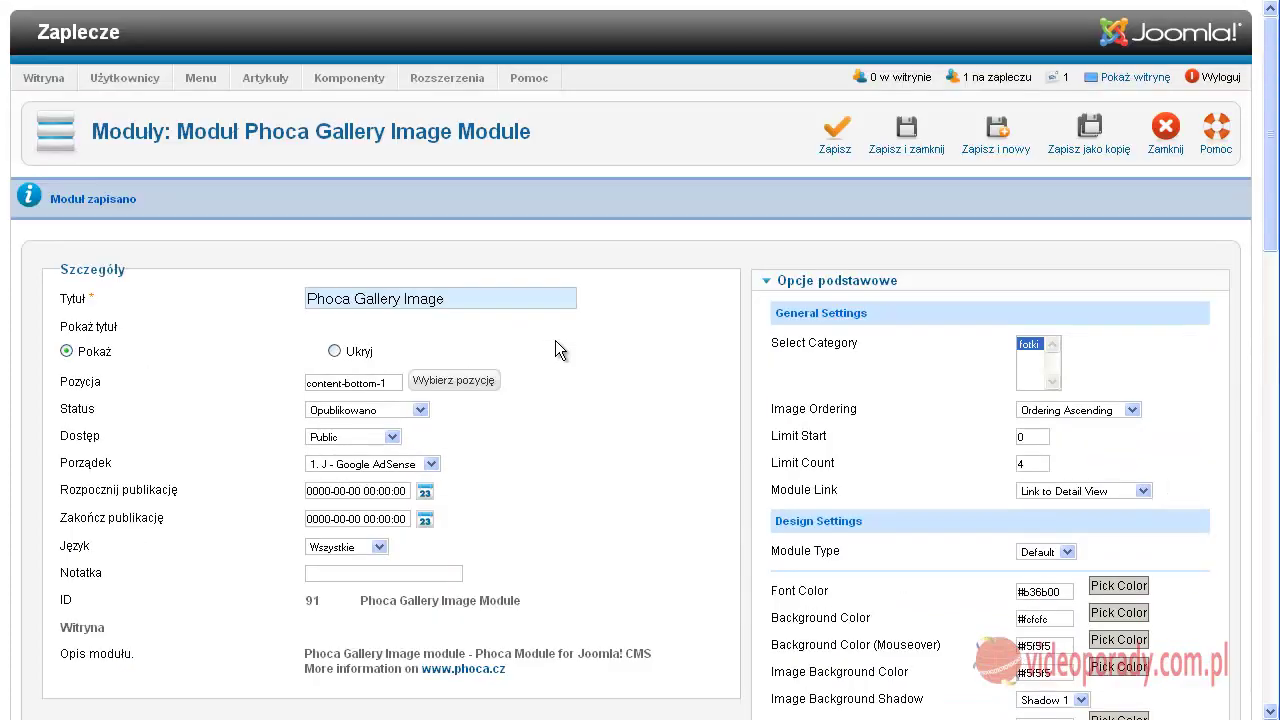
# - Review the Phoca Gallery Image module's menu assignment and save the module
pyautogui.scroll(-5, 555, 340)
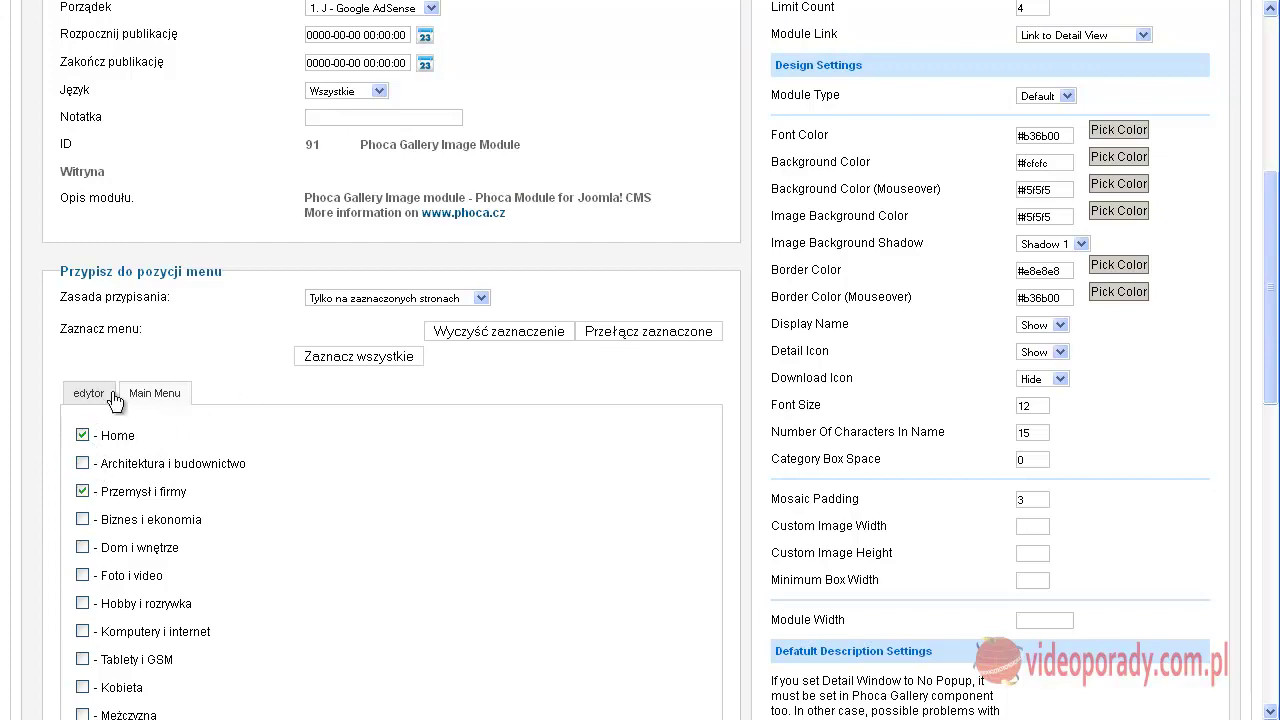
pyautogui.scroll(5, 703, 430)
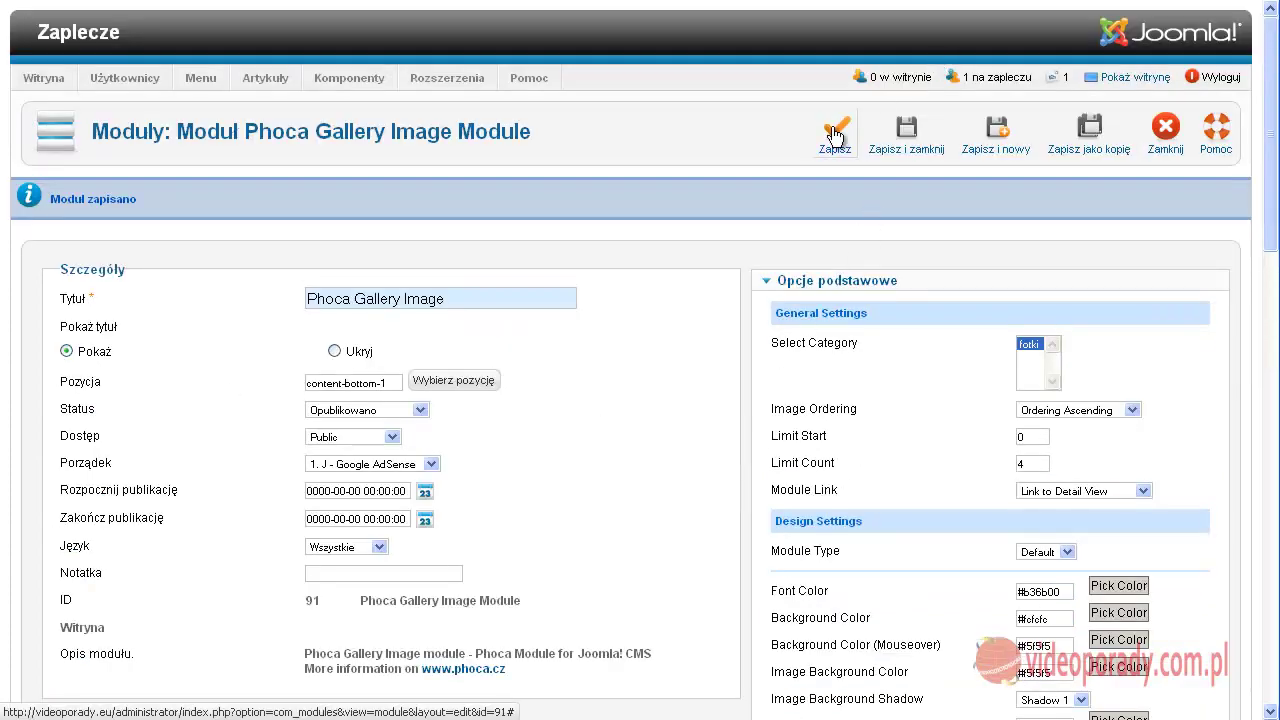
pyautogui.click(830, 135)
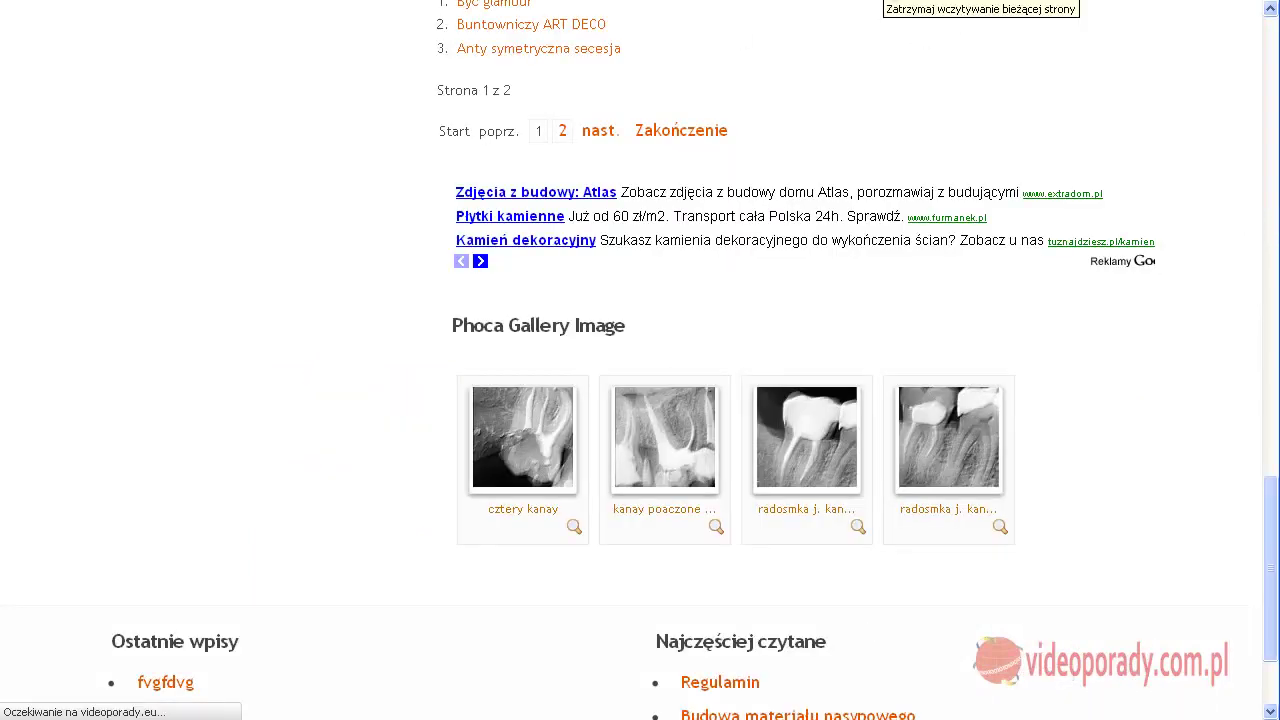
# - Check the public site's Home, Przemysł i firmy and Edukacja pages for the Phoca Gallery Image module below the content
pyautogui.scroll(10, 613, 385)
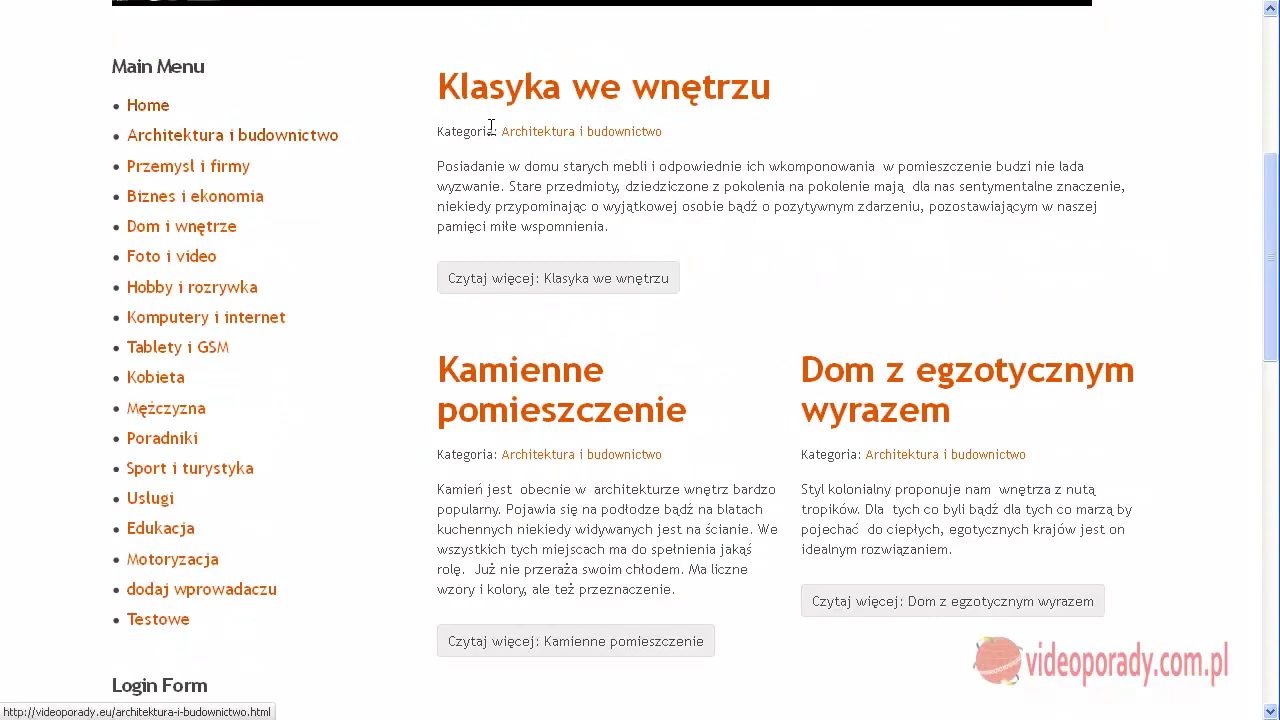
pyautogui.click(503, 130)
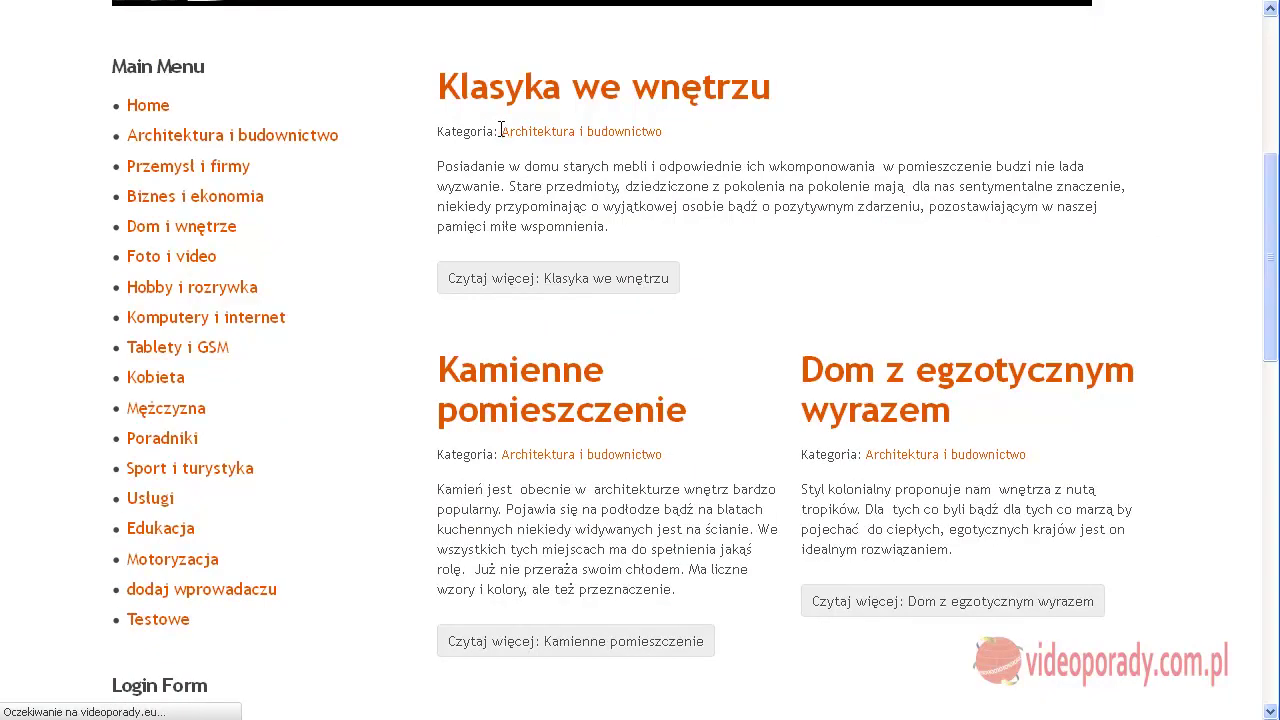
pyautogui.scroll(-10, 514, 273)
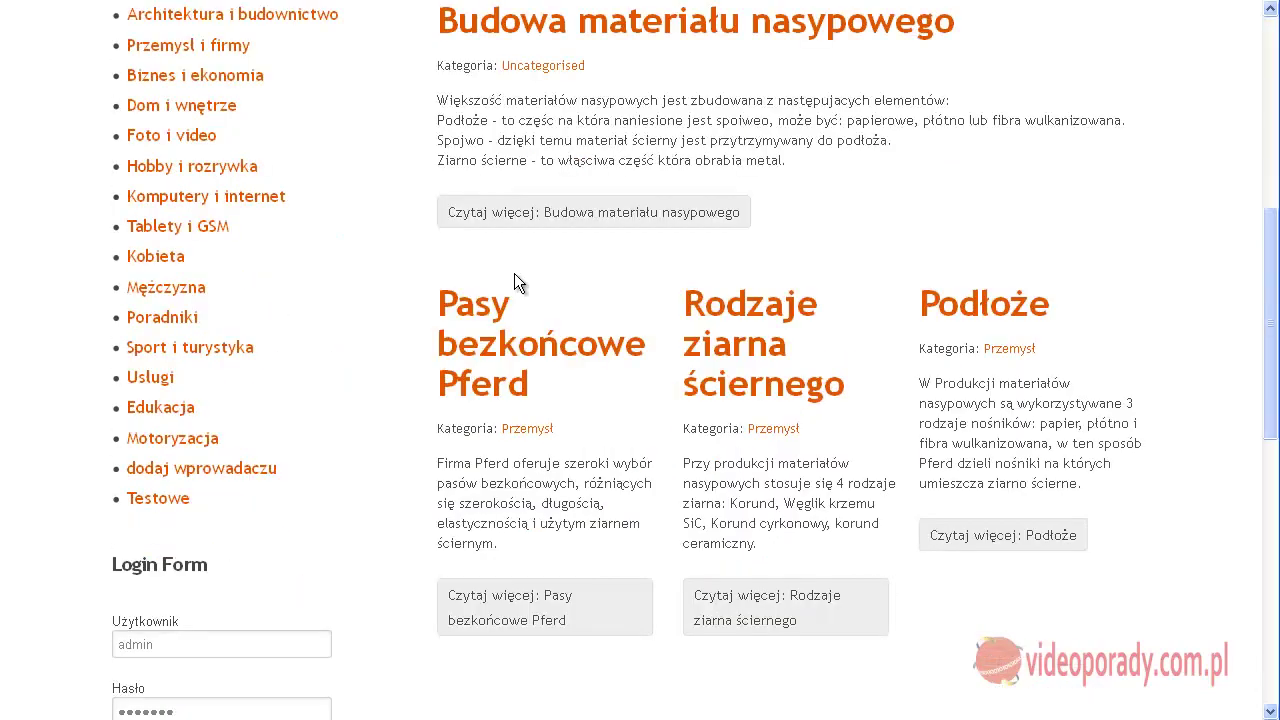
pyautogui.scroll(-3, 548, 315)
pyautogui.scroll(7, 585, 297)
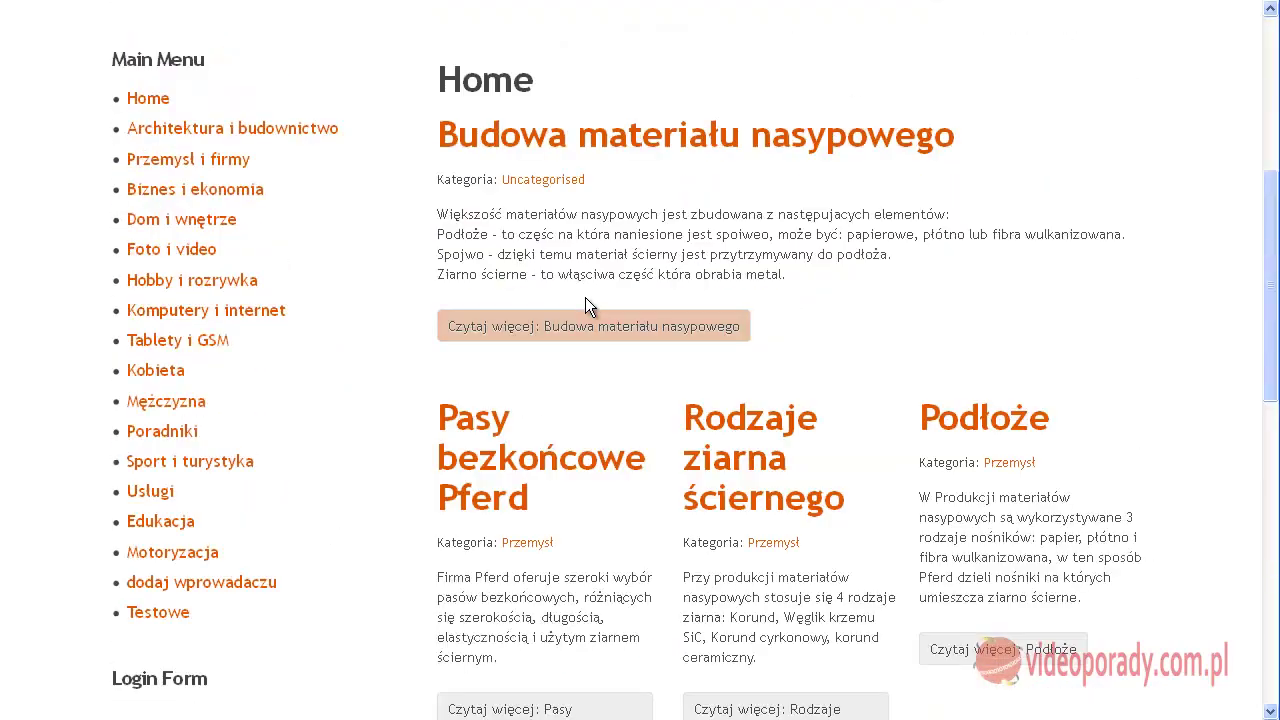
pyautogui.click(150, 168)
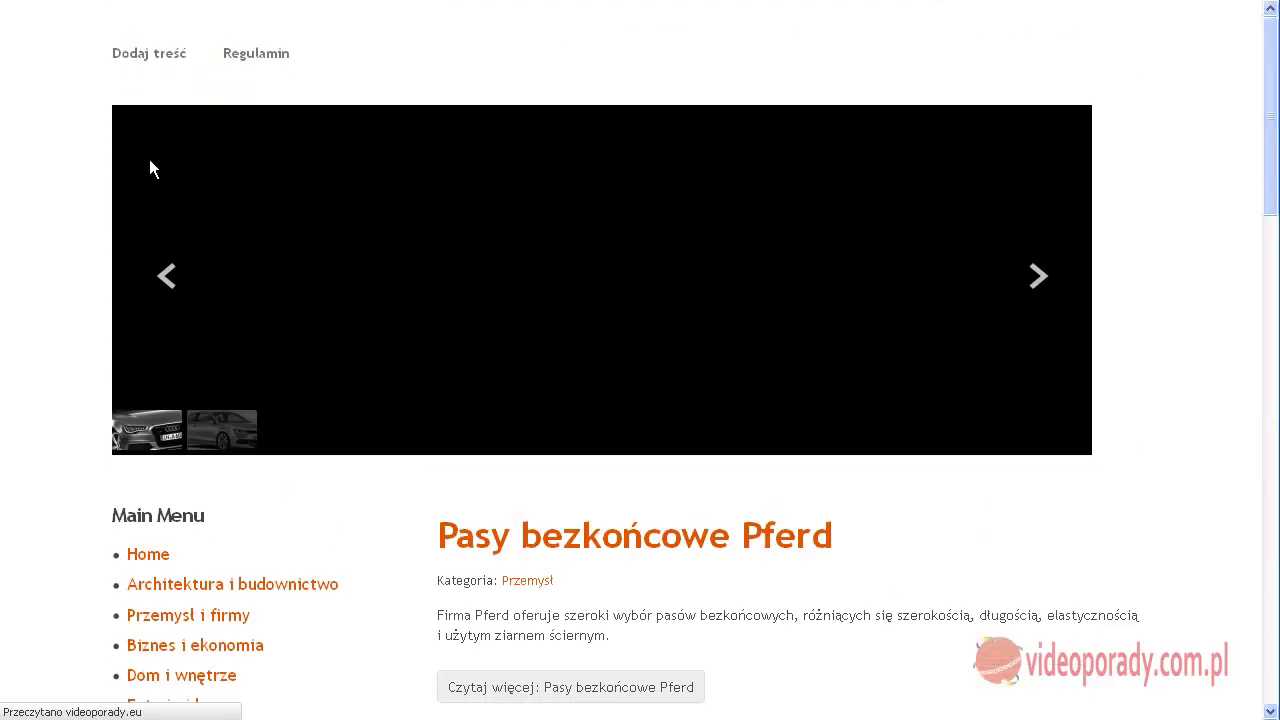
pyautogui.scroll(-5, 557, 371)
pyautogui.scroll(-10, 631, 454)
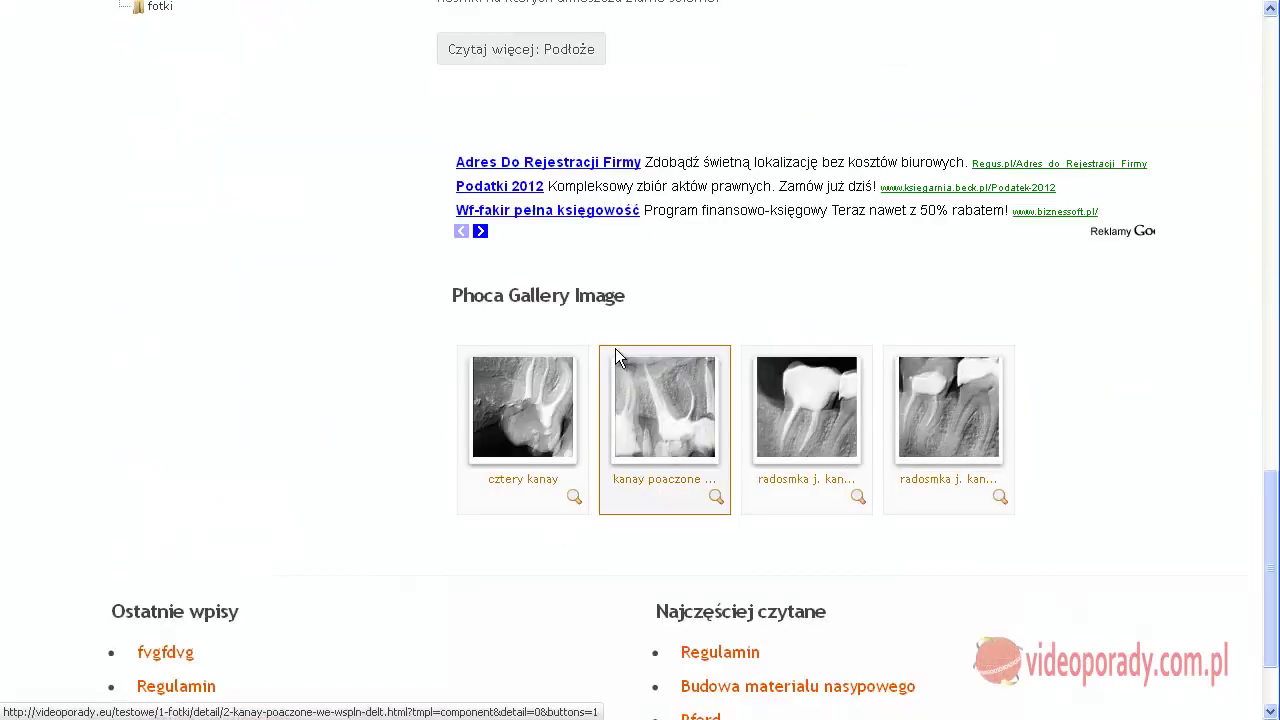
pyautogui.scroll(6, 540, 370)
pyautogui.scroll(3, 177, 295)
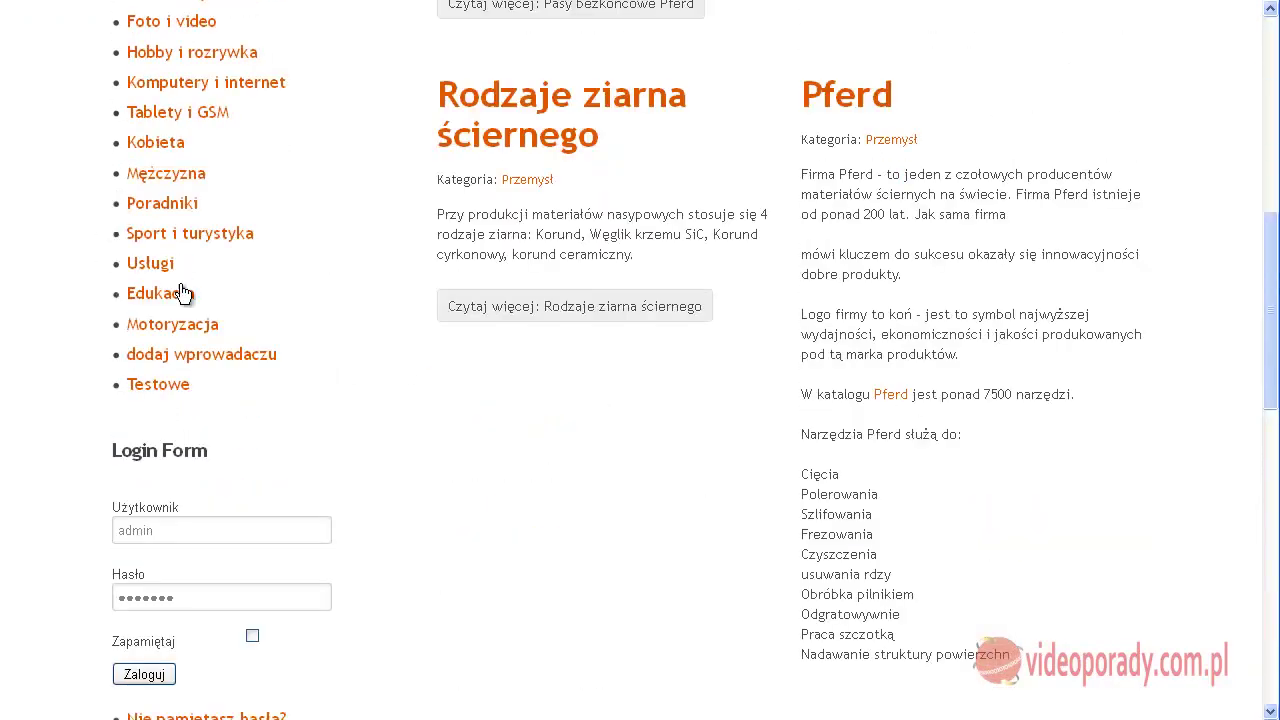
pyautogui.click(162, 297)
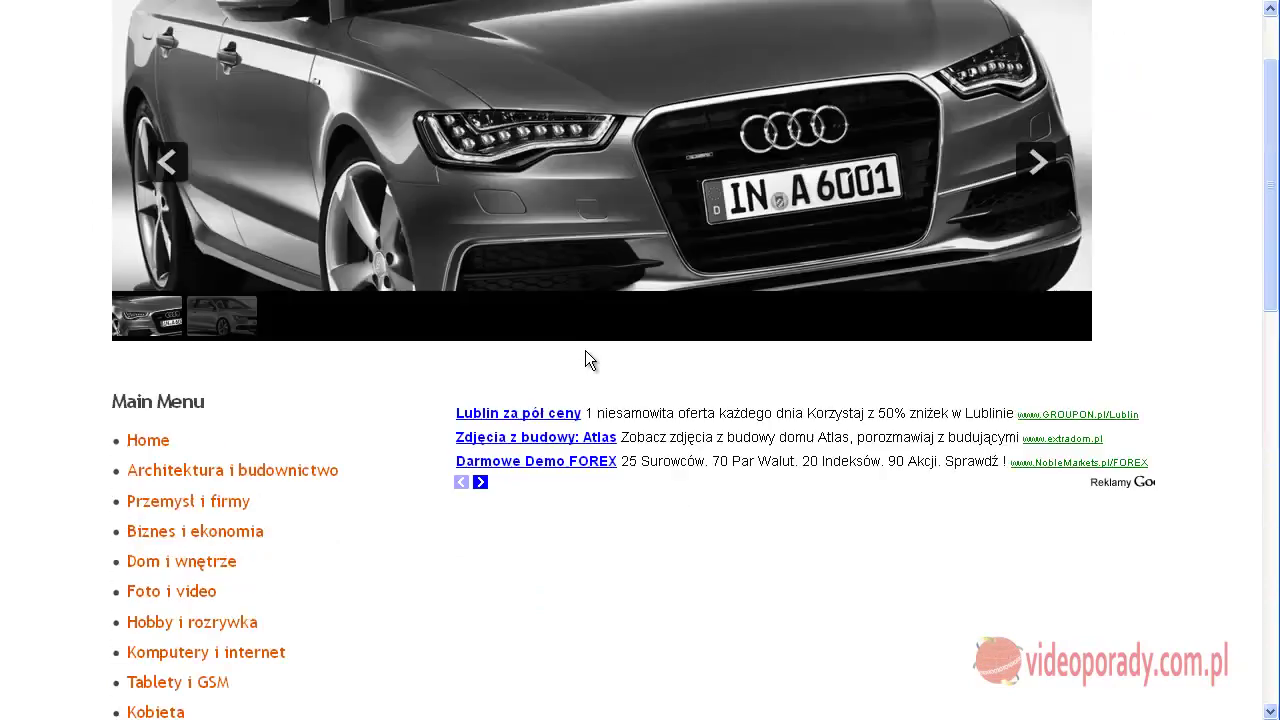
# - Return to the Phoca Gallery Image module's settings, and save and close the module
pyautogui.click(210, 2)
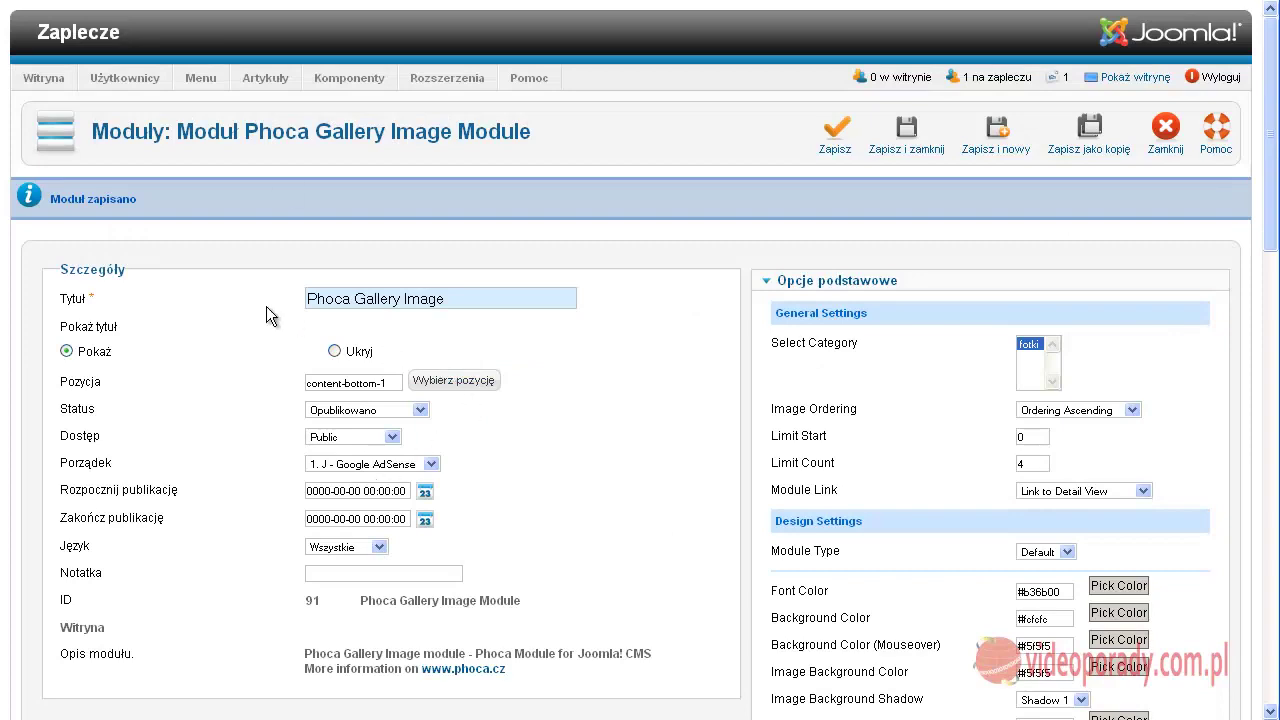
pyautogui.scroll(-3, 163, 429)
pyautogui.scroll(4, 168, 430)
pyautogui.click(904, 125)
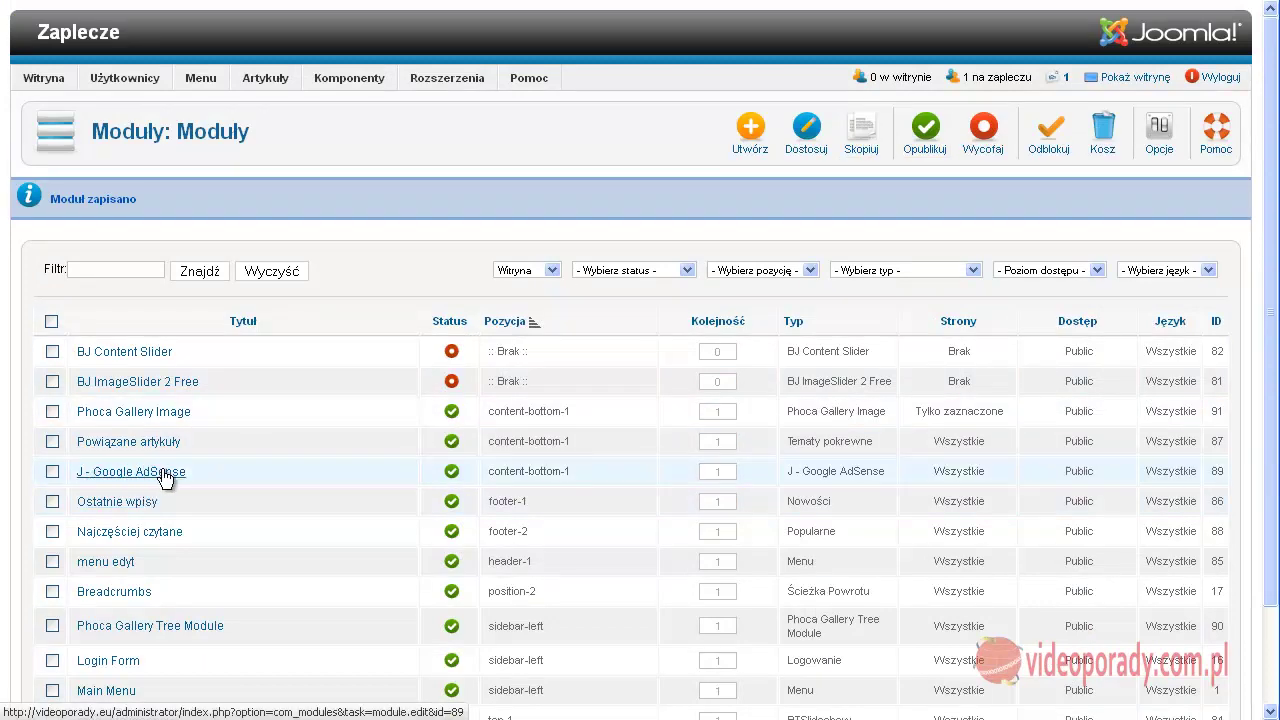
# - Examine the basic and extended options offered for a new Phoca Gallery Image module, and cancel its creation
pyautogui.scroll(-3, 185, 484)
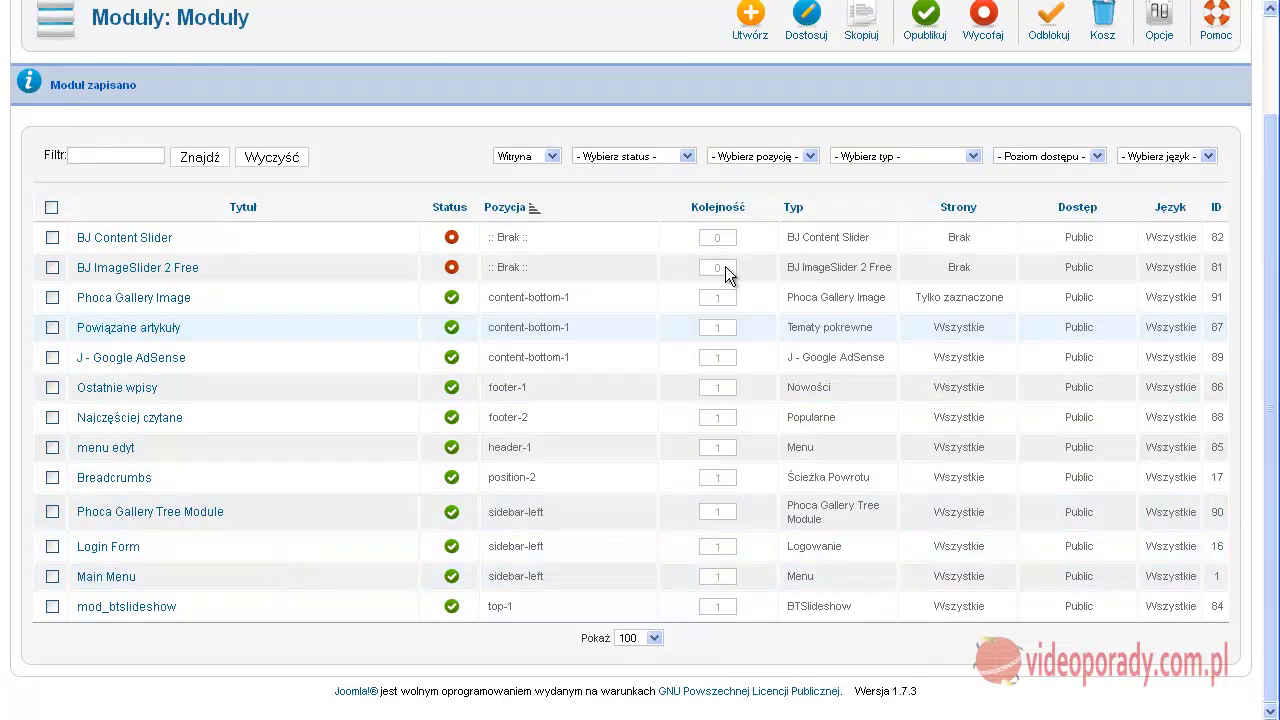
pyautogui.scroll(3, 850, 160)
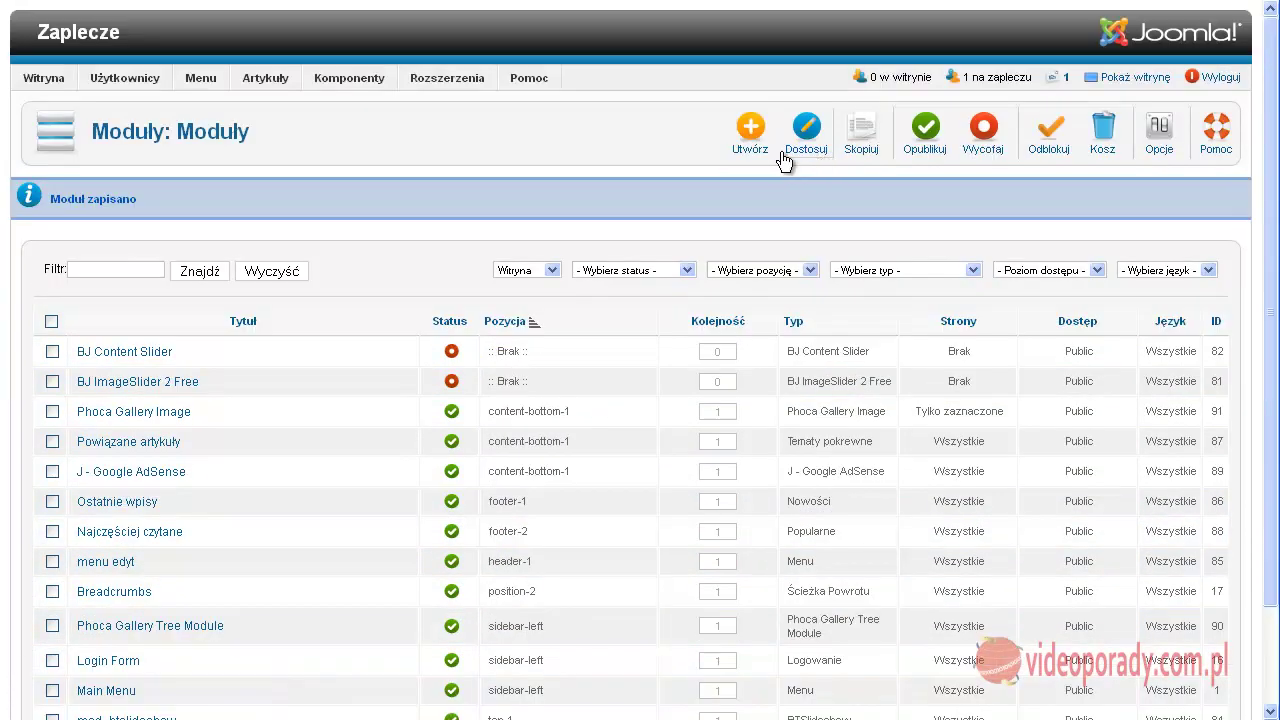
pyautogui.click(751, 130)
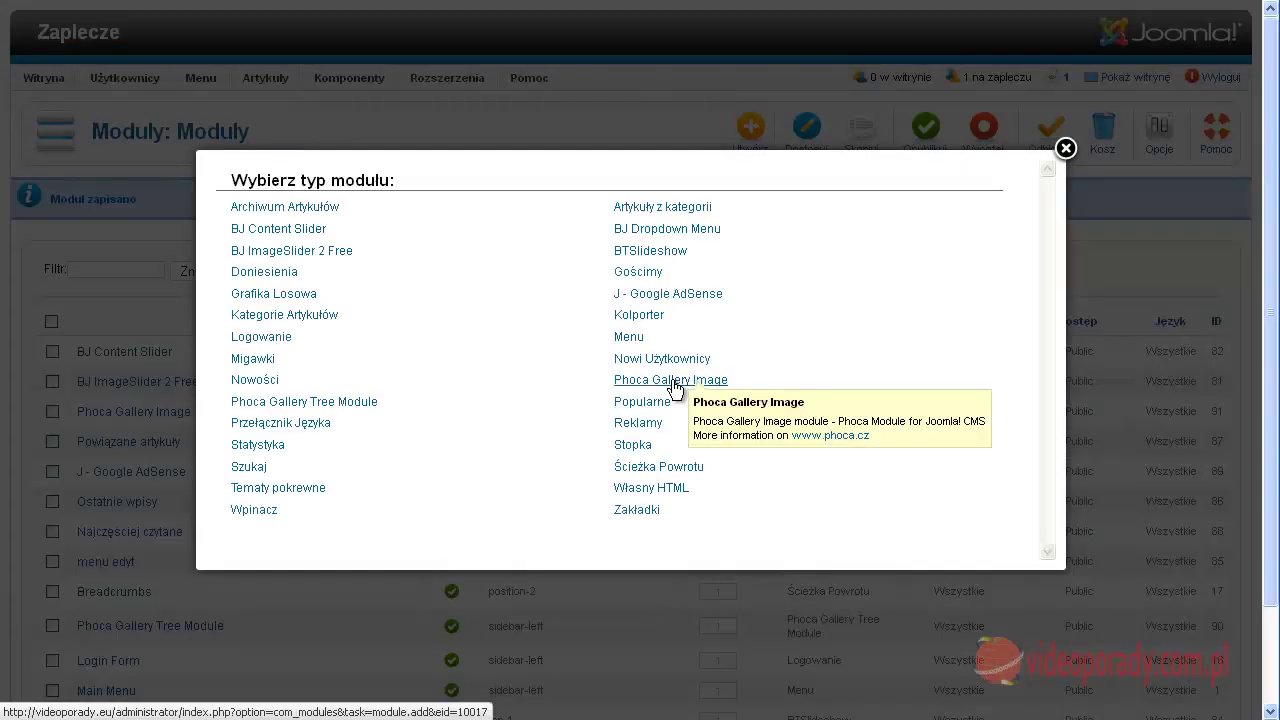
pyautogui.click(676, 389)
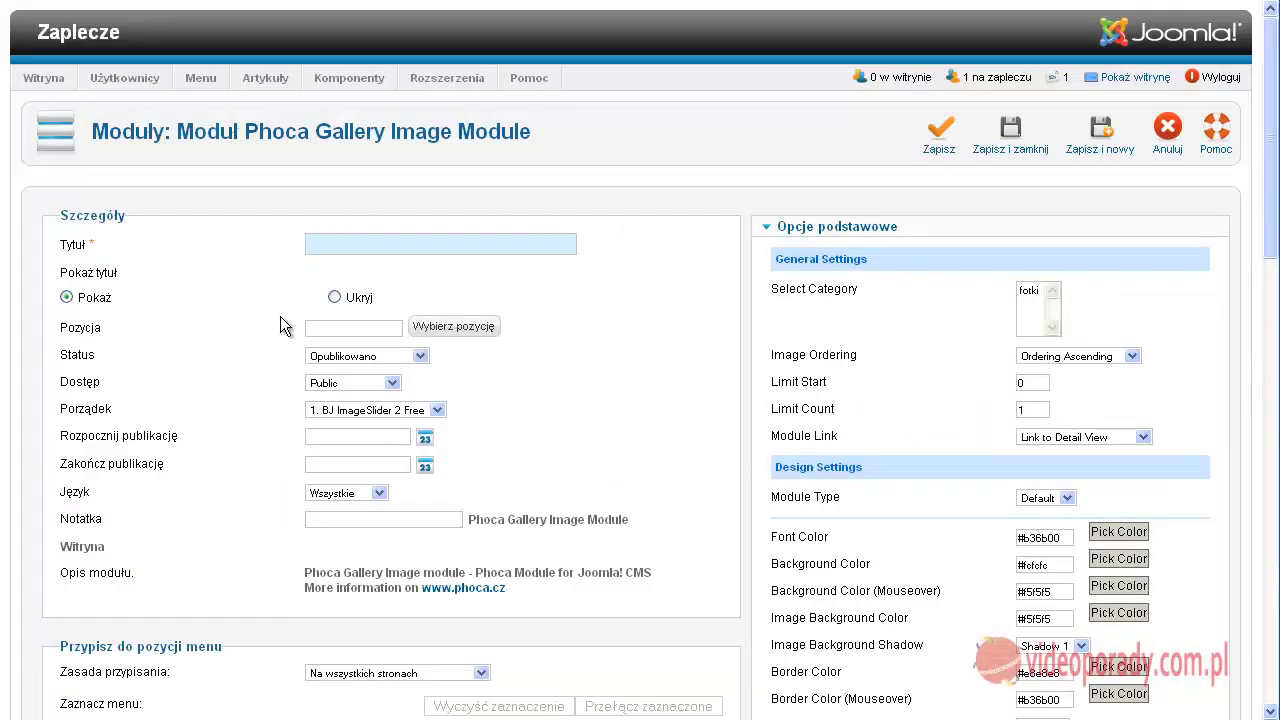
pyautogui.scroll(-10, 847, 567)
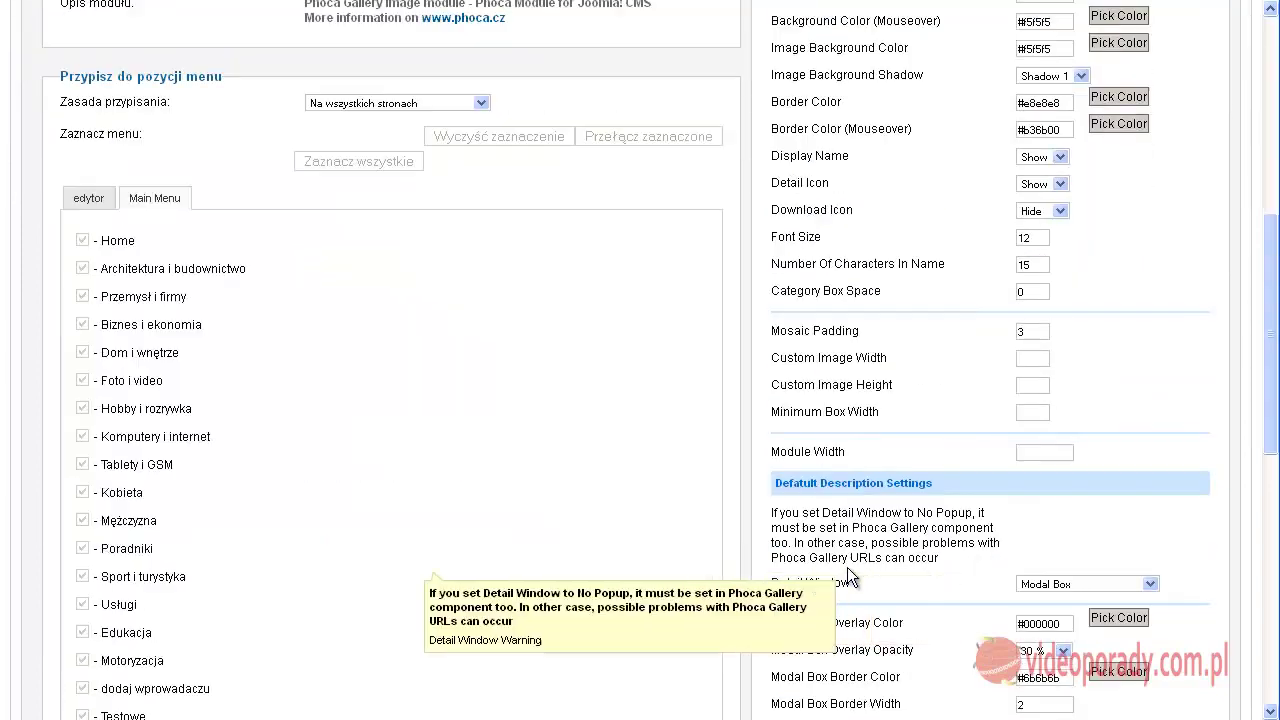
pyautogui.scroll(-12, 847, 567)
pyautogui.click(833, 638)
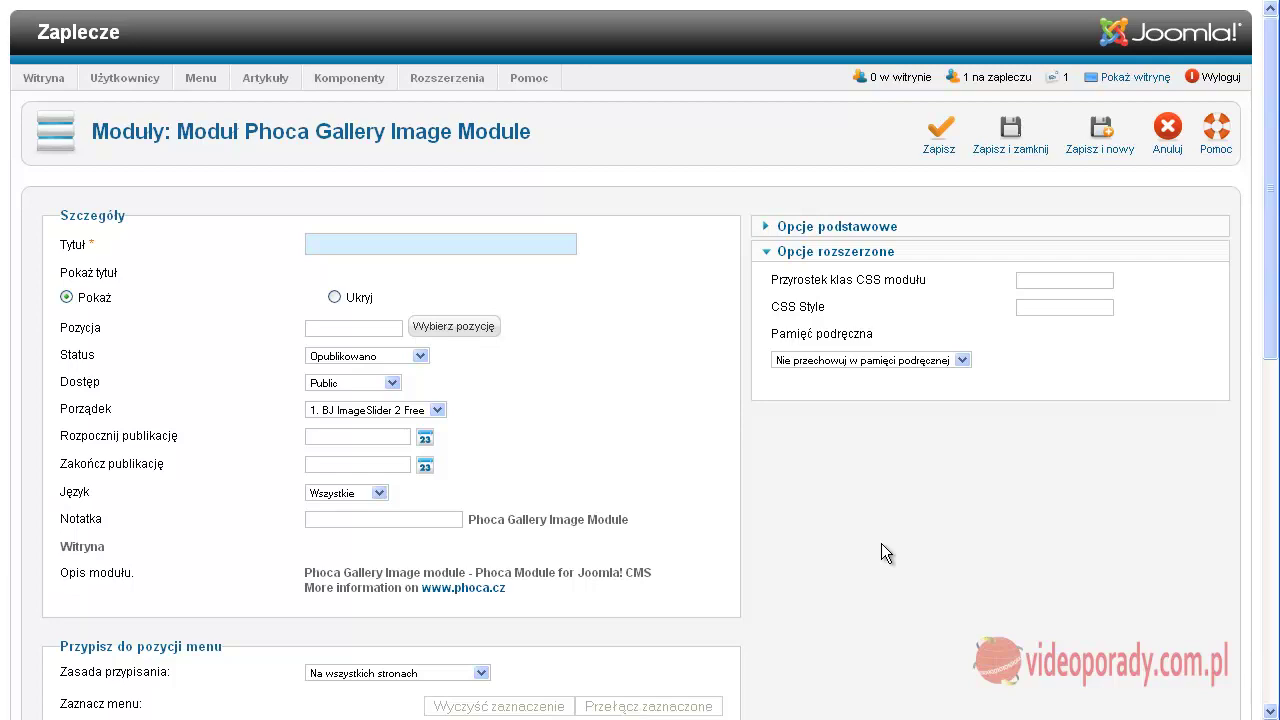
pyautogui.click(1168, 134)
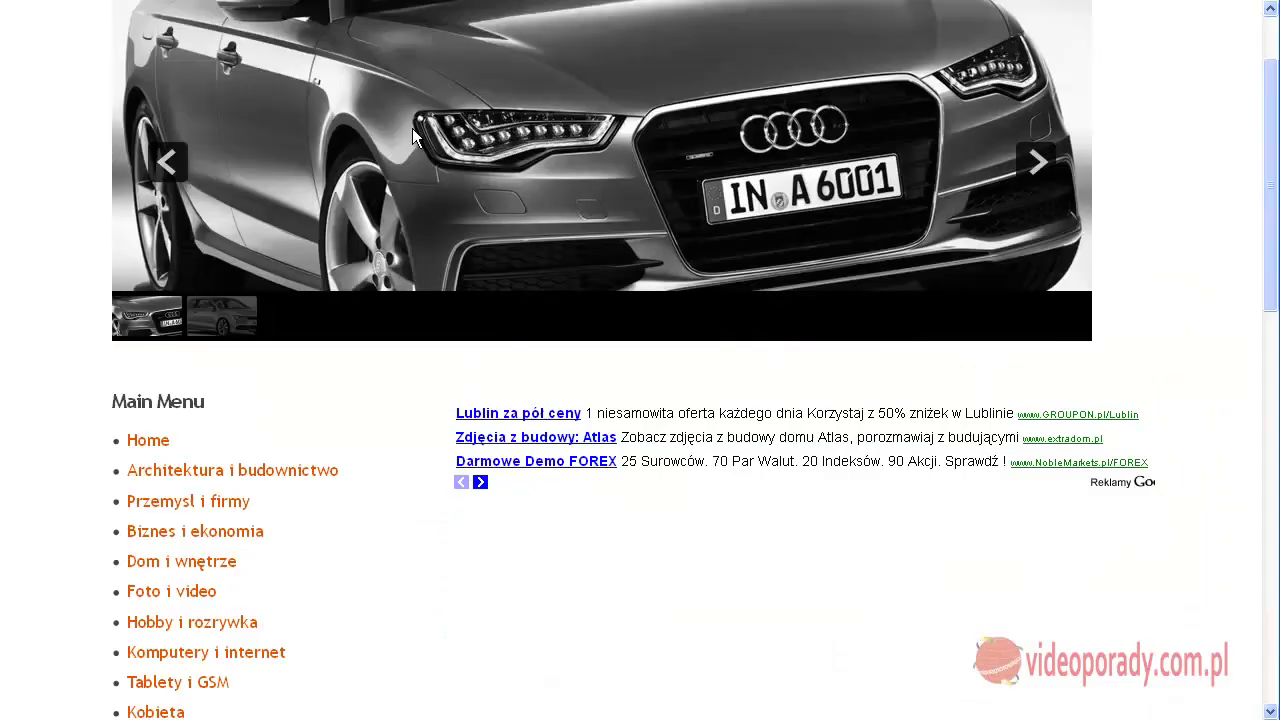
# - Open the settings of the mod_btslideshow module from the module list
pyautogui.scroll(2, 440, 145)
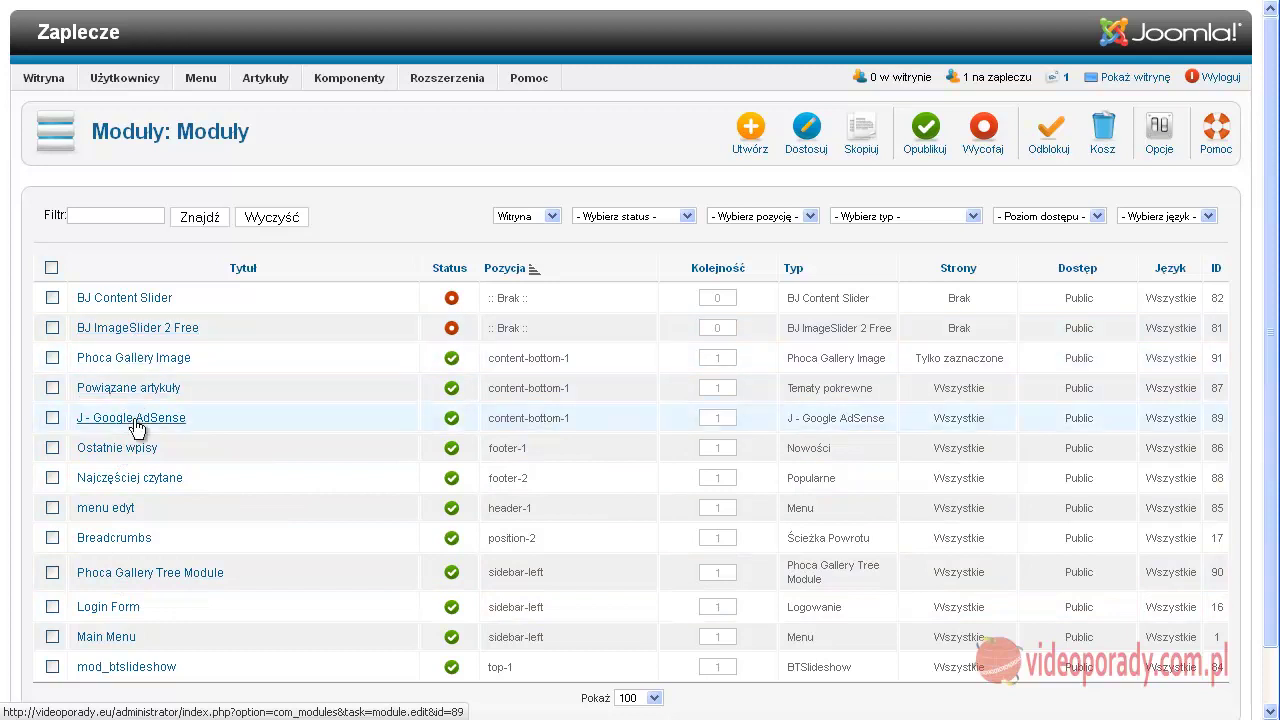
pyautogui.click(131, 668)
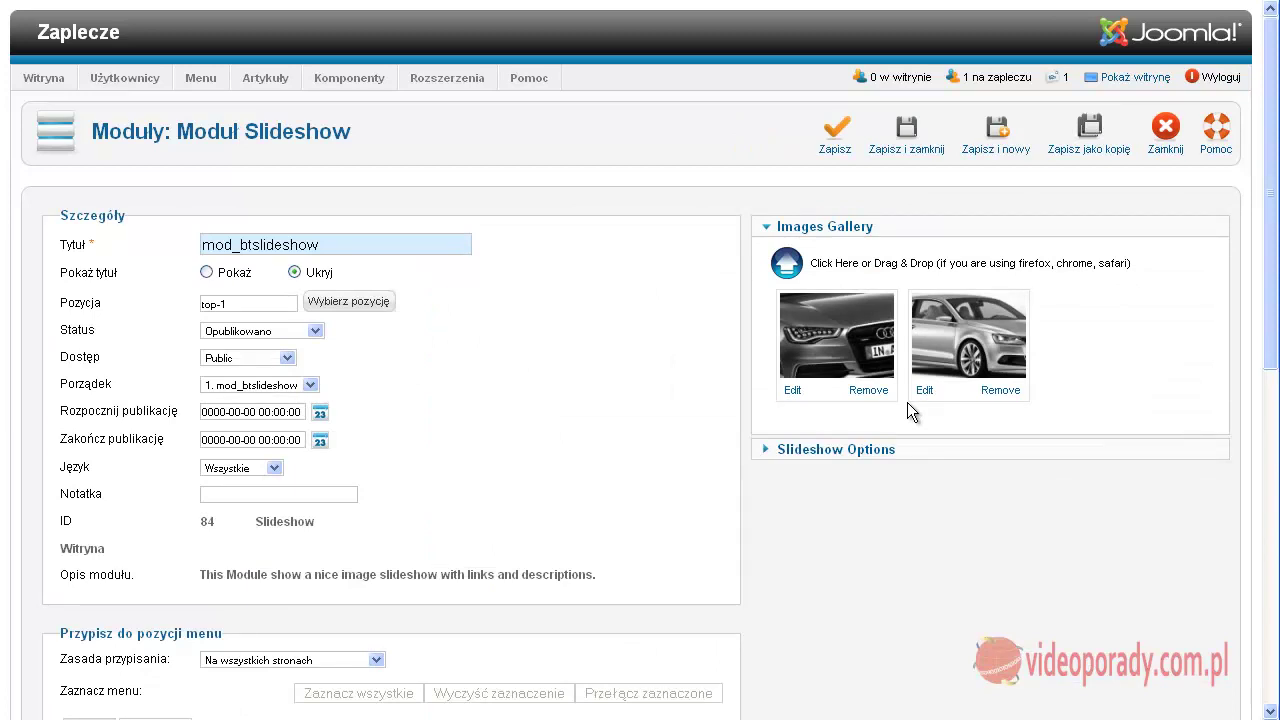
pyautogui.click(794, 264)
pyautogui.click(323, 306)
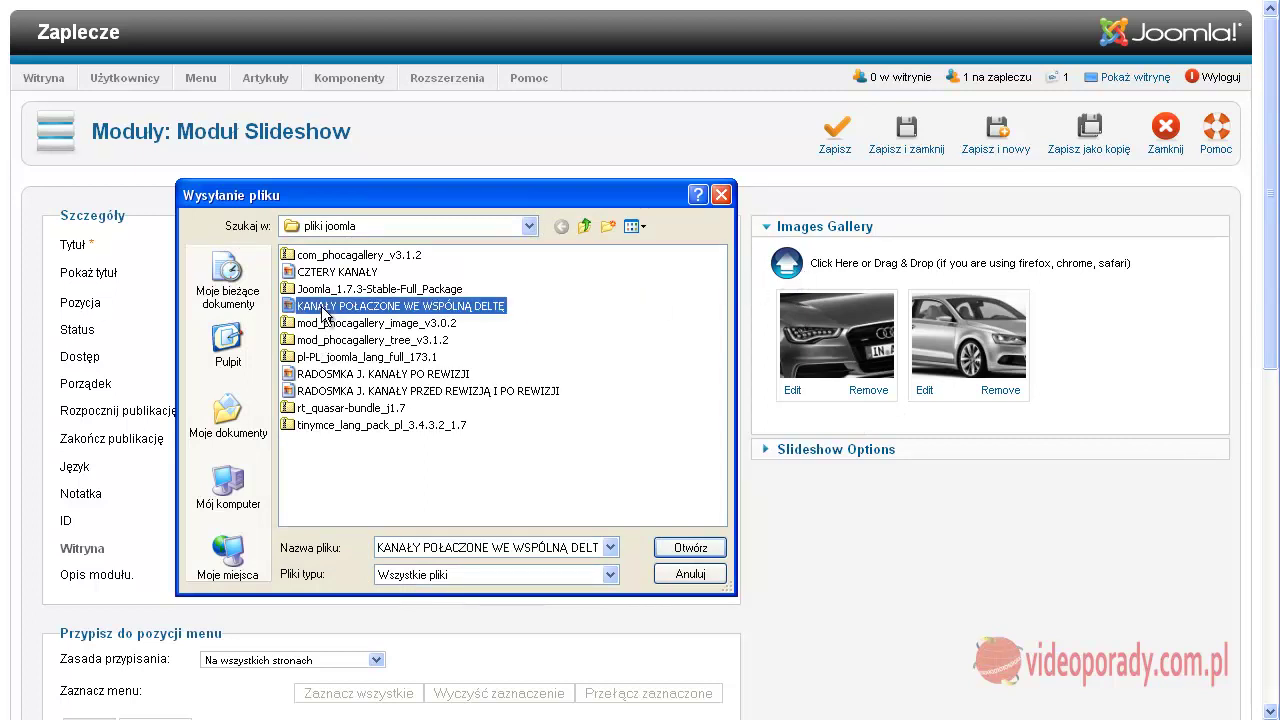
pyautogui.click(342, 374)
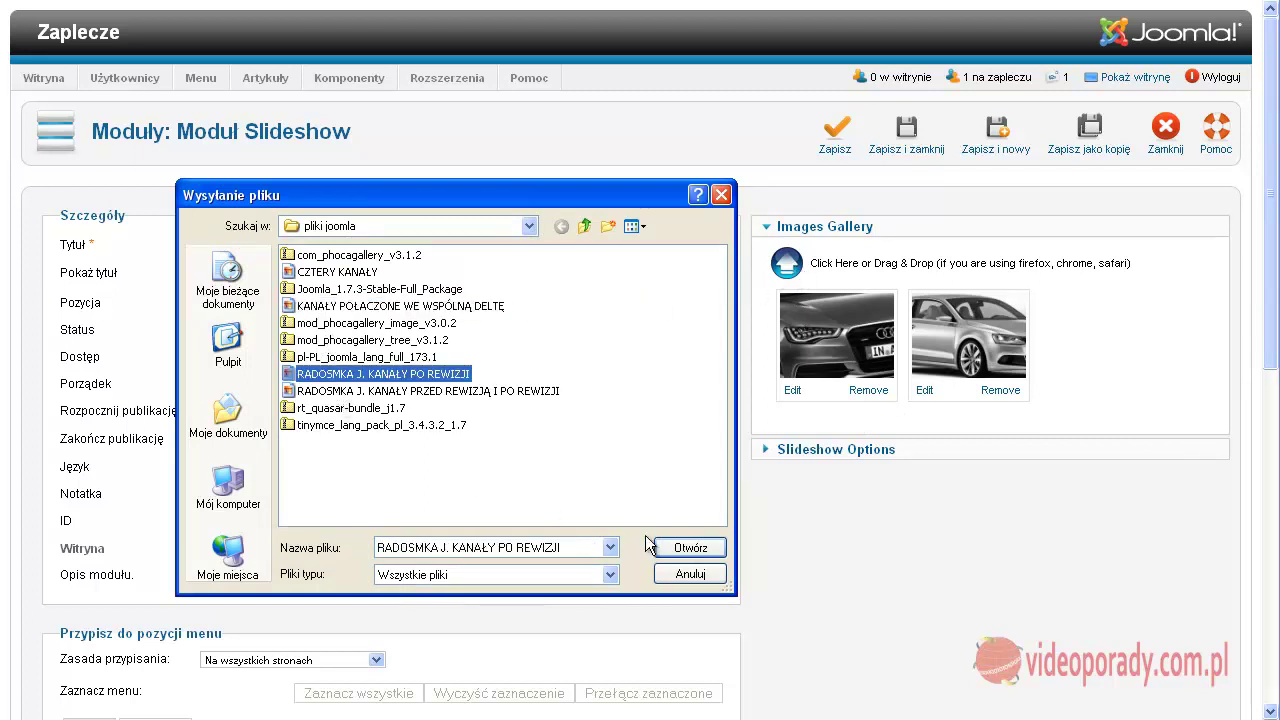
pyautogui.click(689, 575)
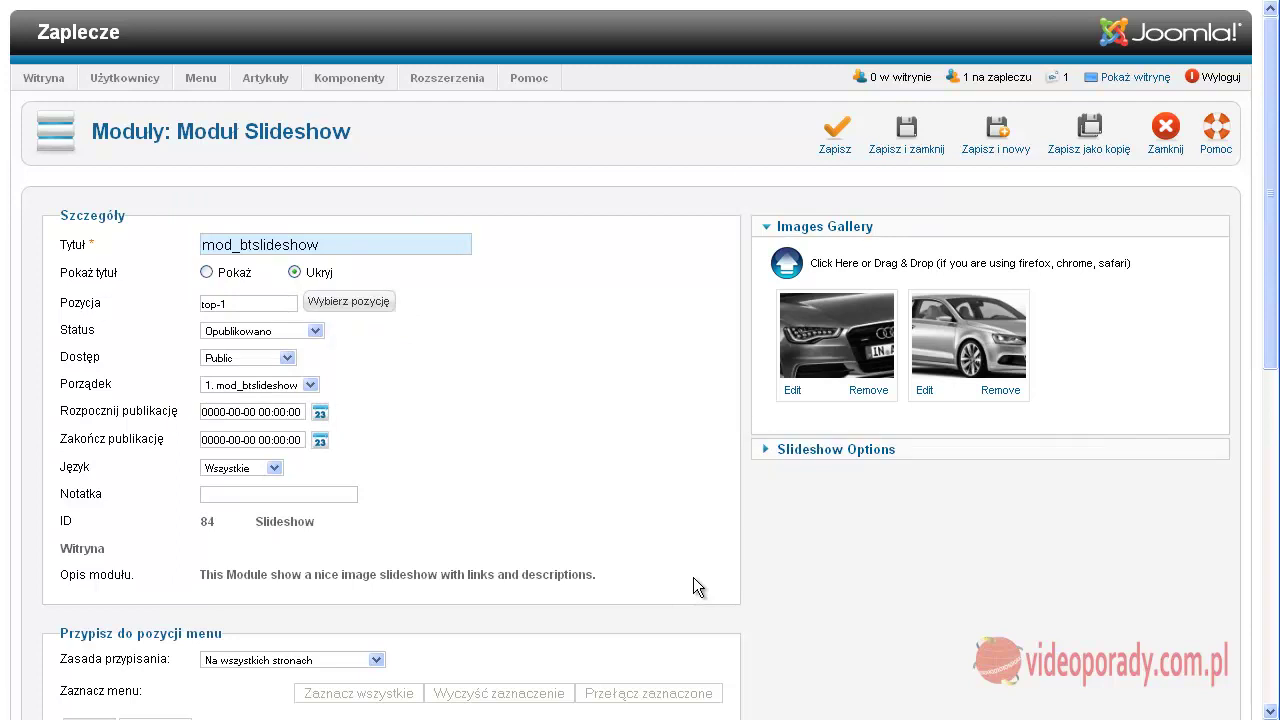
# - Upload the image CZTERY KANAŁY from the pliki joomla folder to the slideshow module's Images Gallery
pyautogui.click(778, 262)
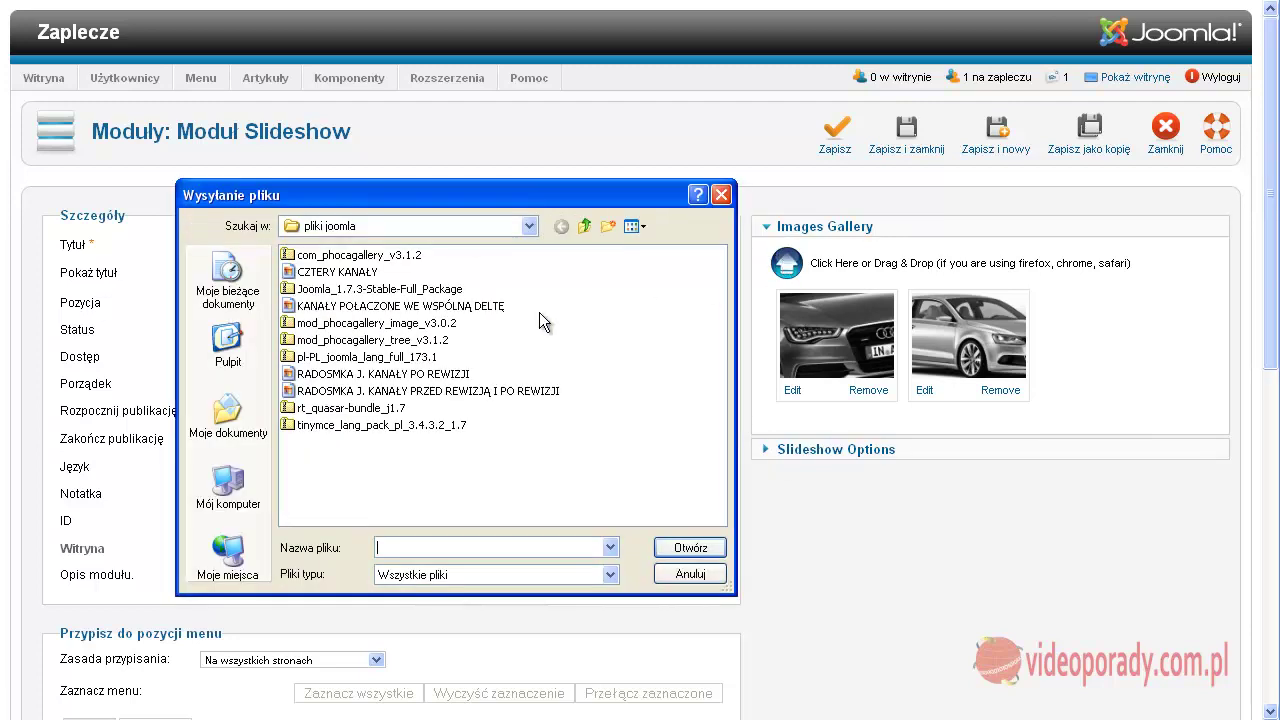
pyautogui.click(336, 375)
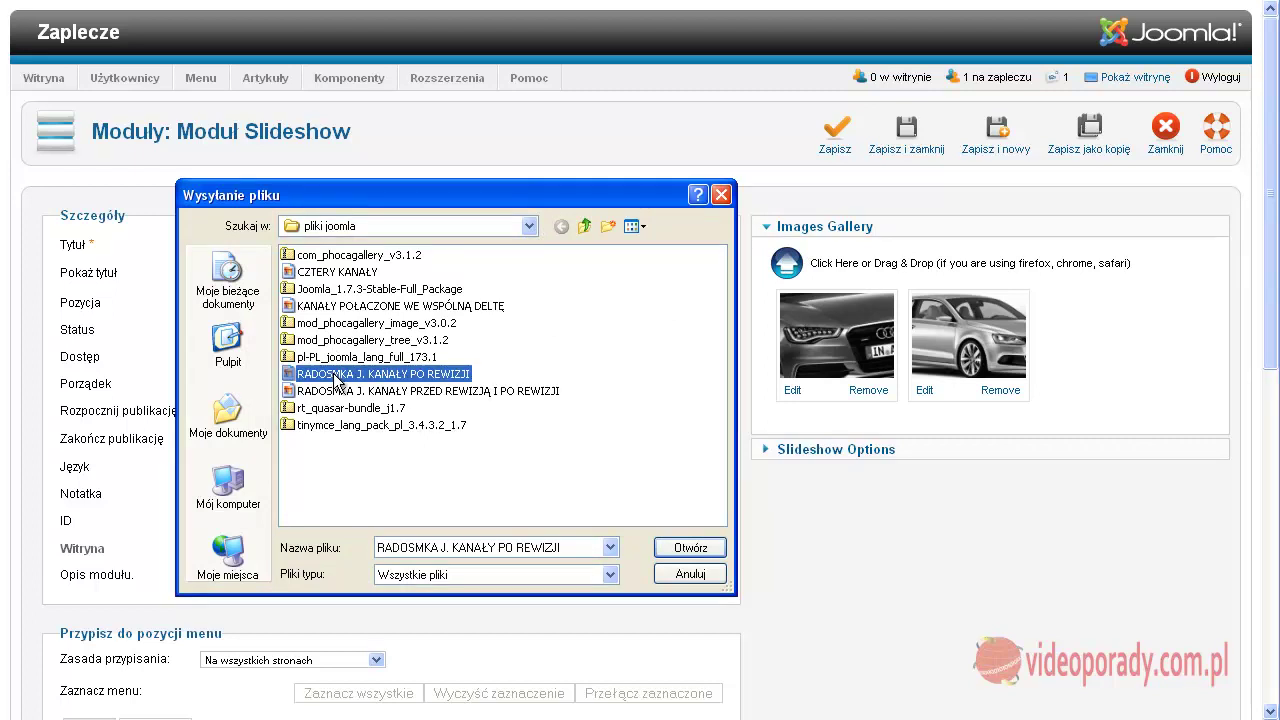
pyautogui.click(340, 272)
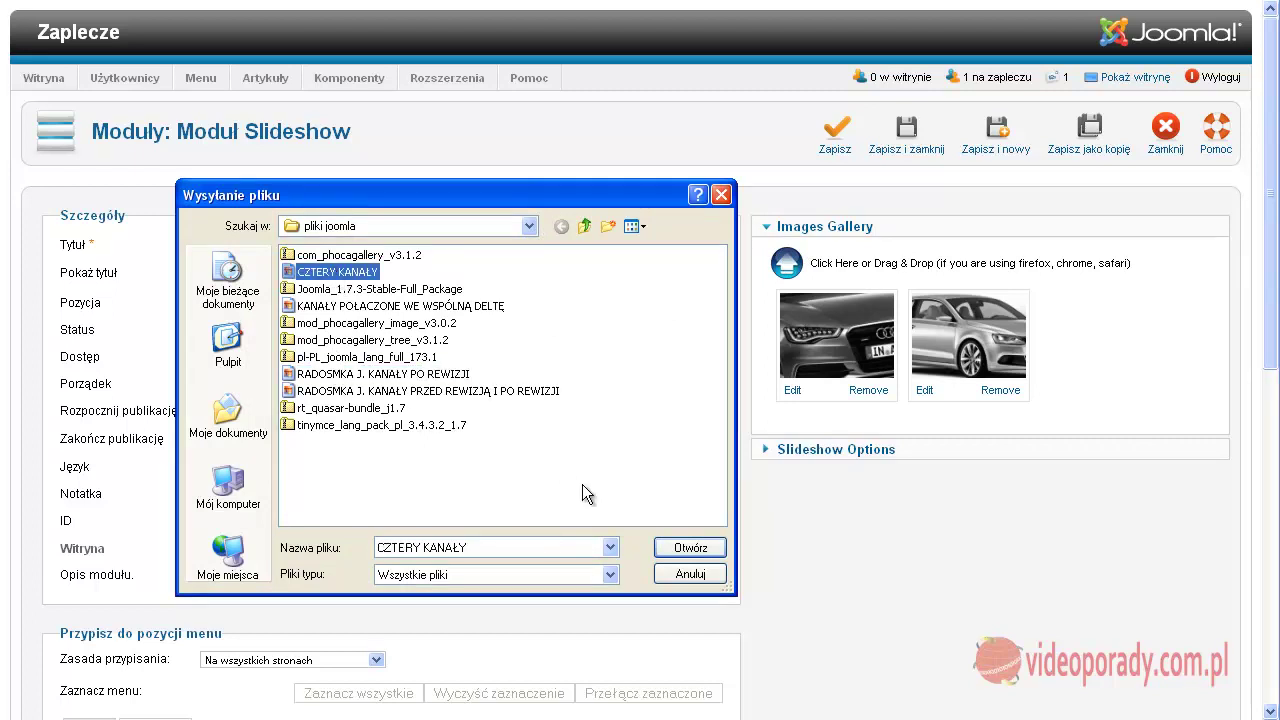
pyautogui.click(687, 548)
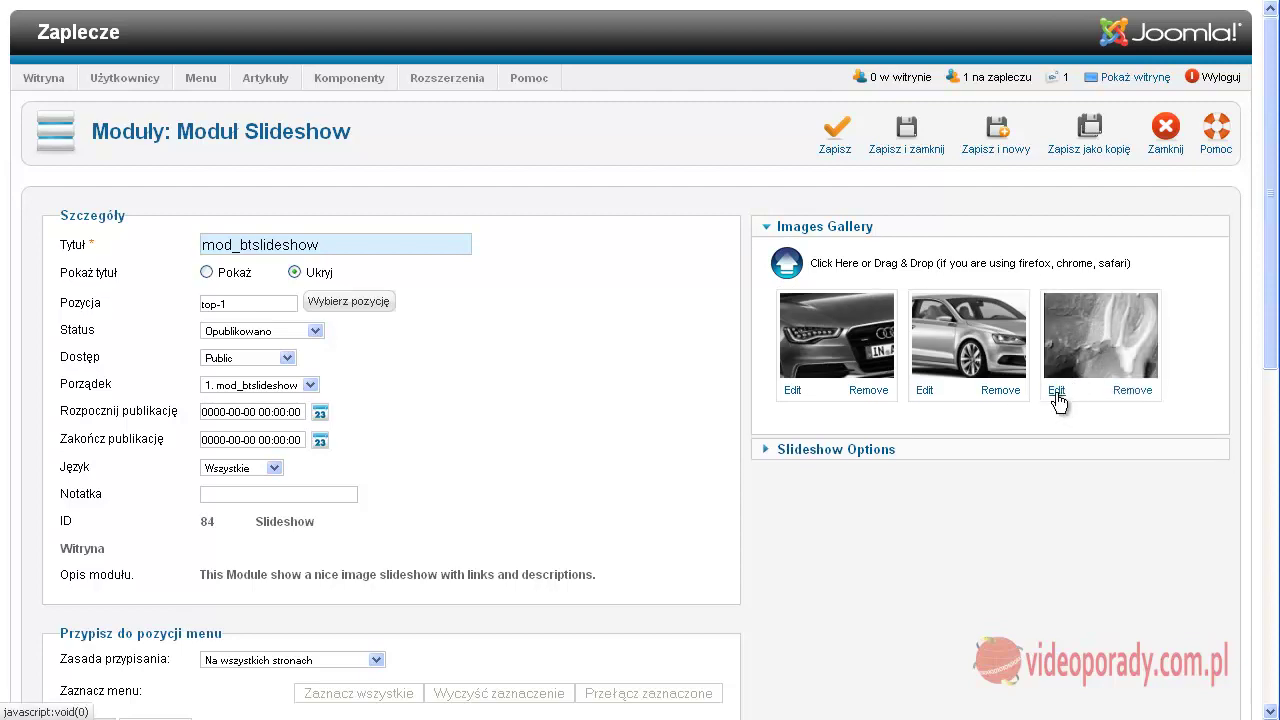
# - Examine the Title, Link and Description fields of the newly uploaded slideshow image, and cancel the edit
pyautogui.click(1052, 396)
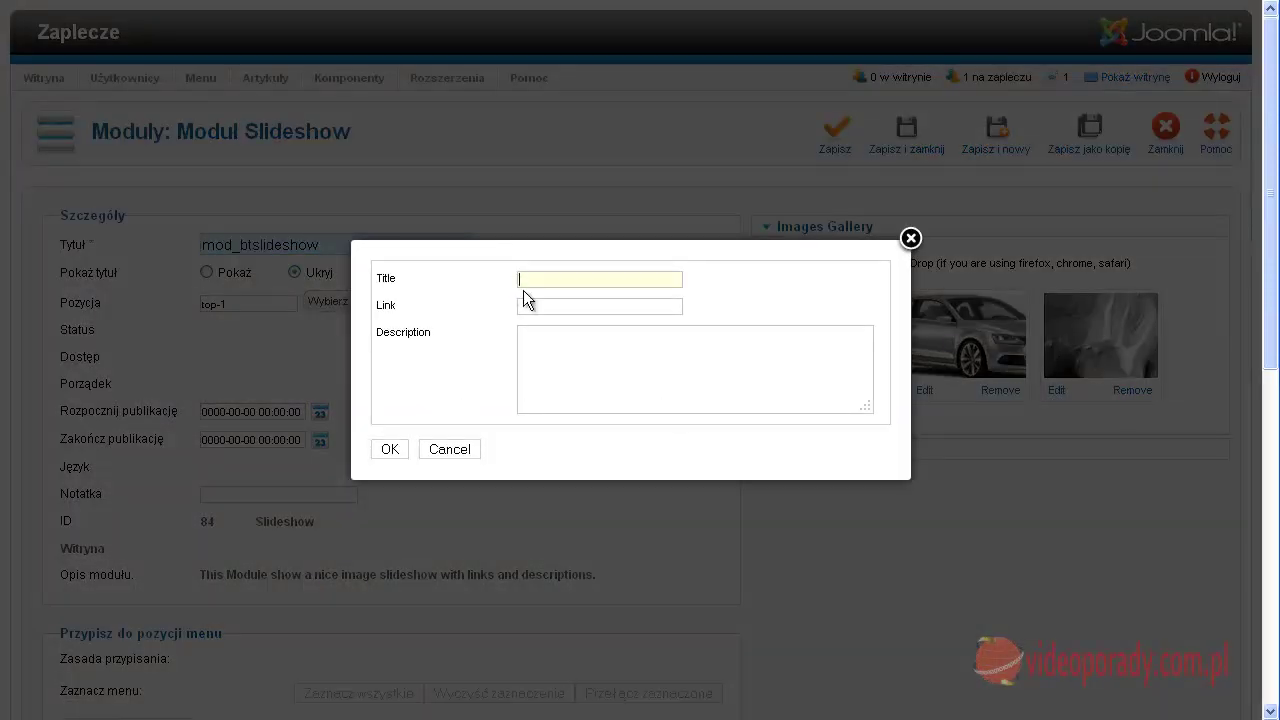
pyautogui.click(527, 366)
pyautogui.click(450, 449)
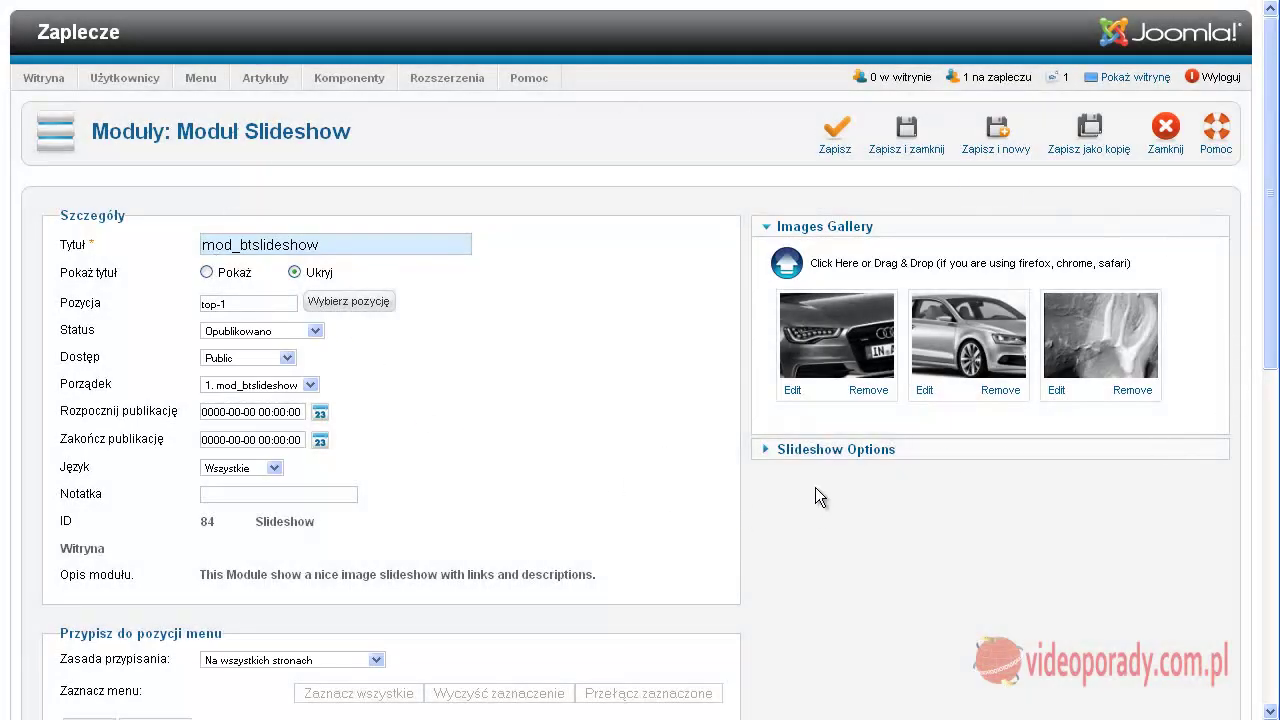
# - Show the module's Slideshow Options and try the slideshow's thumbnails and next-image control on the public site
pyautogui.click(815, 449)
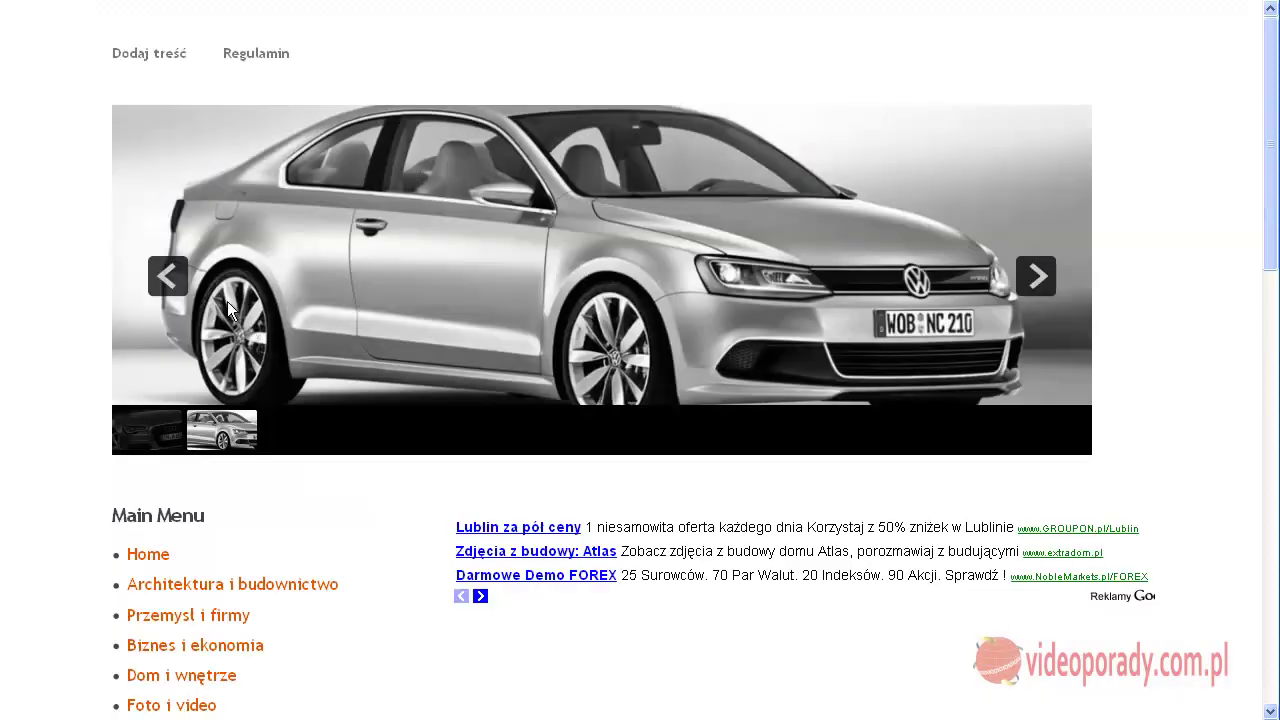
pyautogui.click(147, 430)
pyautogui.click(212, 430)
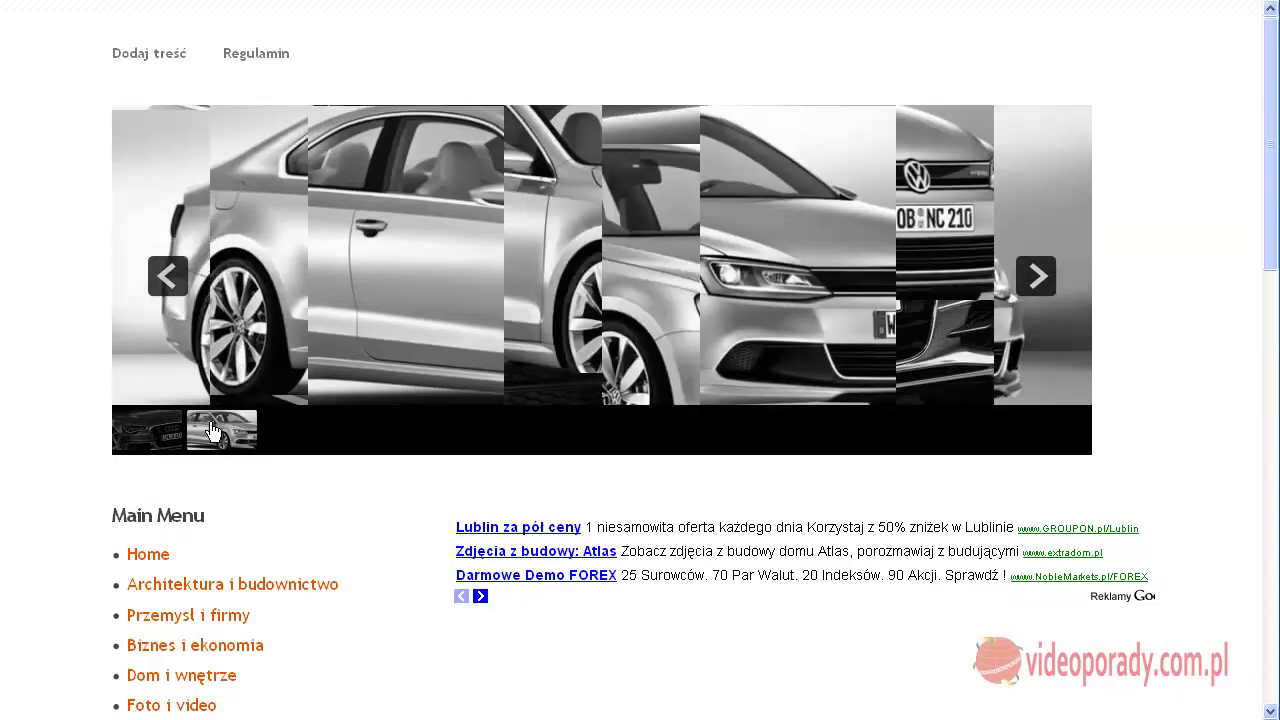
pyautogui.click(1034, 278)
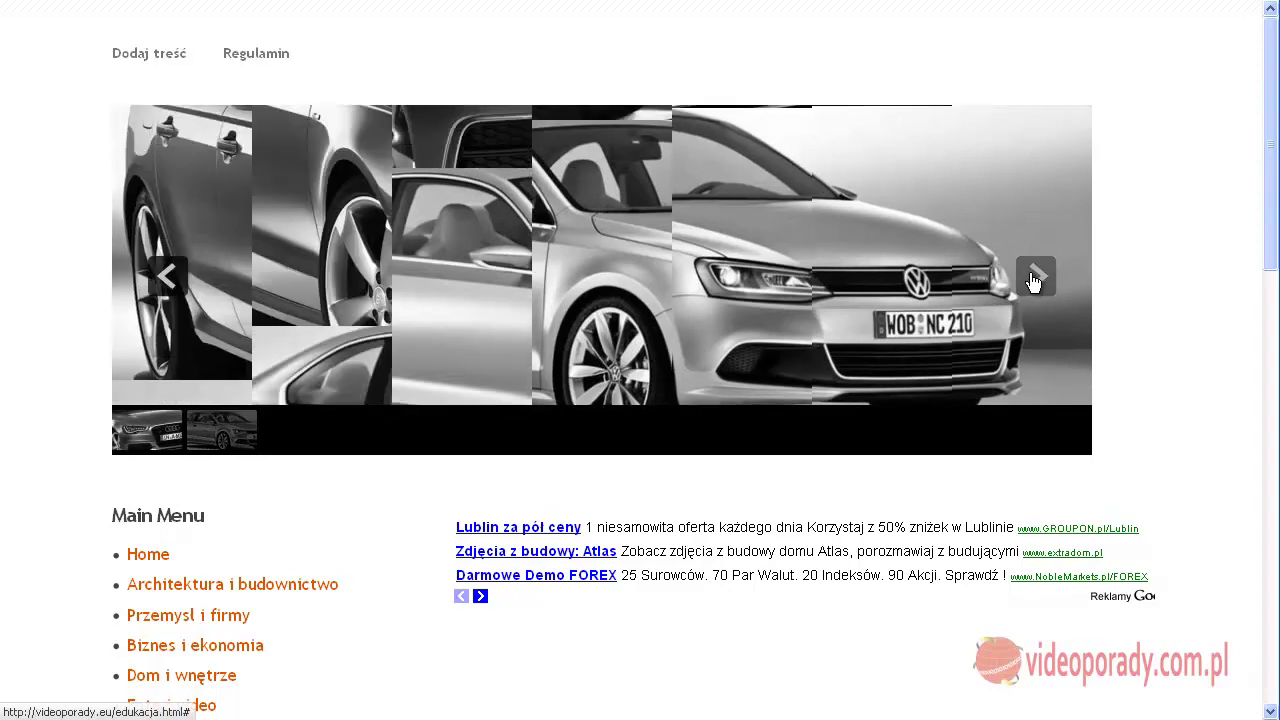
pyautogui.click(1034, 279)
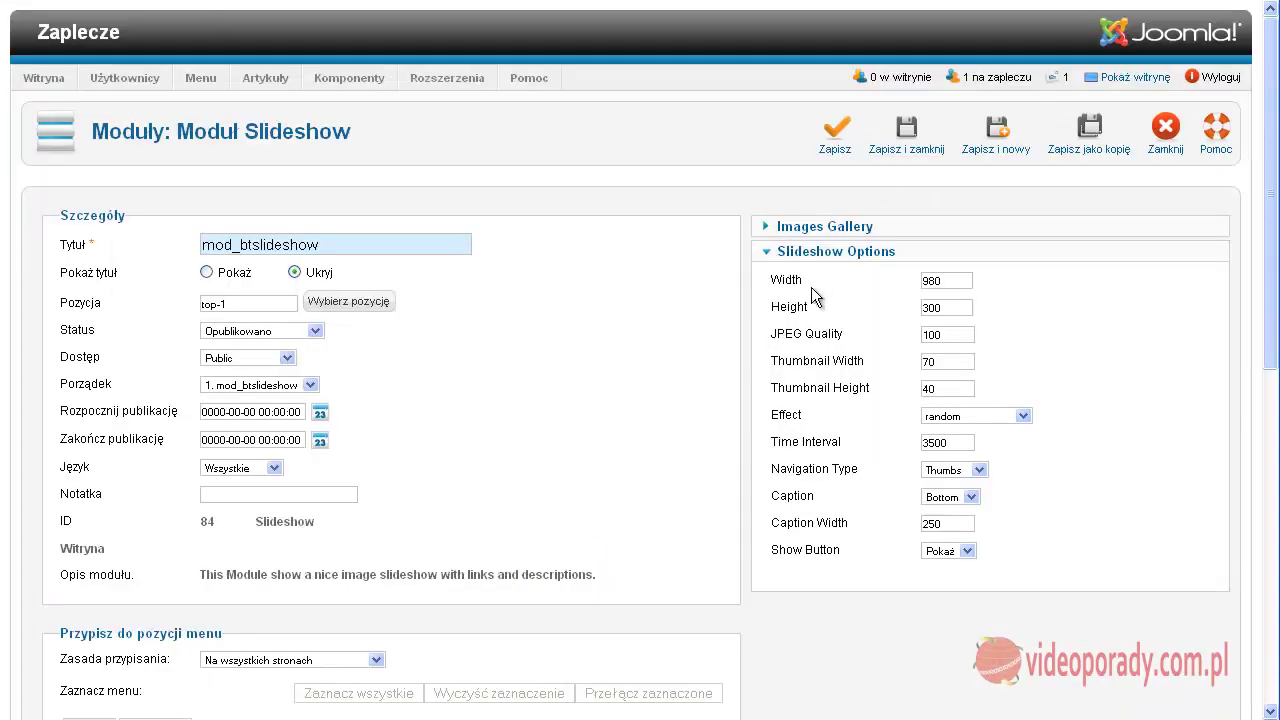
# - Return to the slideshow module's Images Gallery, look through the pliki joomla folder for another image to upload, and cancel the upload
pyautogui.click(850, 228)
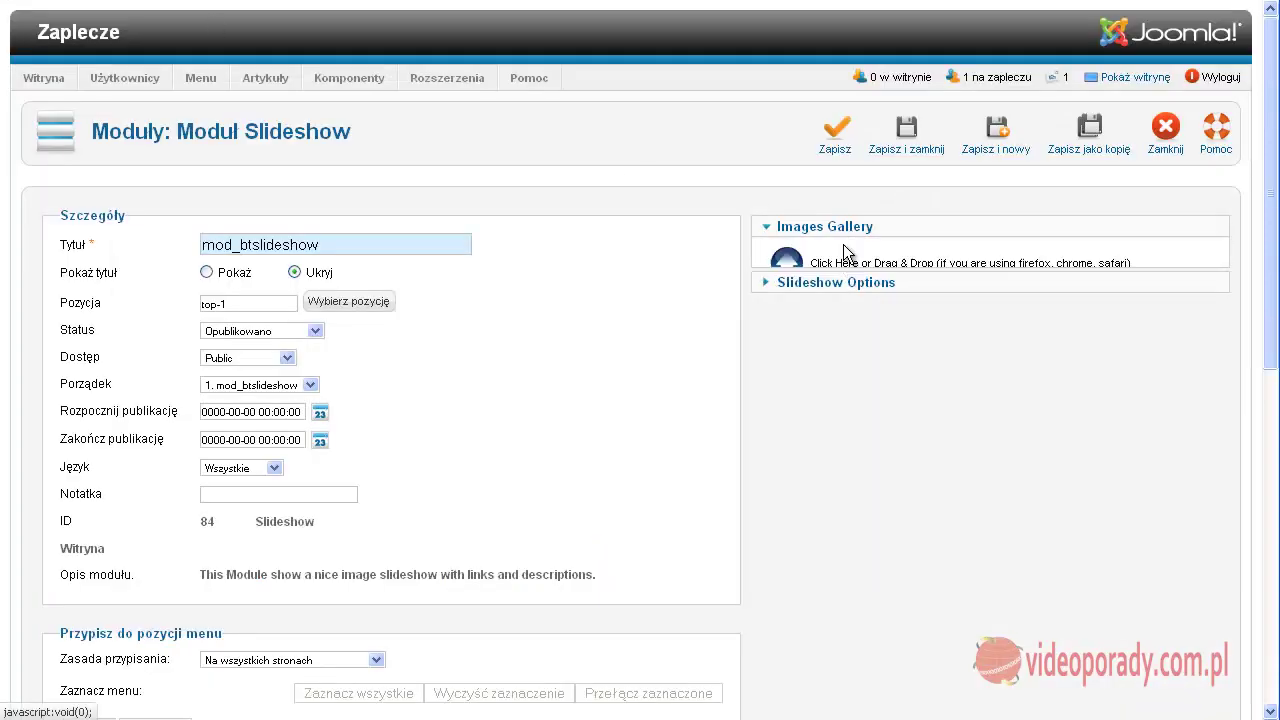
pyautogui.click(795, 268)
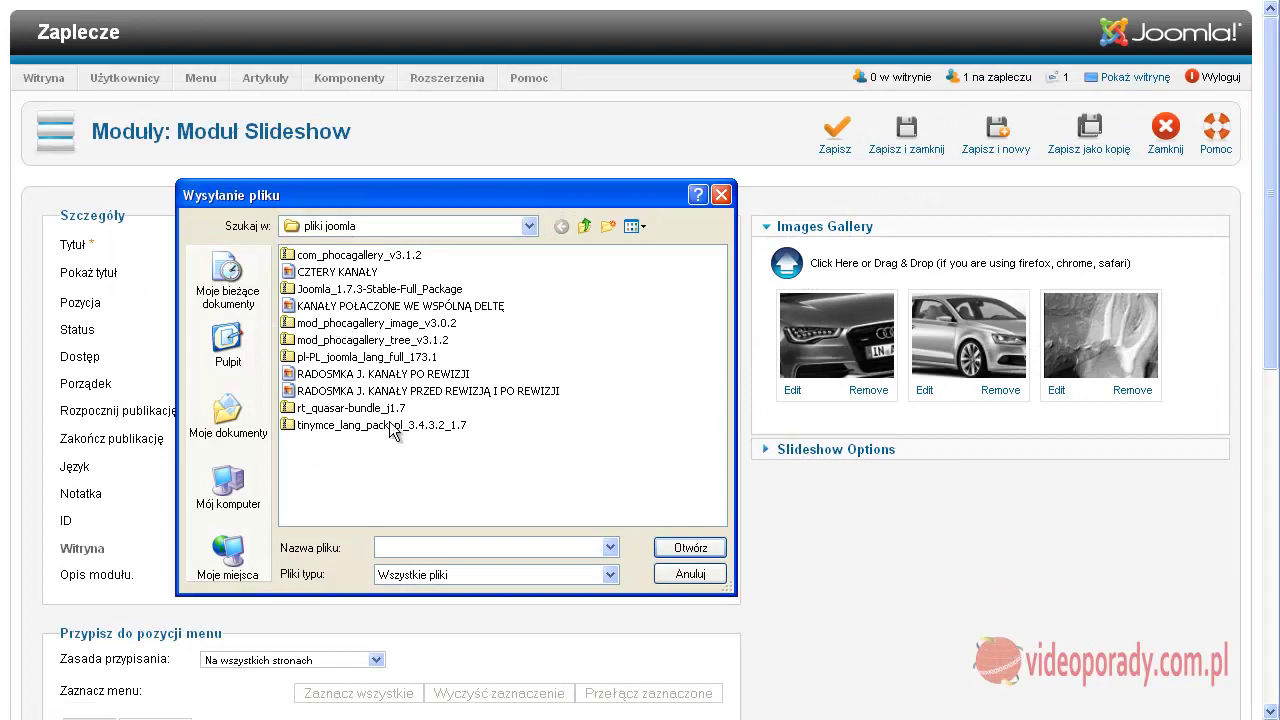
pyautogui.click(691, 574)
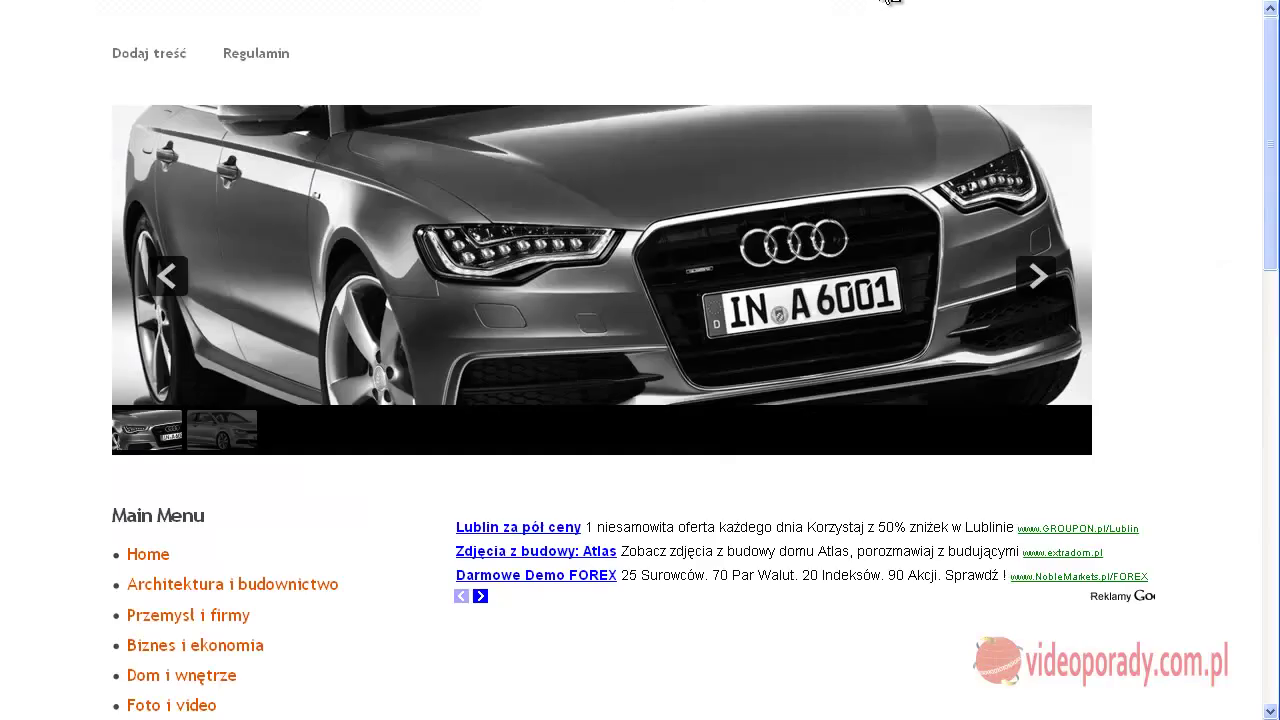
# - Check the slideshow on the public site by switching between the two car images with their thumbnails
pyautogui.click(889, 2)
pyautogui.click(221, 430)
pyautogui.click(170, 440)
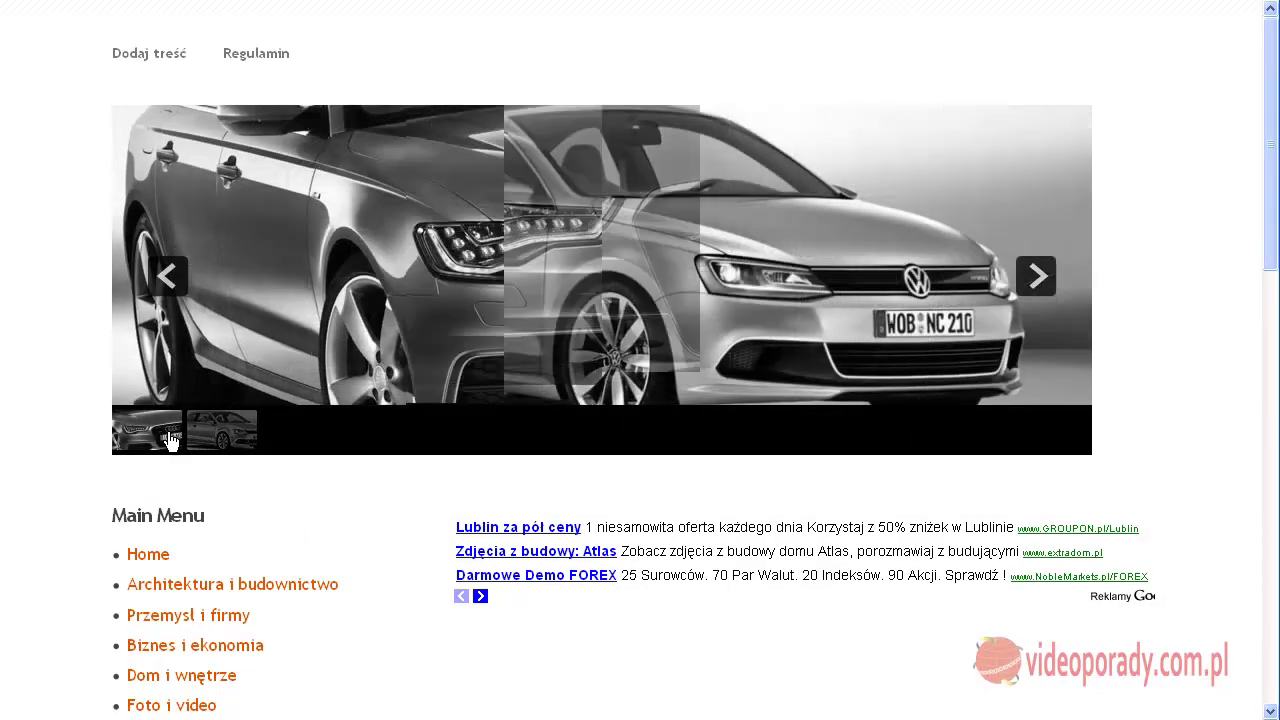
pyautogui.click(204, 438)
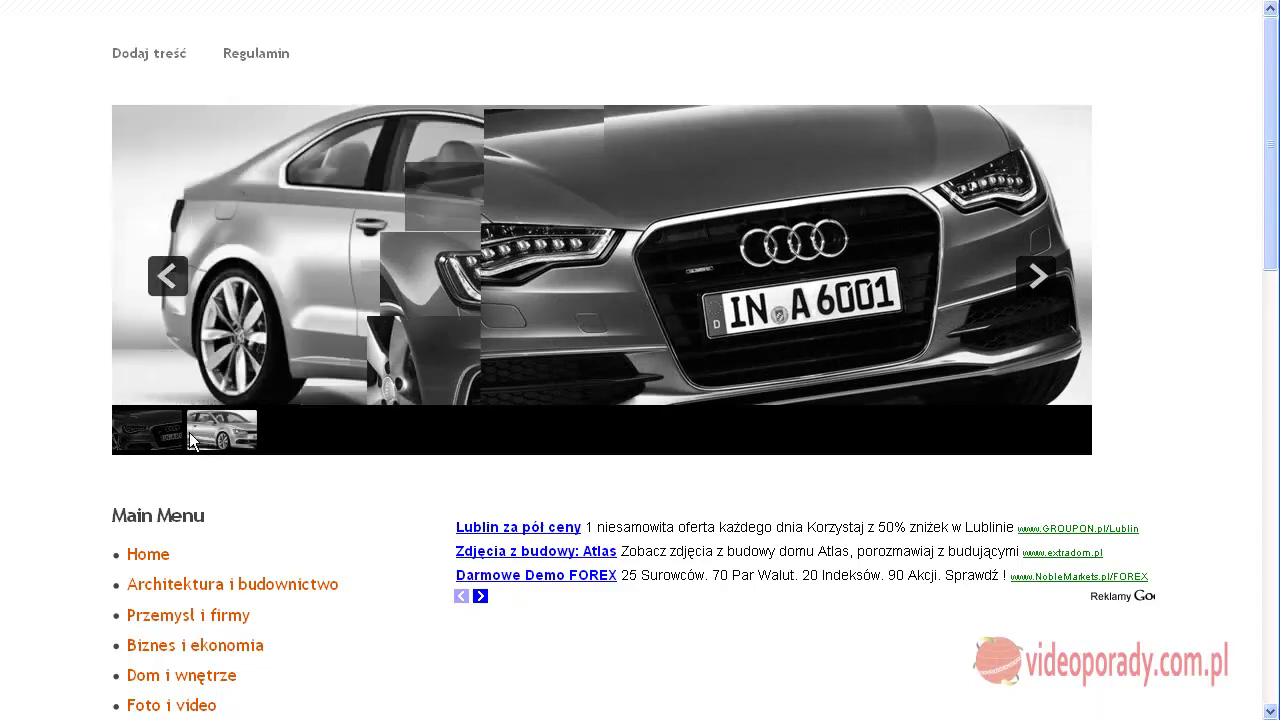
pyautogui.click(148, 440)
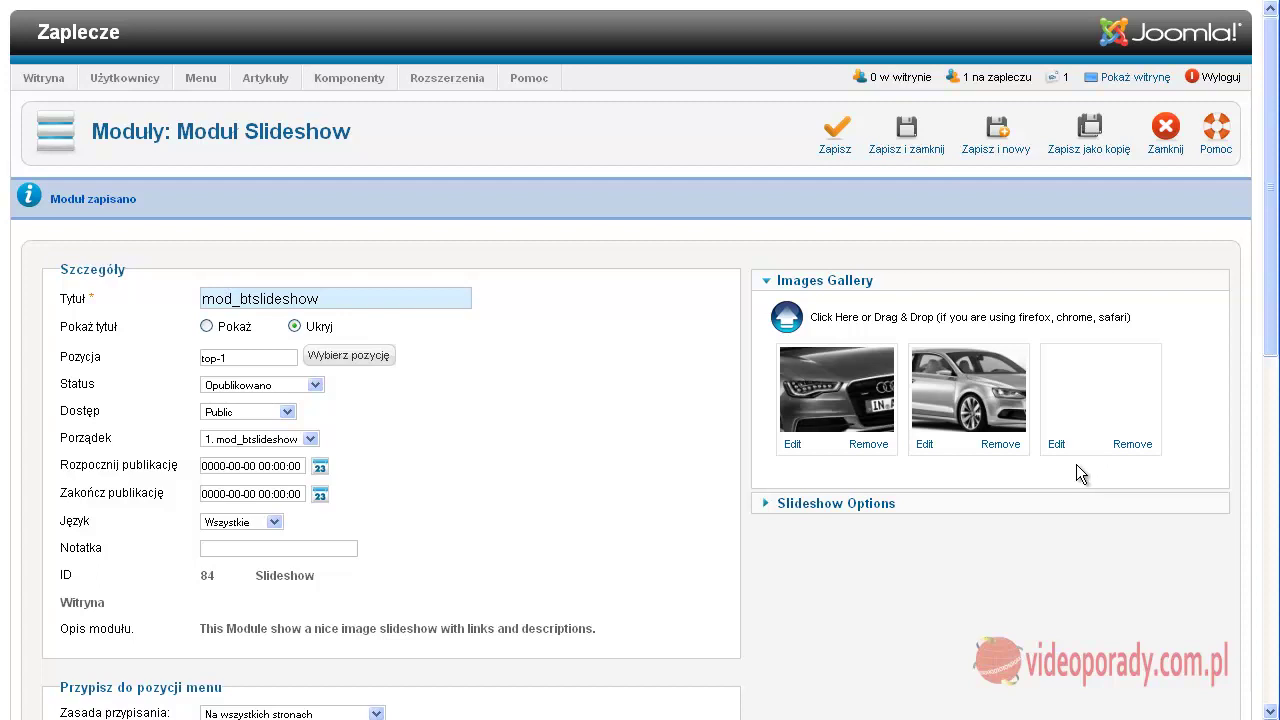
# - Remove the third, blank image from the module's Images Gallery and close the module's settings
pyautogui.click(1145, 447)
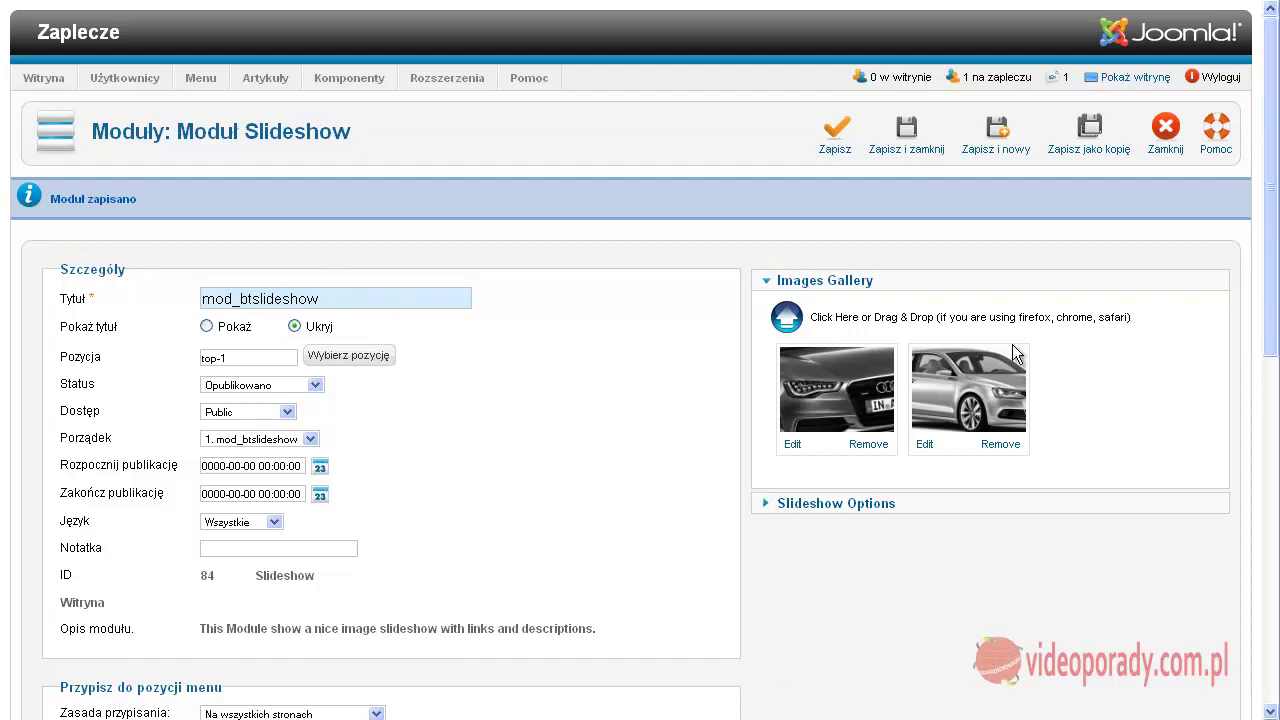
pyautogui.click(1163, 137)
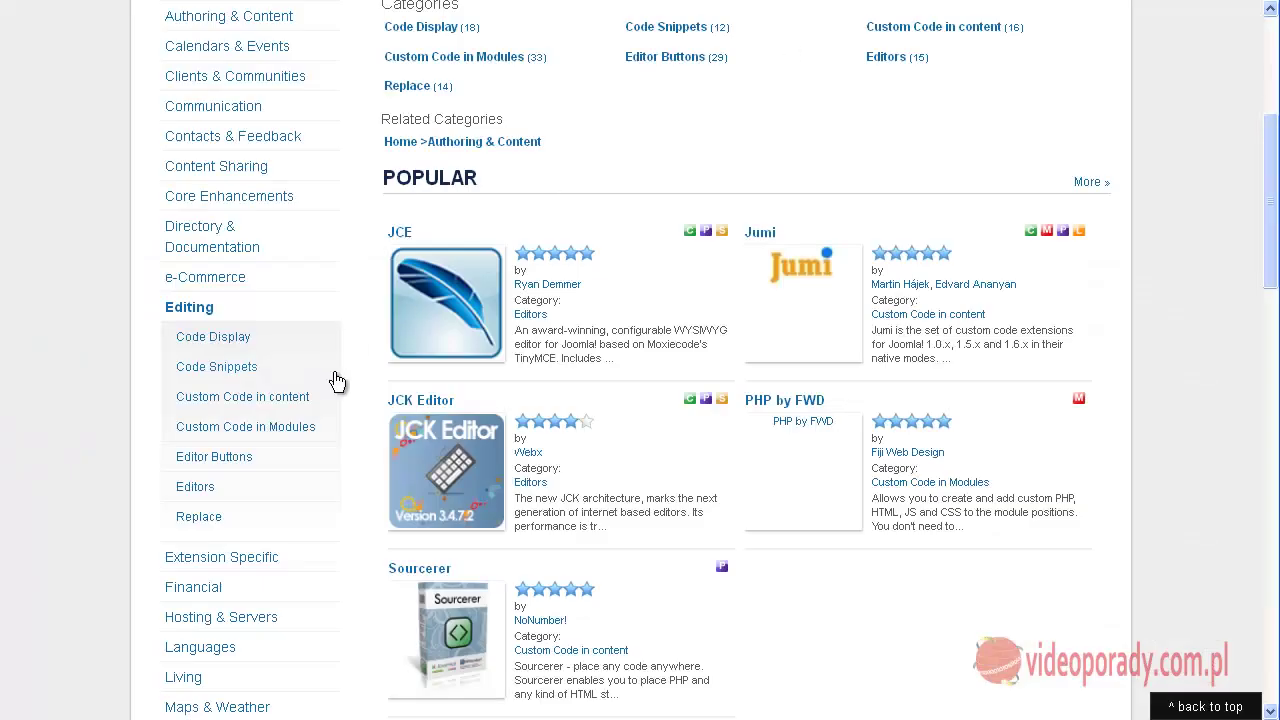
# - Examine the Editing category of the Joomla! Extensions Directory, including its popular extensions and their type badges
pyautogui.scroll(4, 337, 381)
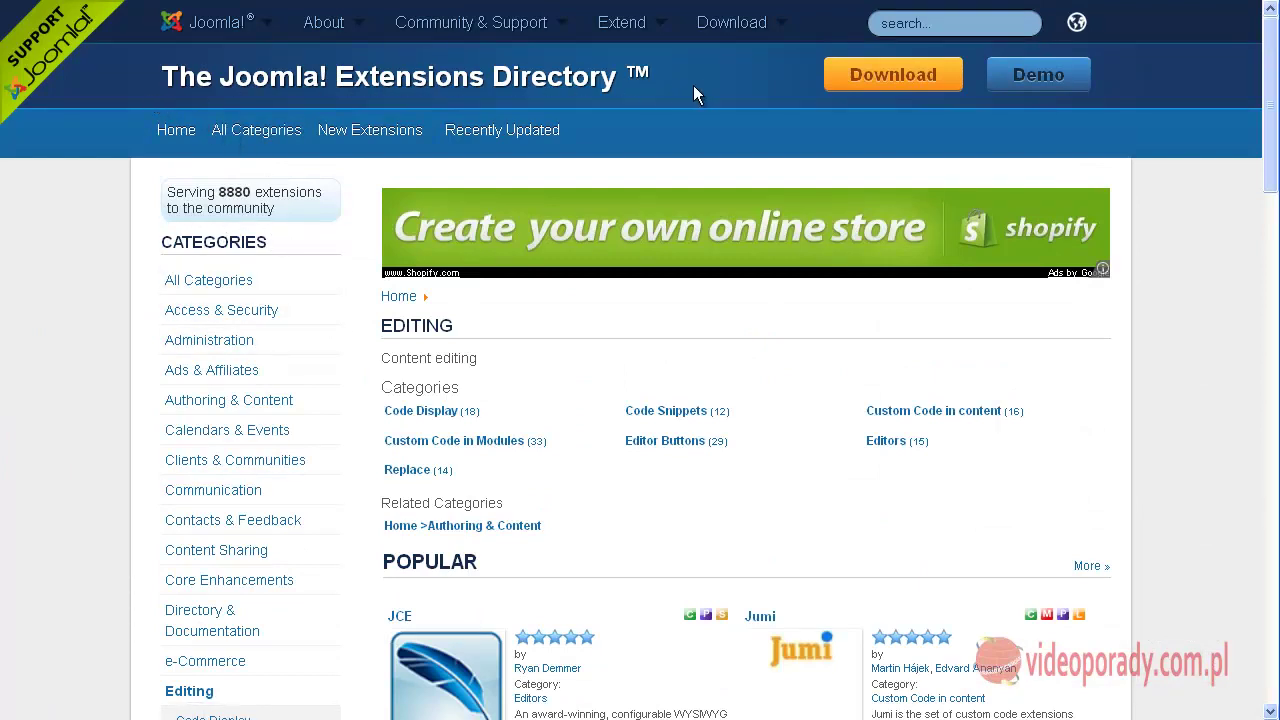
pyautogui.scroll(-1, 980, 457)
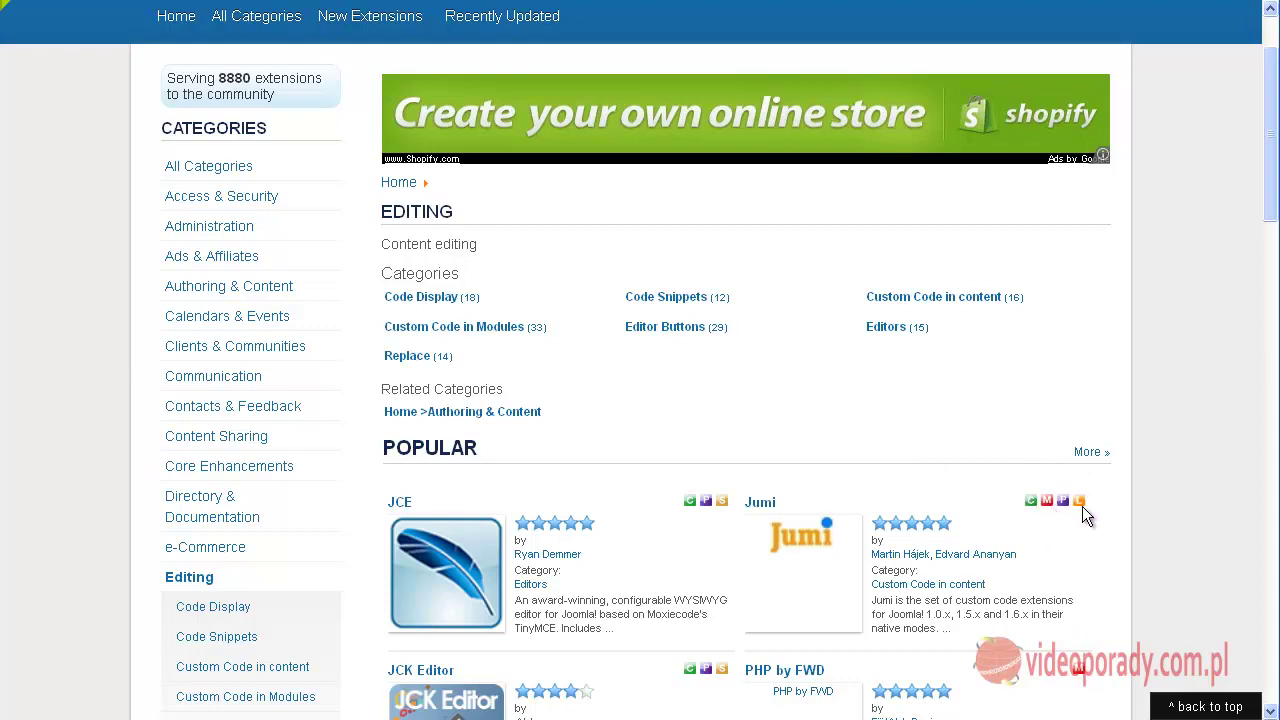
pyautogui.scroll(-3, 1079, 636)
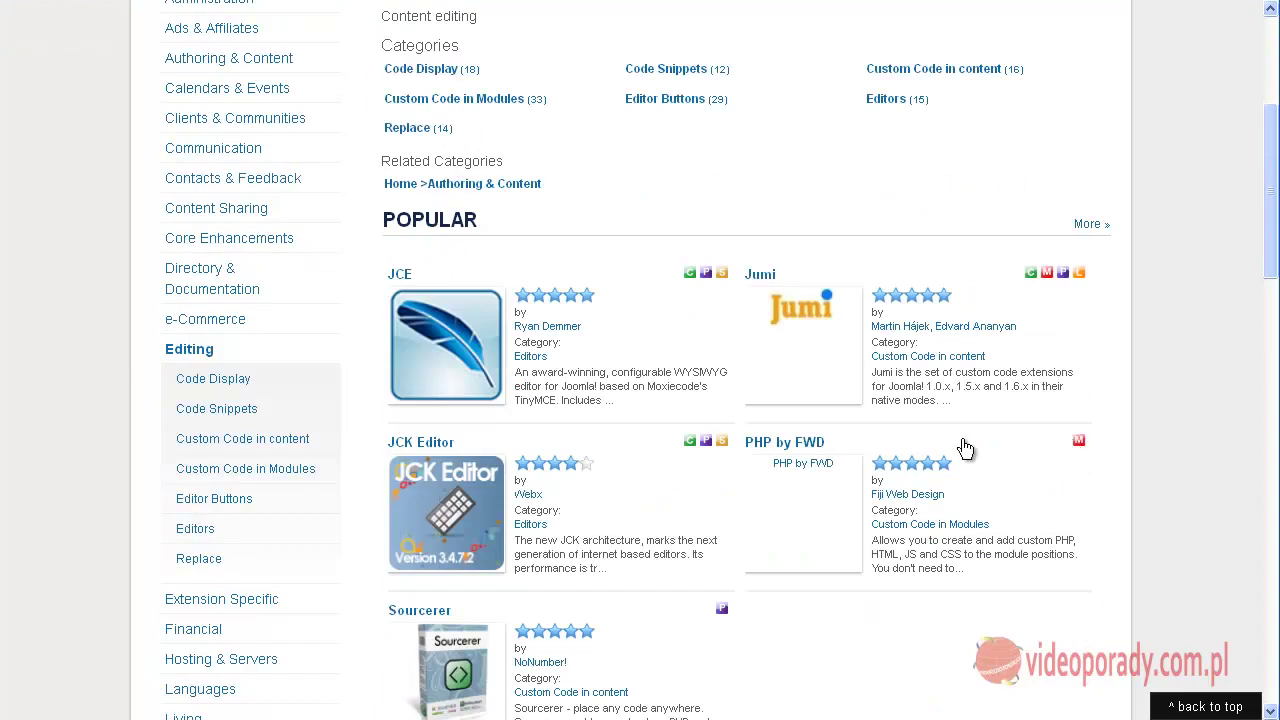
pyautogui.scroll(-1, 822, 452)
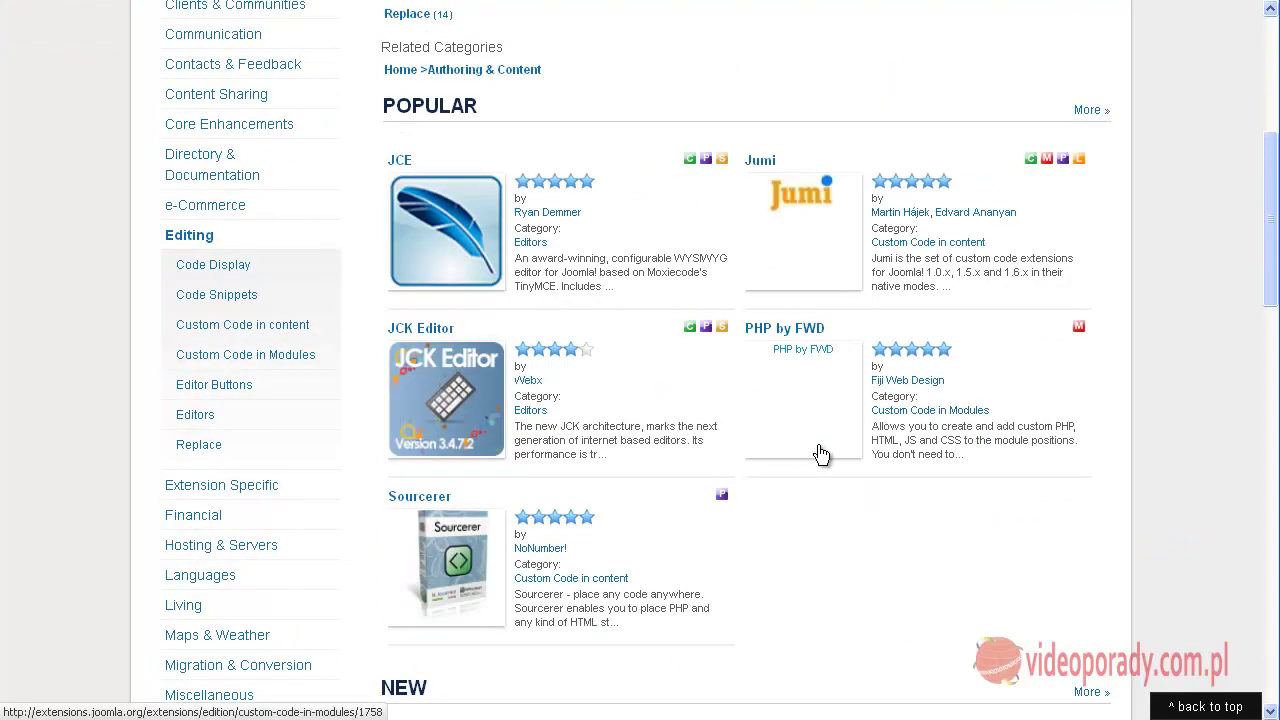